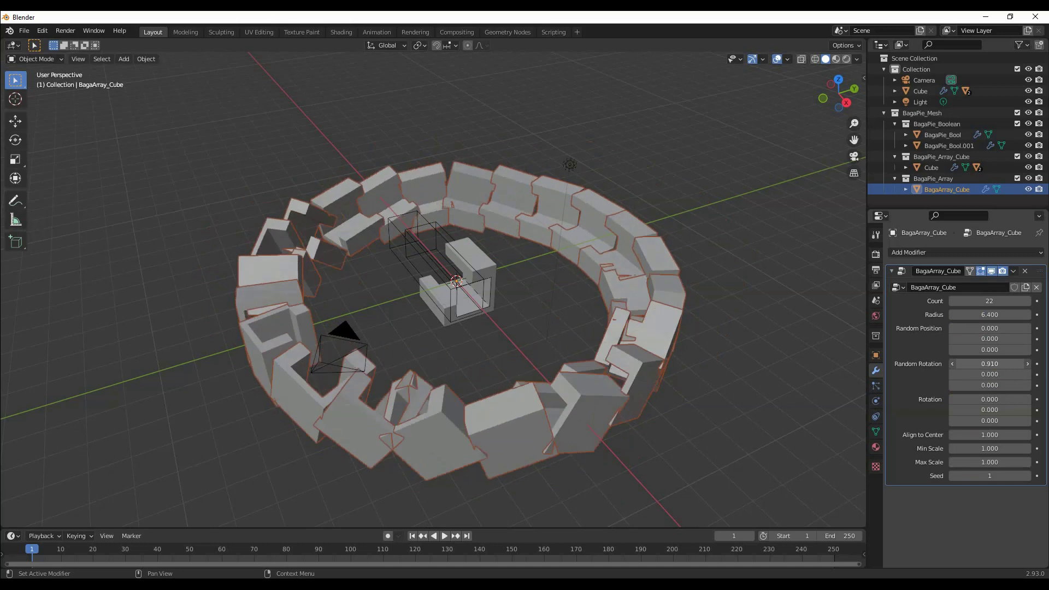
# Cancel the random rotation change and try adjusting the circular array's first Rotation value
pyautogui.rightClick(986, 364)
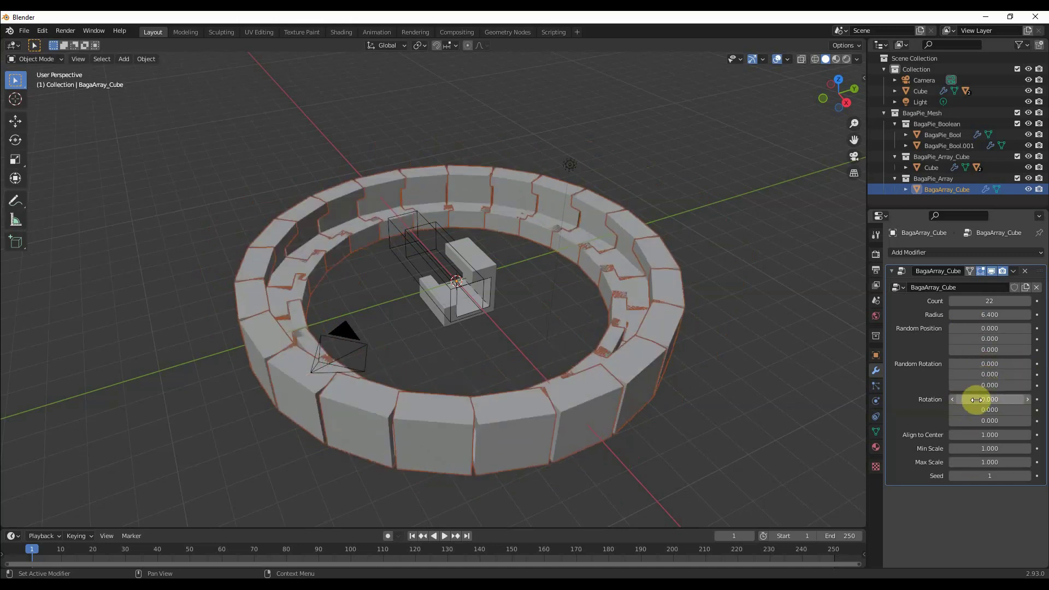
pyautogui.moveTo(976, 400); pyautogui.dragTo(1017, 400)
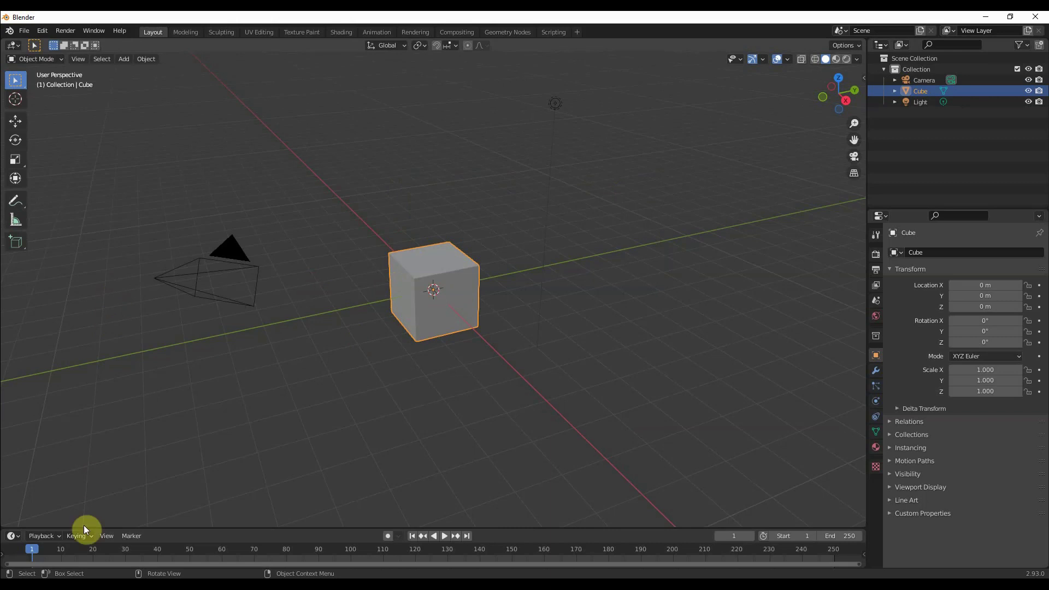
# Switch to Chrome and open the checkout for the BagaPie Modifier add-on with a price of $0
pyautogui.click(88, 586)
pyautogui.click(160, 559)
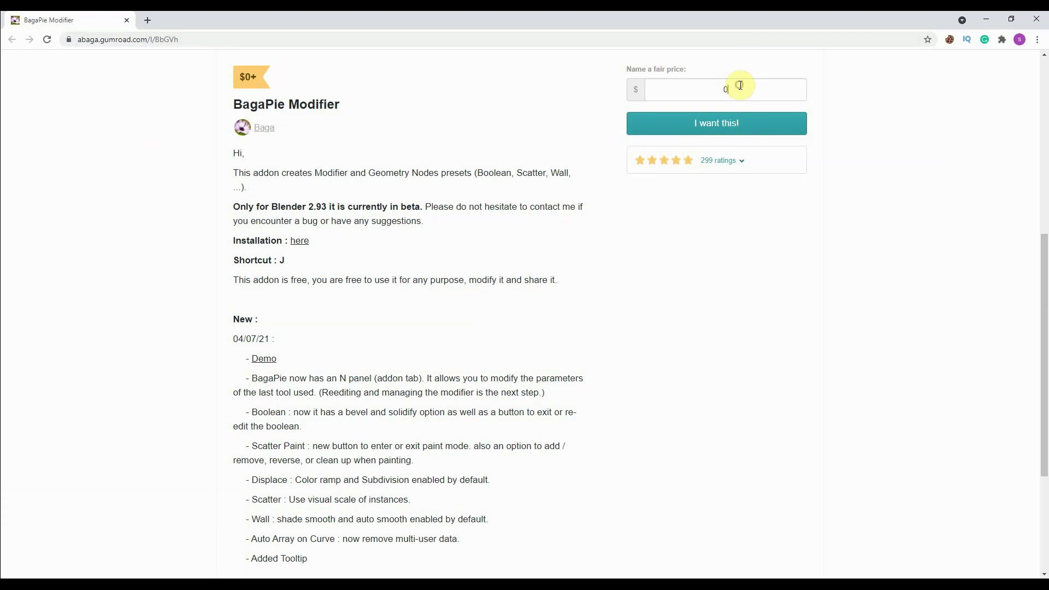
pyautogui.click(742, 129)
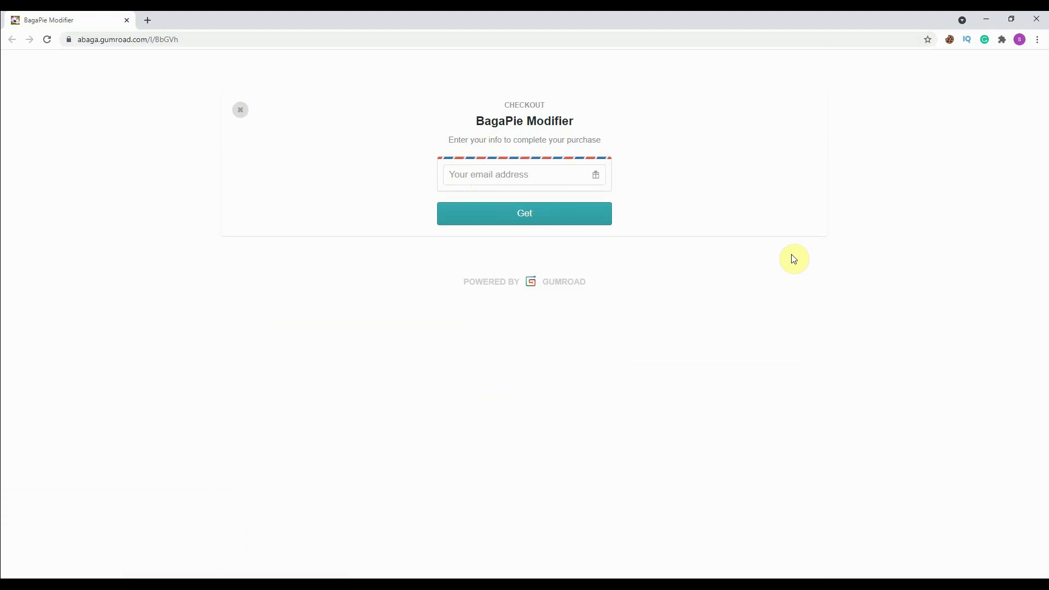
# Switch back to Blender and examine the BagaPie Modifier entry and the add-on install dialog in the preferences
pyautogui.click(986, 20)
pyautogui.click(23, 31)
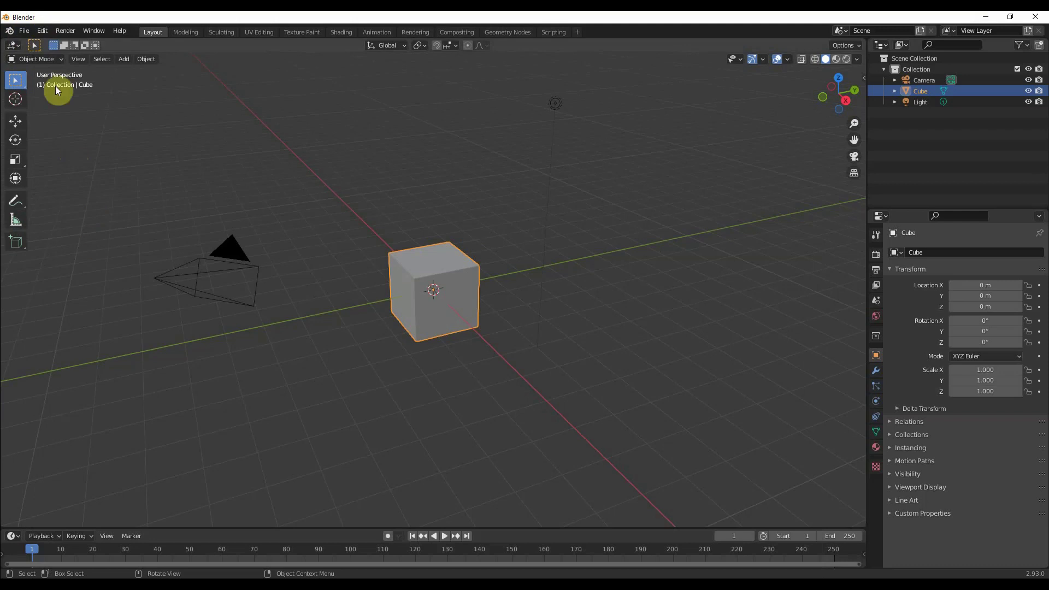
pyautogui.click(45, 30)
pyautogui.click(61, 186)
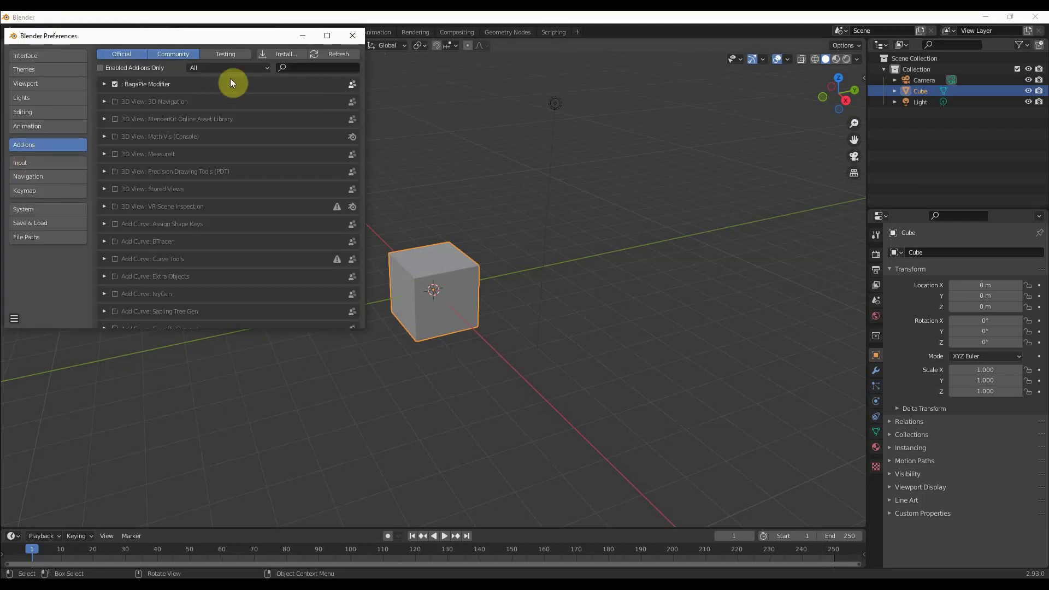
pyautogui.click(275, 53)
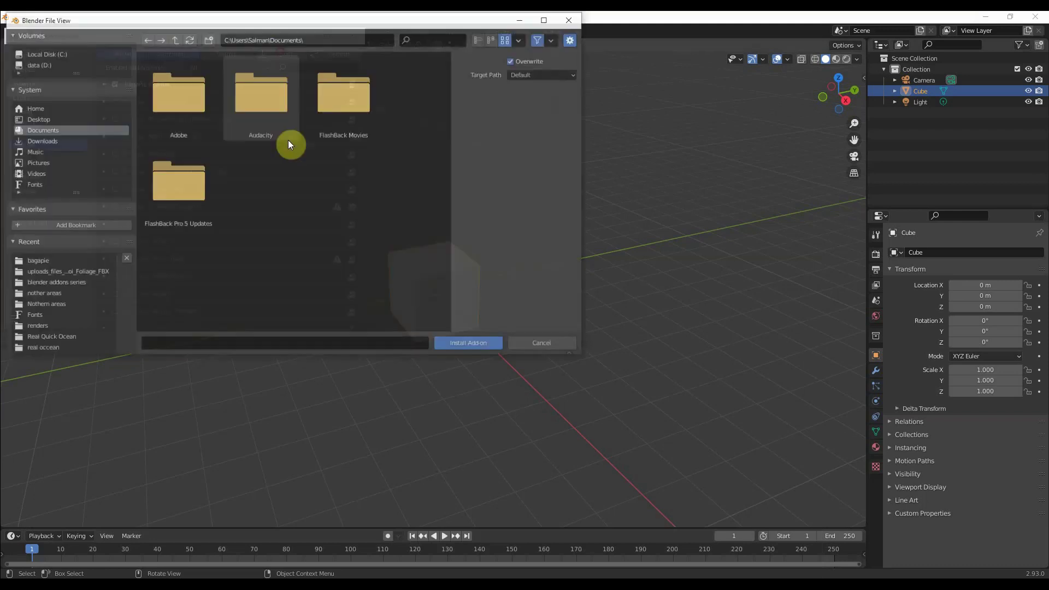
pyautogui.click(562, 343)
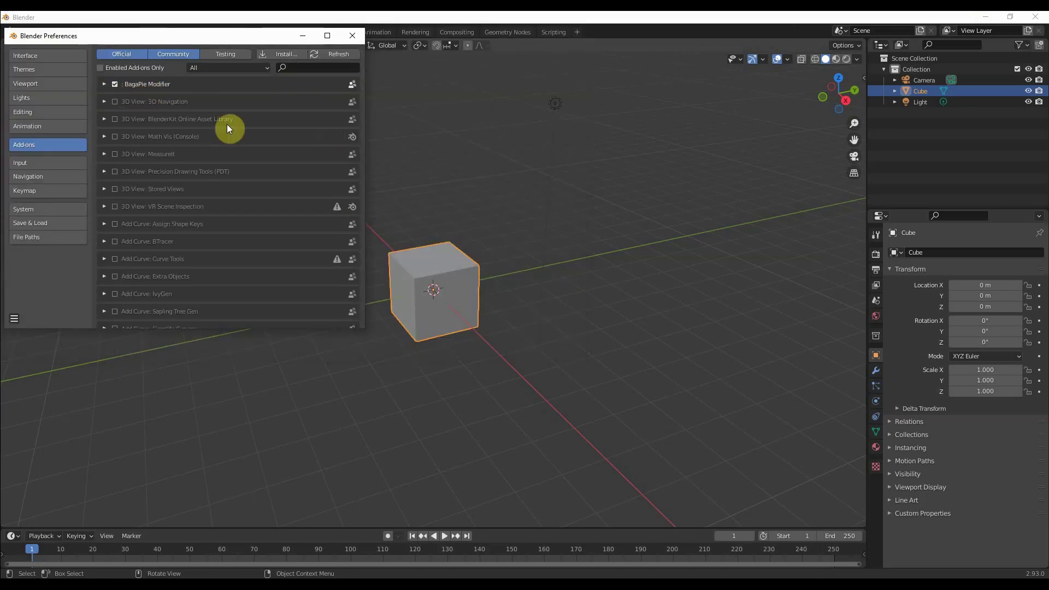
pyautogui.click(356, 36)
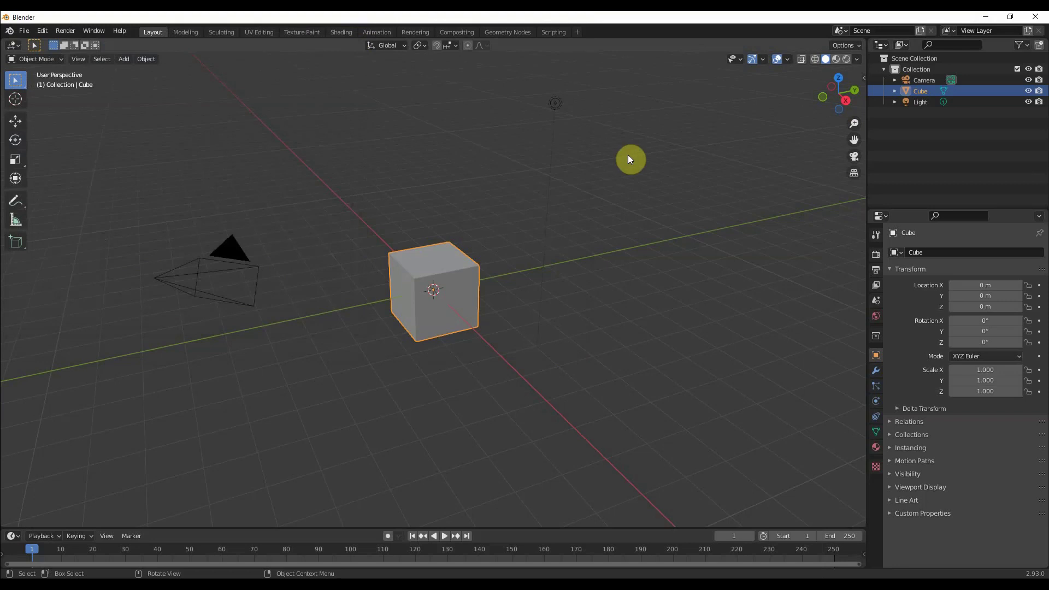
# Show the BagaPie Modifier panel in the viewport sidebar, check its contents and hide the sidebar again
pyautogui.press('n')
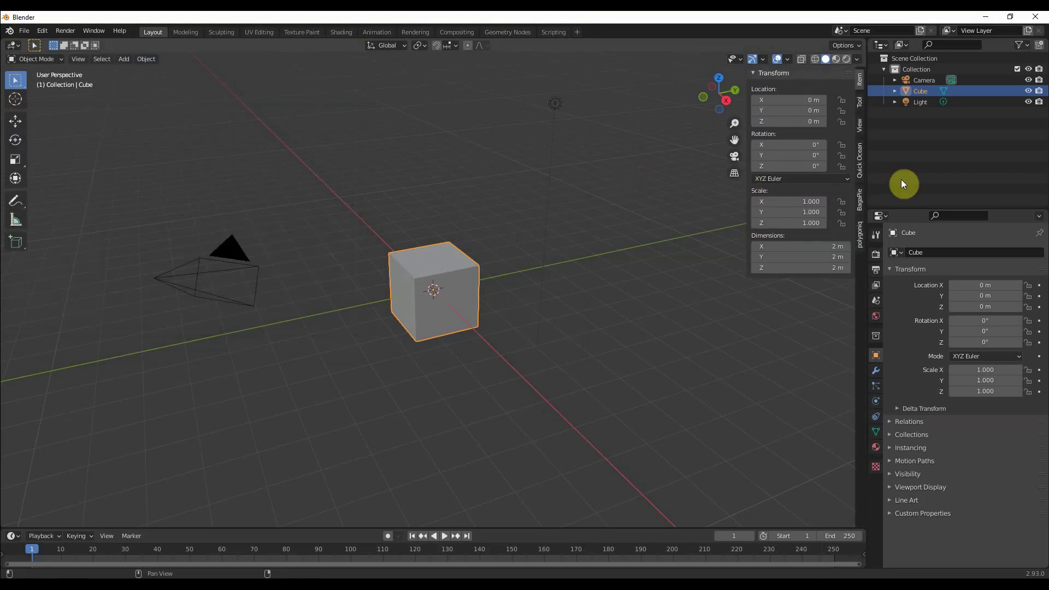
pyautogui.click(862, 203)
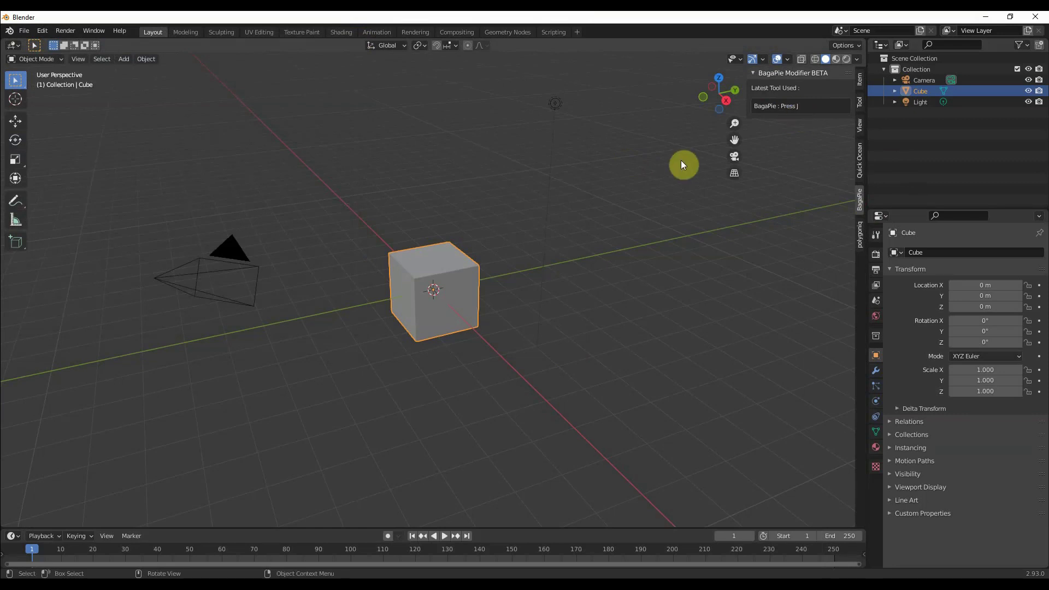
pyautogui.press('n')
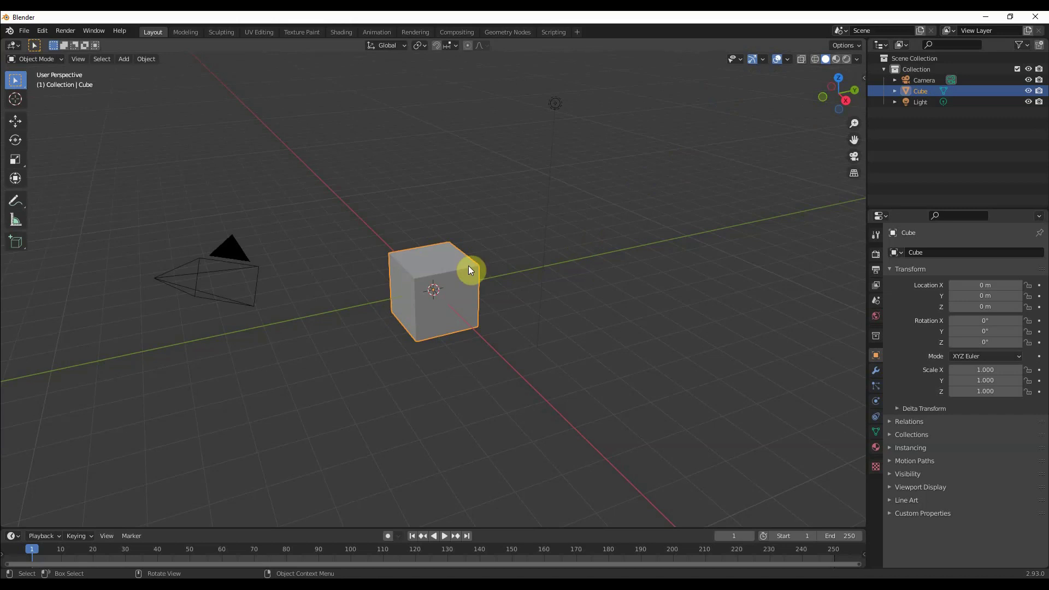
# Cut a rectangular opening through the lower part of the cube's front face with a BagaPie Boolean box
pyautogui.moveTo(468, 270); pyautogui.dragTo(549, 296, button='middle')
pyautogui.scroll(3, 502, 315)
pyautogui.moveTo(568, 335); pyautogui.dragTo(516, 272, button='middle')
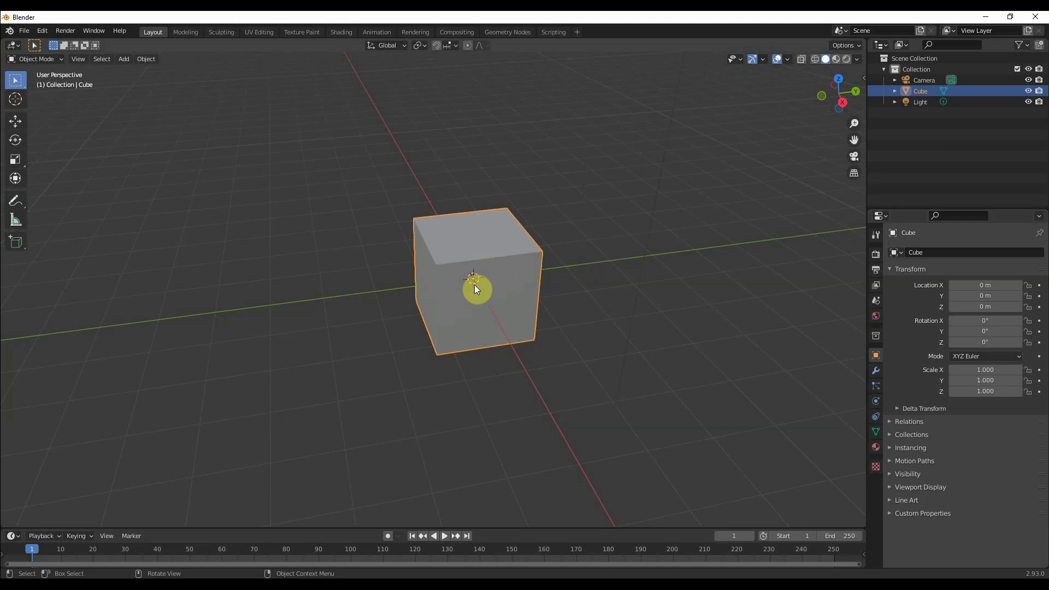
pyautogui.press('j')
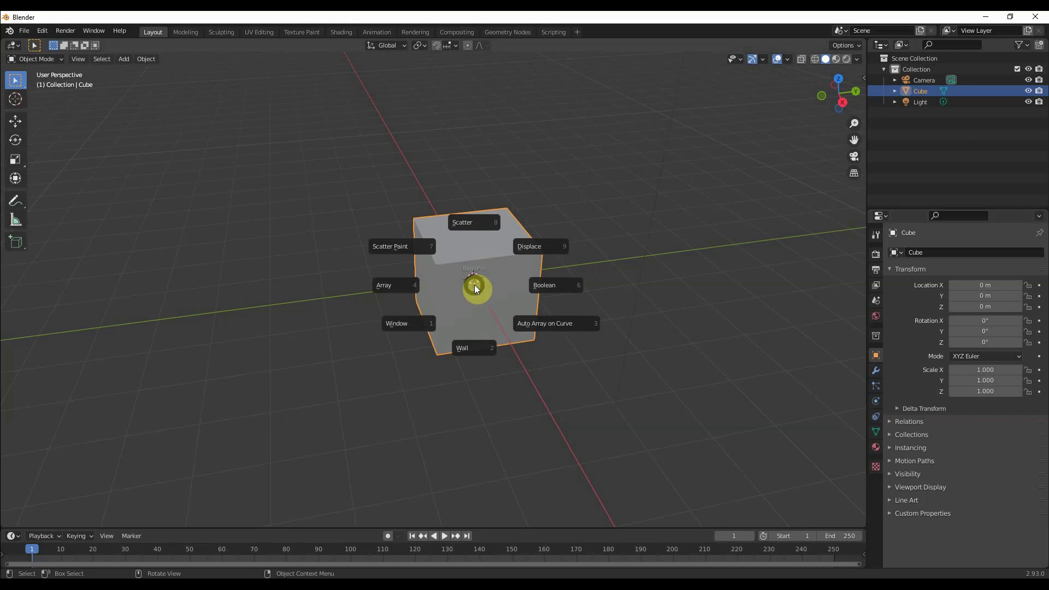
pyautogui.click(559, 287)
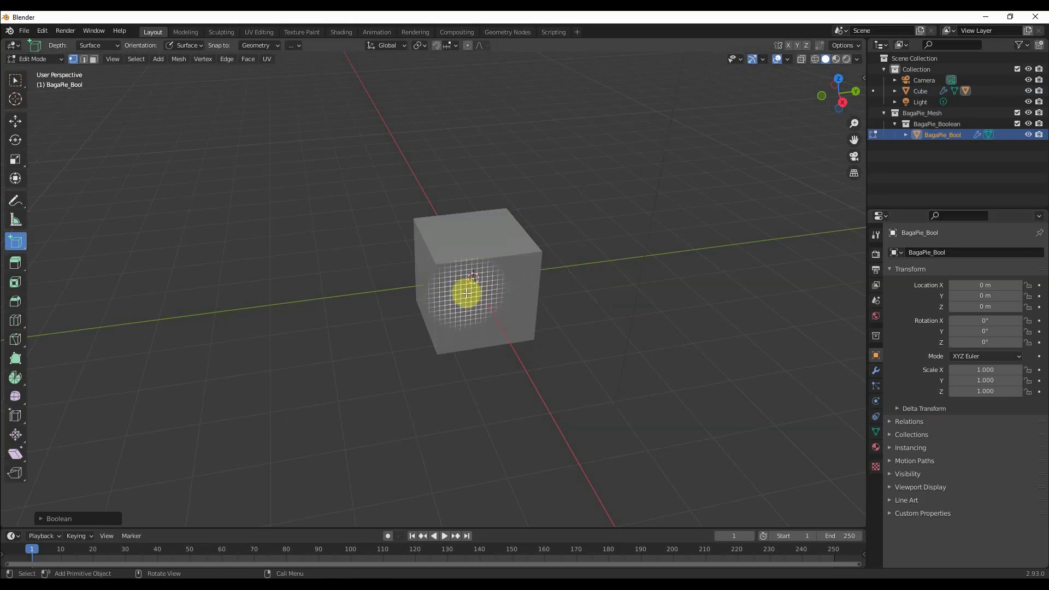
pyautogui.moveTo(461, 283); pyautogui.dragTo(526, 330)
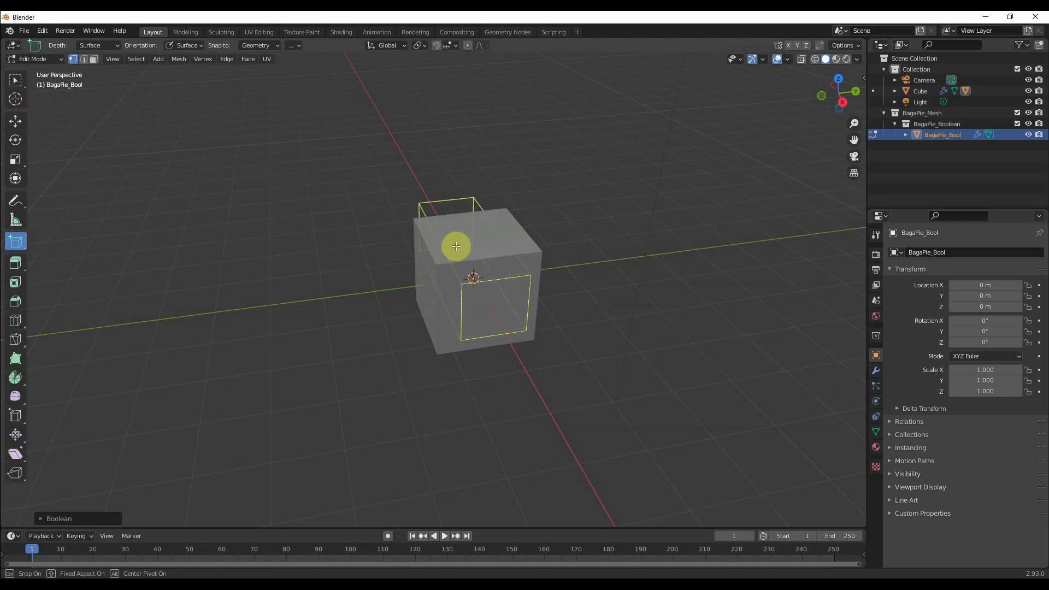
pyautogui.click(452, 240)
pyautogui.moveTo(384, 281); pyautogui.dragTo(519, 325, button='middle')
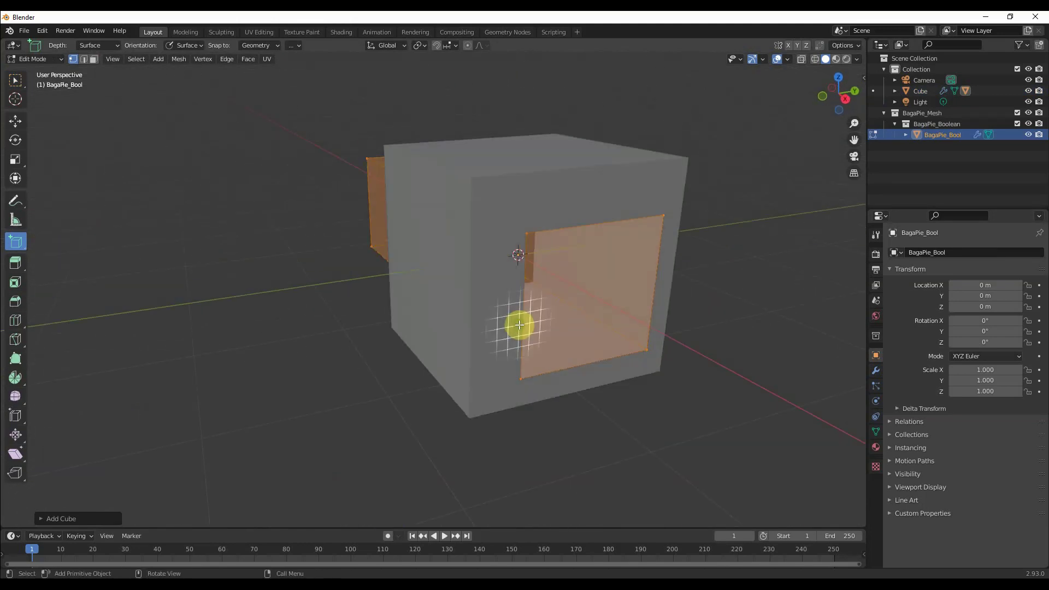
pyautogui.press('Tab')
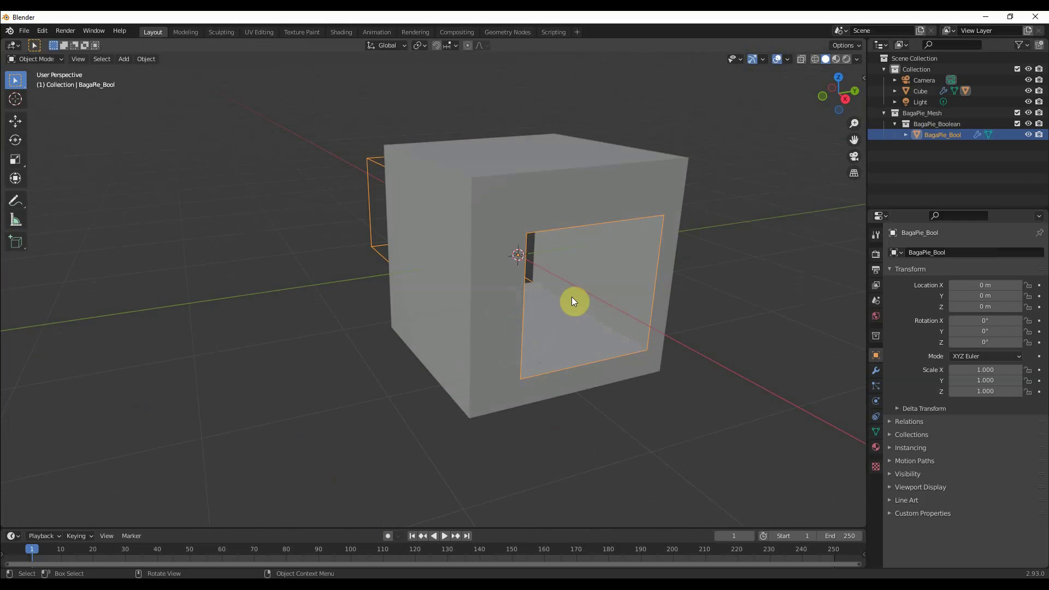
# Add a second BagaPie Boolean box that cuts through the cube's upper left corner
pyautogui.moveTo(679, 316); pyautogui.dragTo(548, 323, button='middle')
pyautogui.scroll(-4, 531, 309)
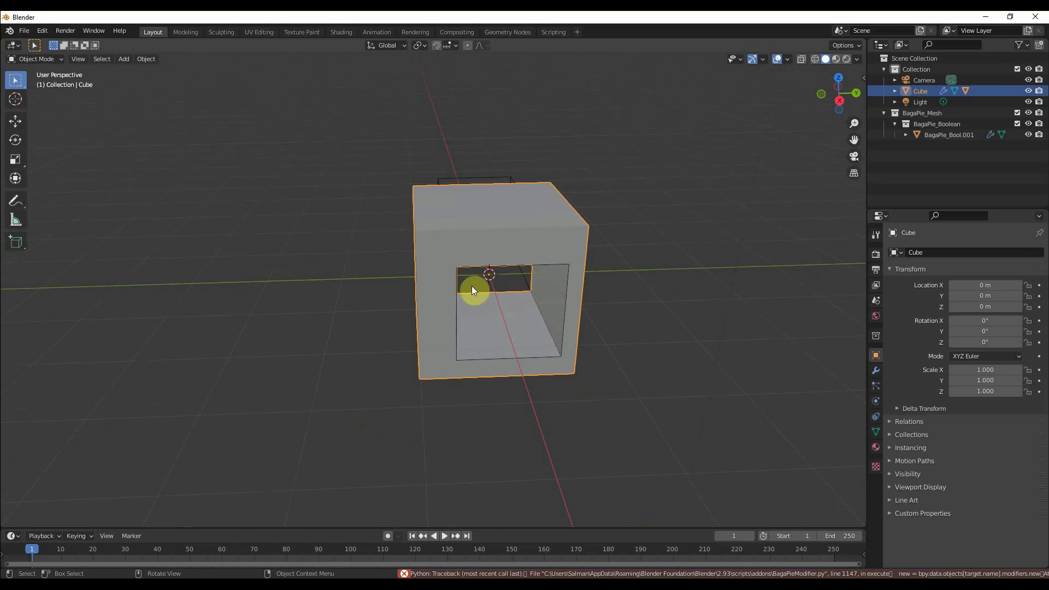
pyautogui.press('j')
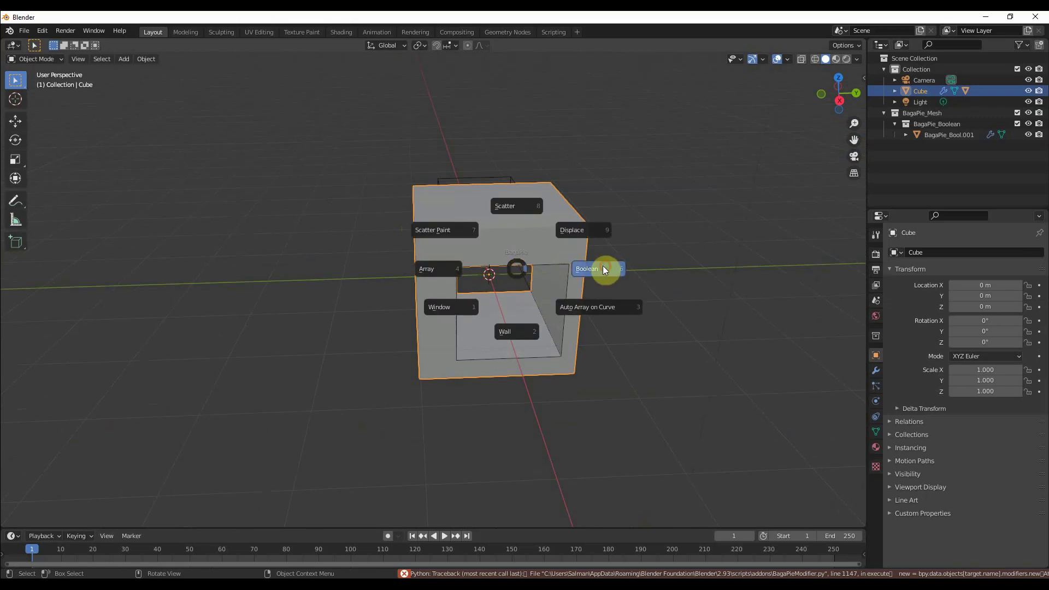
pyautogui.click(603, 269)
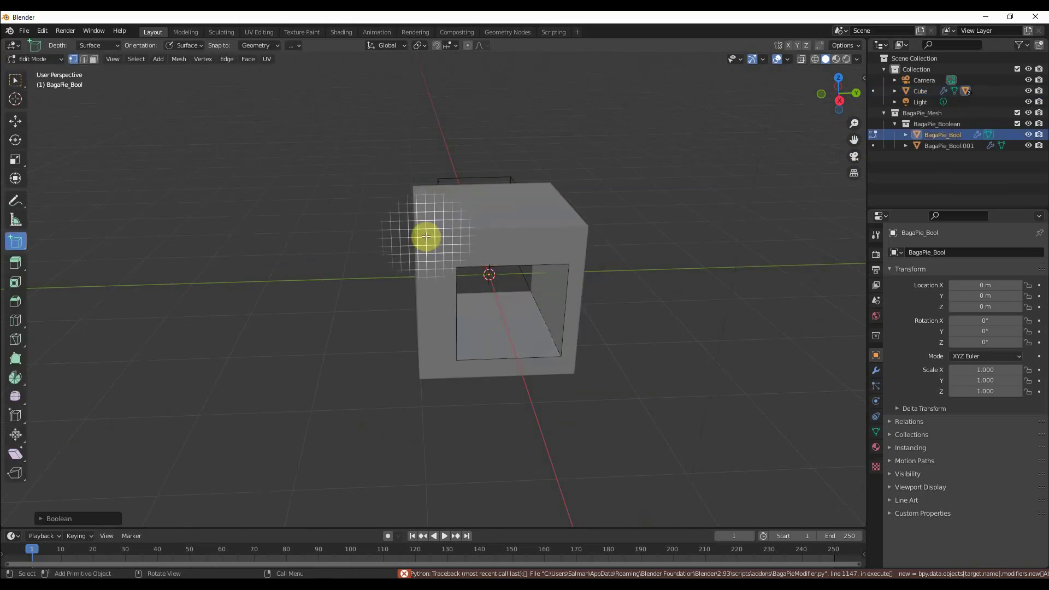
pyautogui.moveTo(418, 232); pyautogui.dragTo(490, 307)
pyautogui.click(436, 219)
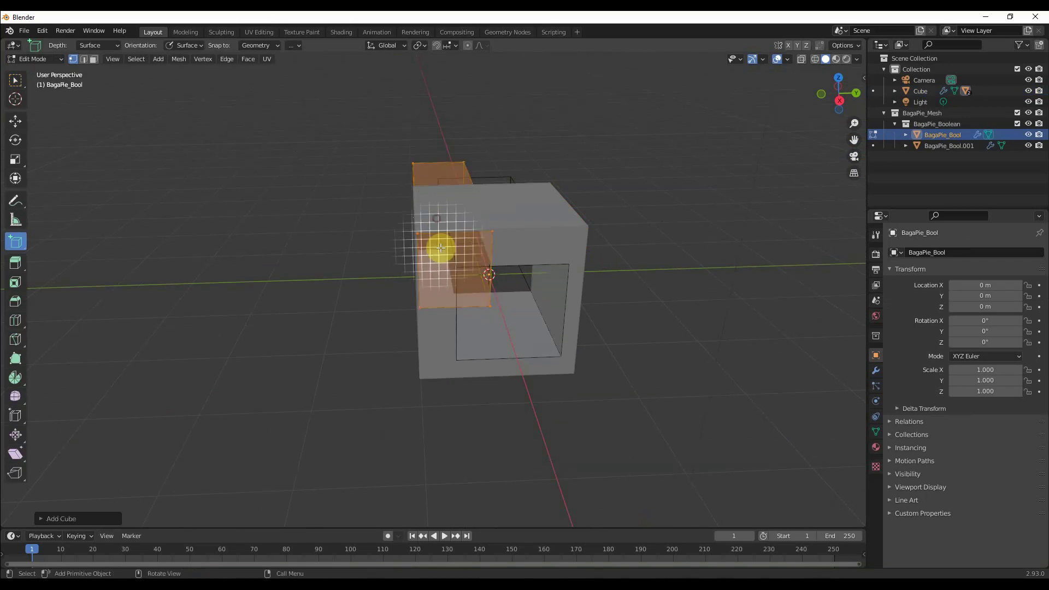
# Scale the second cutting box by about 1.41 and return to Object Mode
pyautogui.moveTo(293, 293); pyautogui.dragTo(485, 306, button='middle')
pyautogui.scroll(2, 518, 289)
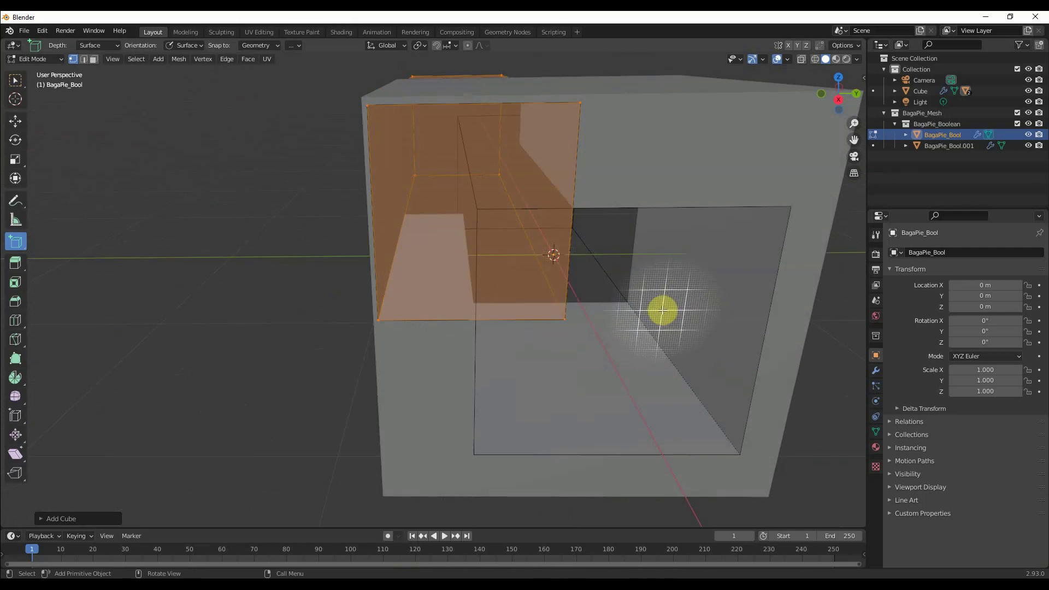
pyautogui.press('s')
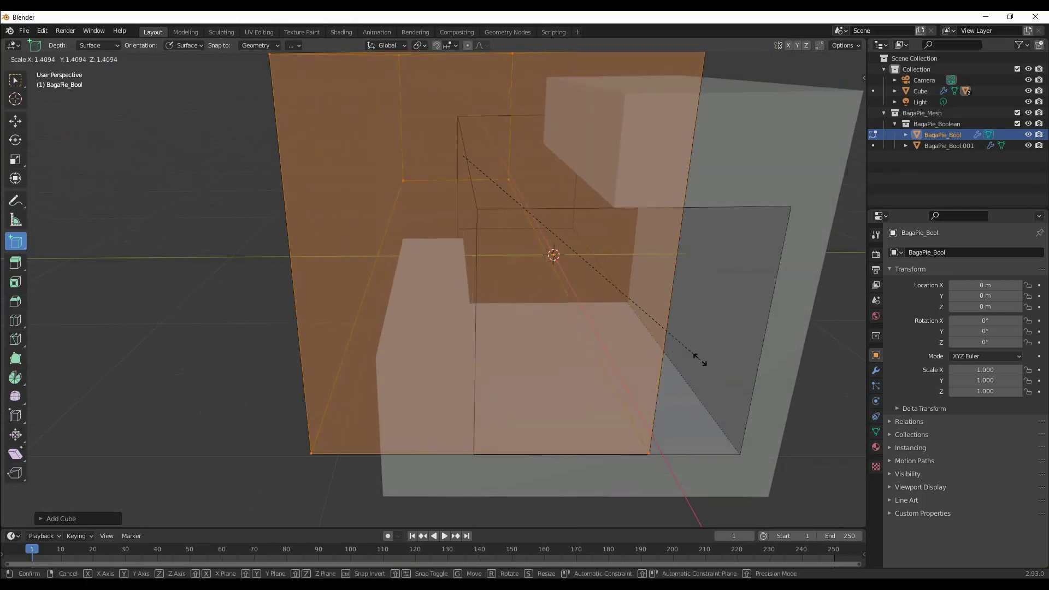
pyautogui.click(700, 360)
pyautogui.scroll(-3, 419, 293)
pyautogui.moveTo(464, 280); pyautogui.dragTo(531, 296, button='middle')
pyautogui.scroll(3, 534, 299)
pyautogui.scroll(-1, 561, 305)
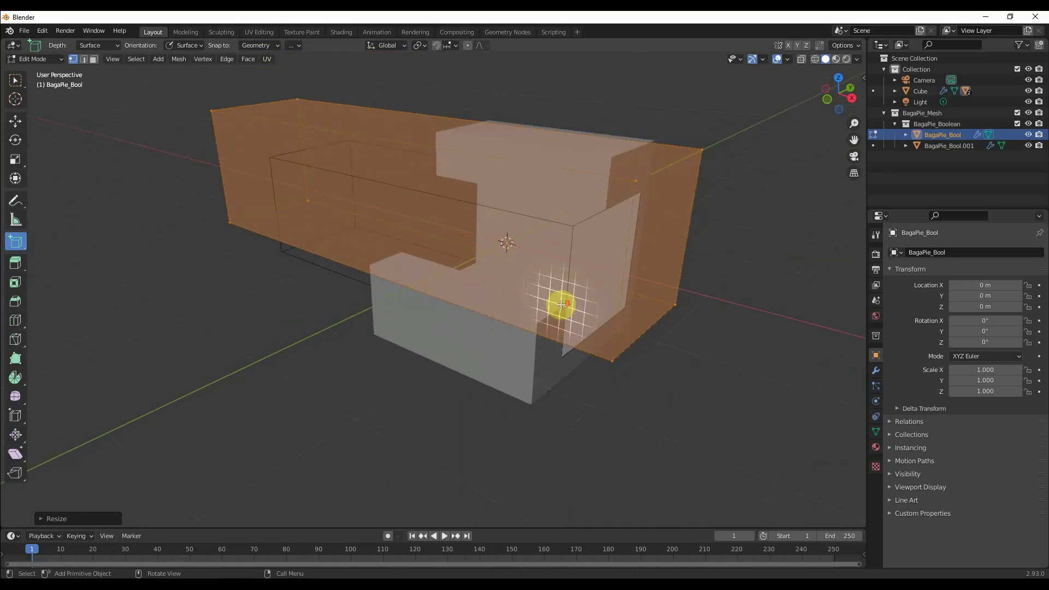
pyautogui.scroll(-3, 561, 304)
pyautogui.press('Tab')
# Select the cut cube and create a BagaPie Array from it
pyautogui.moveTo(623, 317); pyautogui.dragTo(572, 348, button='middle')
pyautogui.click(529, 244)
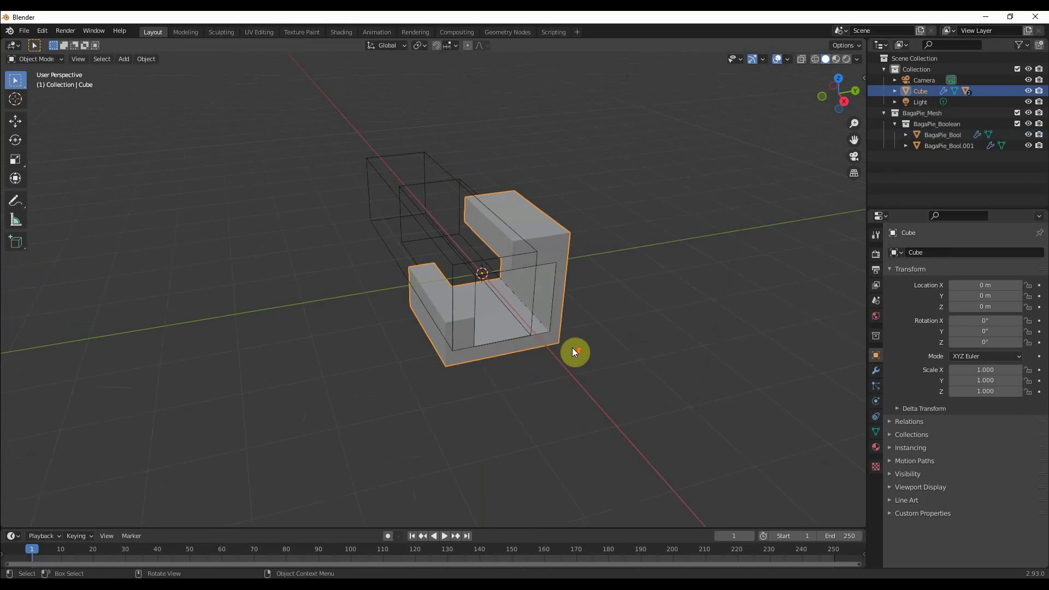
pyautogui.scroll(3, 607, 348)
pyautogui.moveTo(647, 348); pyautogui.dragTo(535, 319, button='middle')
pyautogui.scroll(-6, 533, 317)
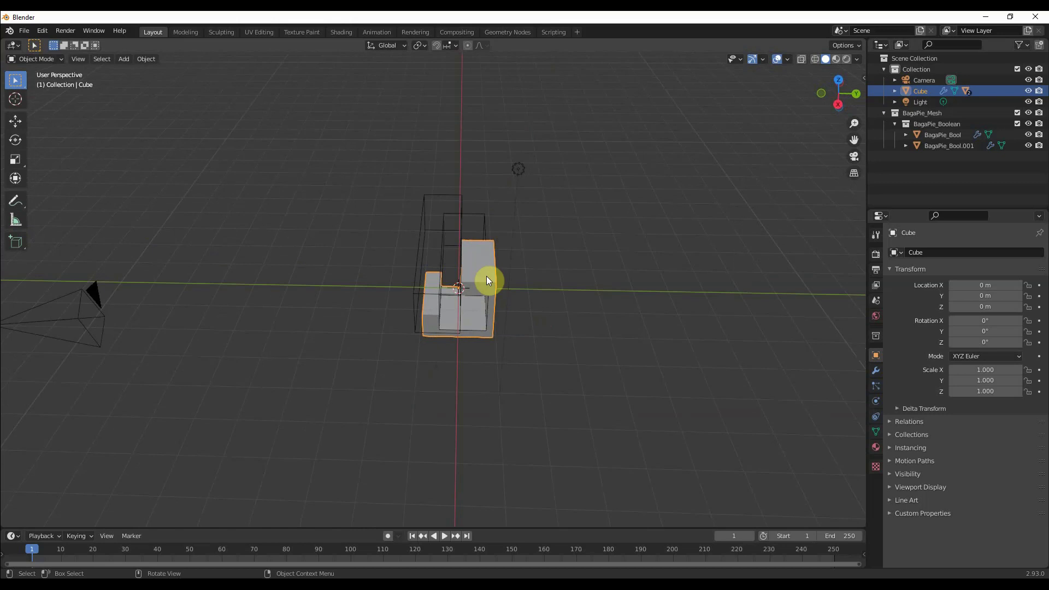
pyautogui.press('j')
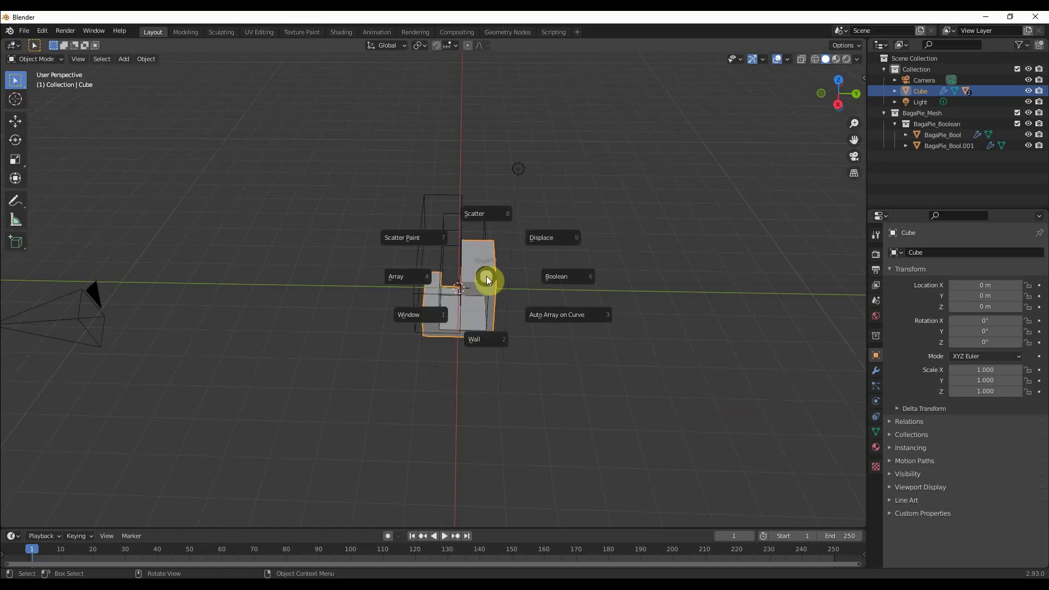
pyautogui.click(408, 280)
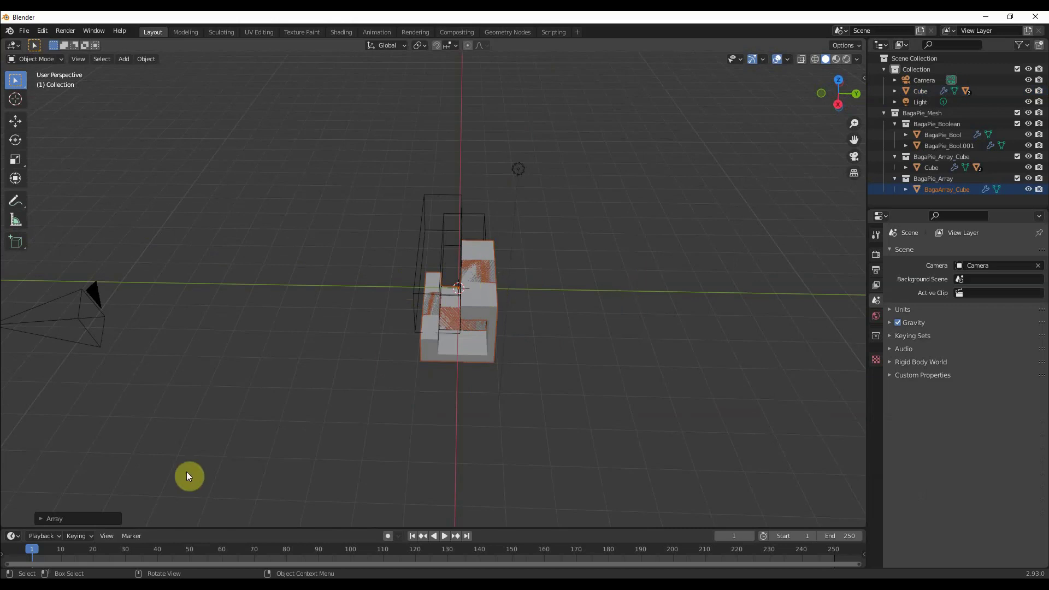
# Set the line array's first offset value to 3.49, its minimum scale to 1.99 and its maximum scale to 0.00
pyautogui.click(66, 518)
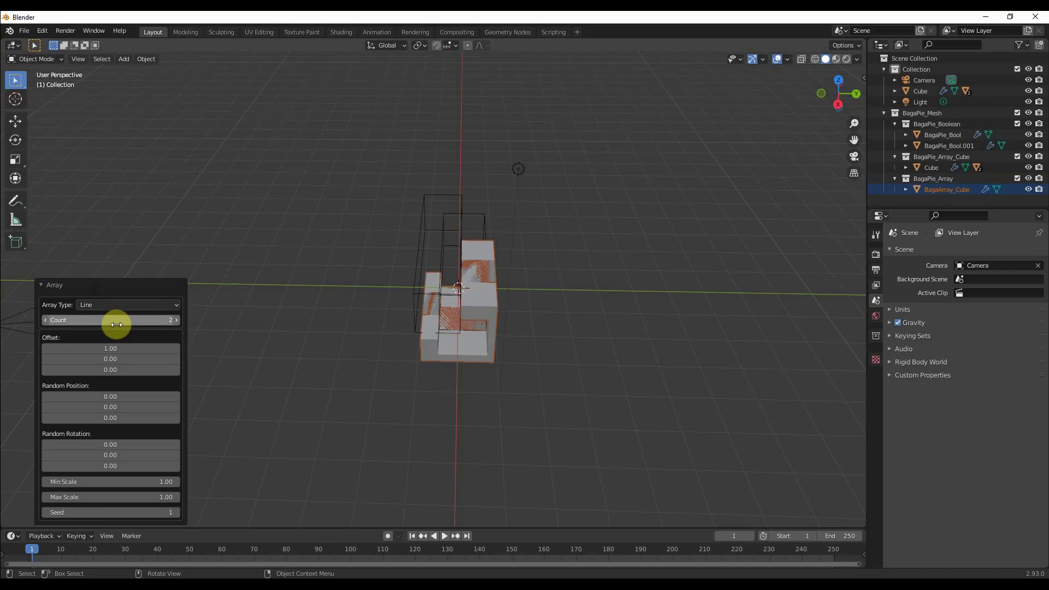
pyautogui.moveTo(117, 324); pyautogui.dragTo(150, 363)
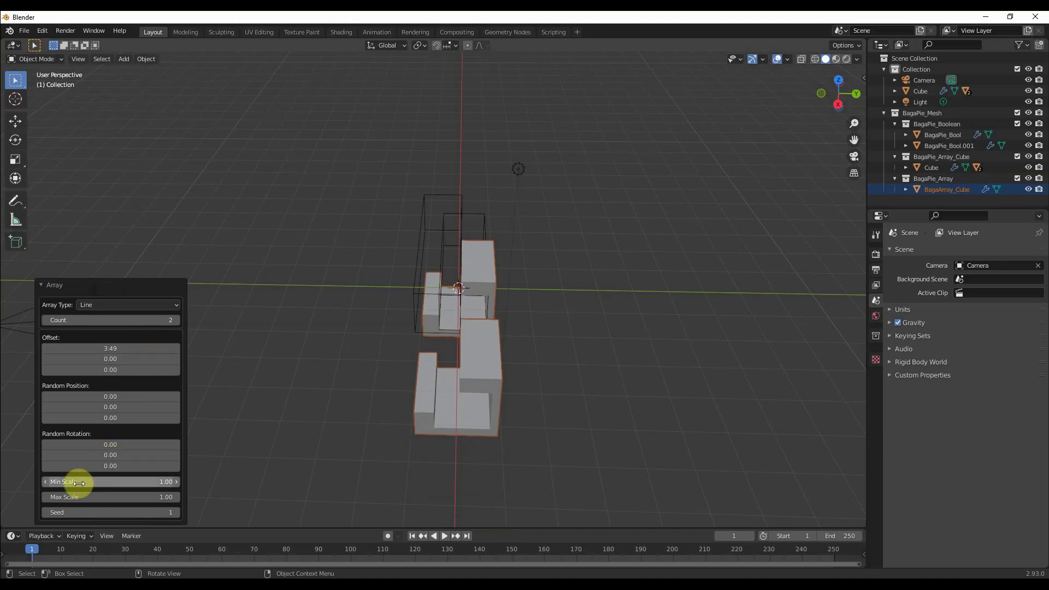
pyautogui.moveTo(67, 479); pyautogui.dragTo(89, 481)
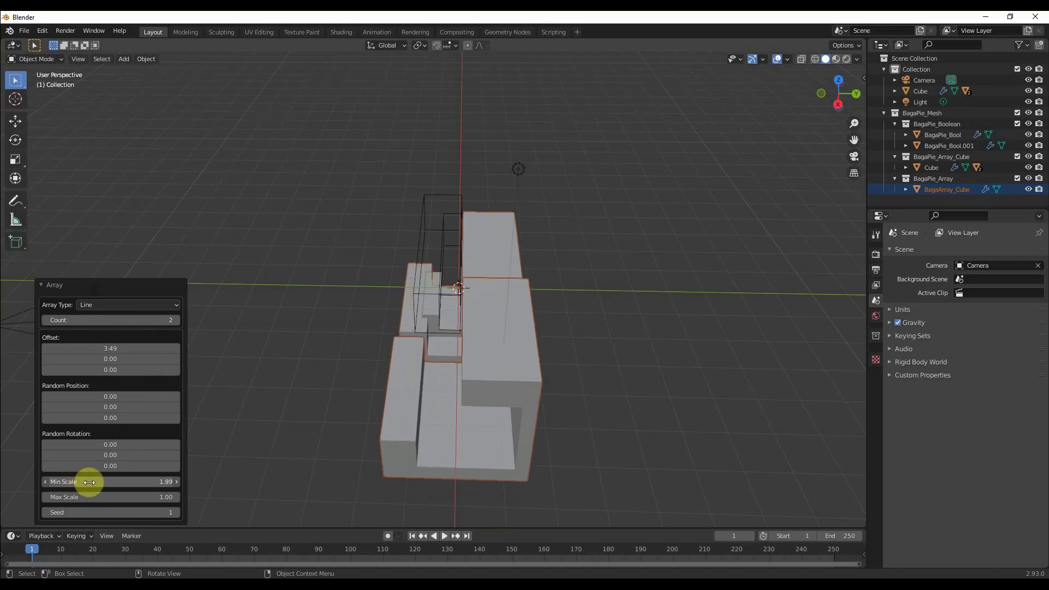
pyautogui.moveTo(110, 496); pyautogui.dragTo(60, 500)
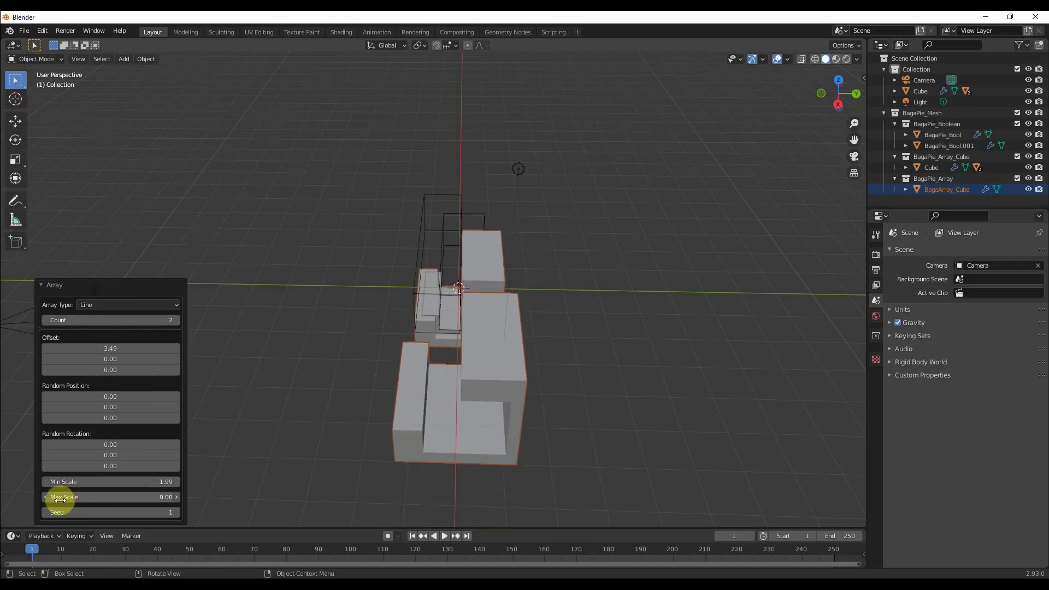
# Set the line array's count to 30 and inspect the row of copies
pyautogui.moveTo(91, 323); pyautogui.dragTo(112, 324)
pyautogui.scroll(-6, 264, 363)
pyautogui.moveTo(277, 386); pyautogui.dragTo(339, 393, button='middle')
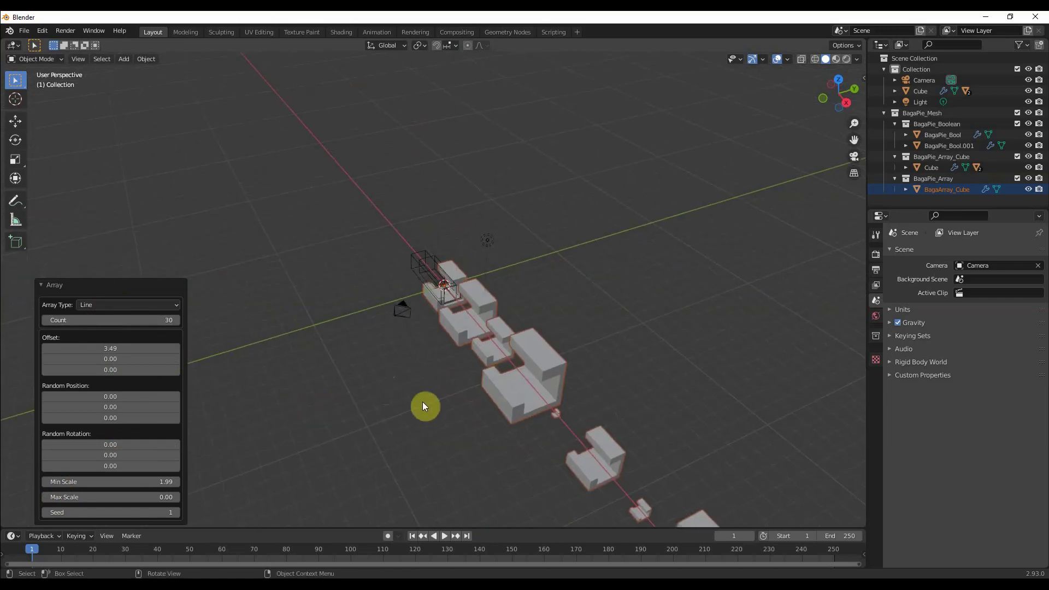
pyautogui.scroll(-4, 460, 400)
pyautogui.scroll(-3, 572, 415)
pyautogui.scroll(6, 347, 387)
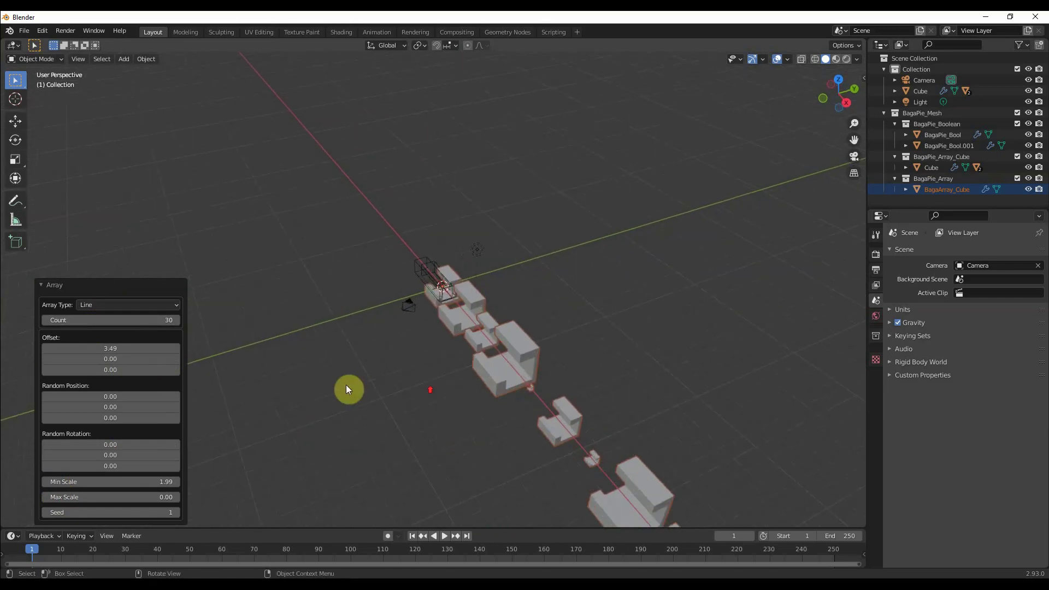
# Change the array type to Circle and set its radius to 6.40
pyautogui.click(126, 306)
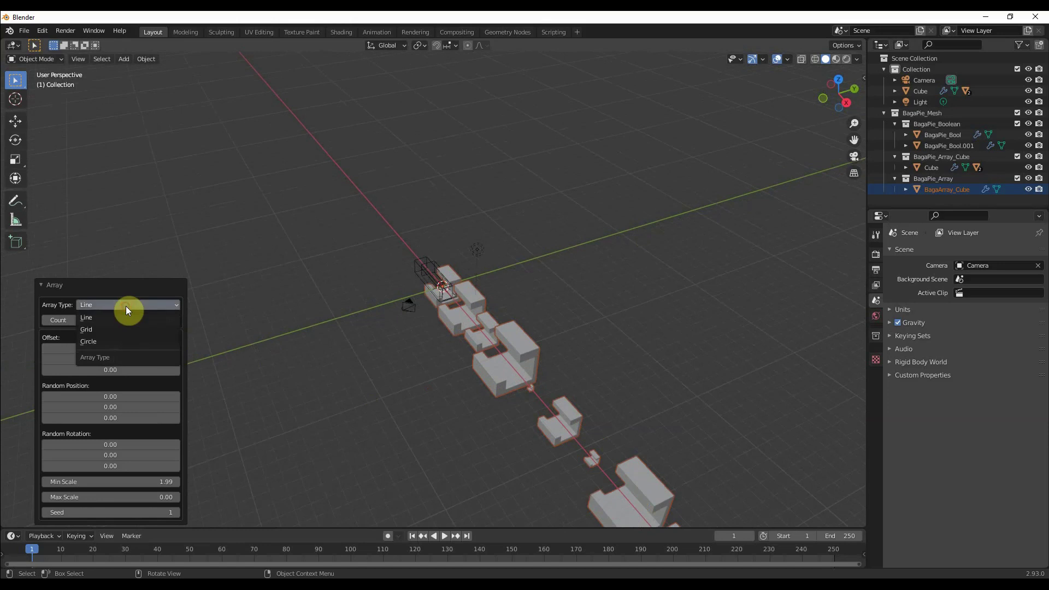
pyautogui.click(114, 342)
pyautogui.scroll(5, 436, 342)
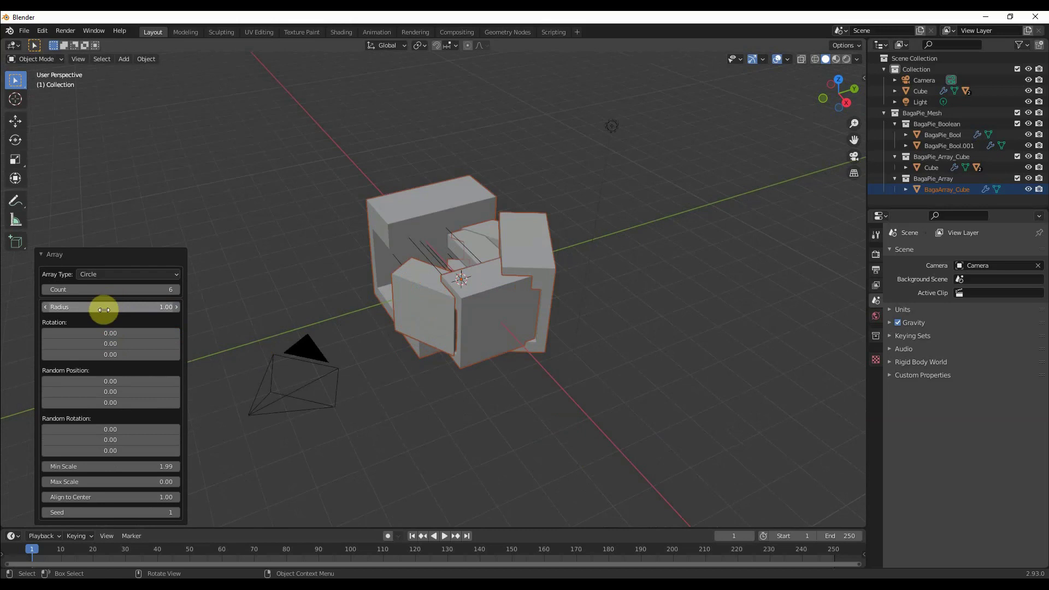
pyautogui.moveTo(91, 307); pyautogui.dragTo(192, 330)
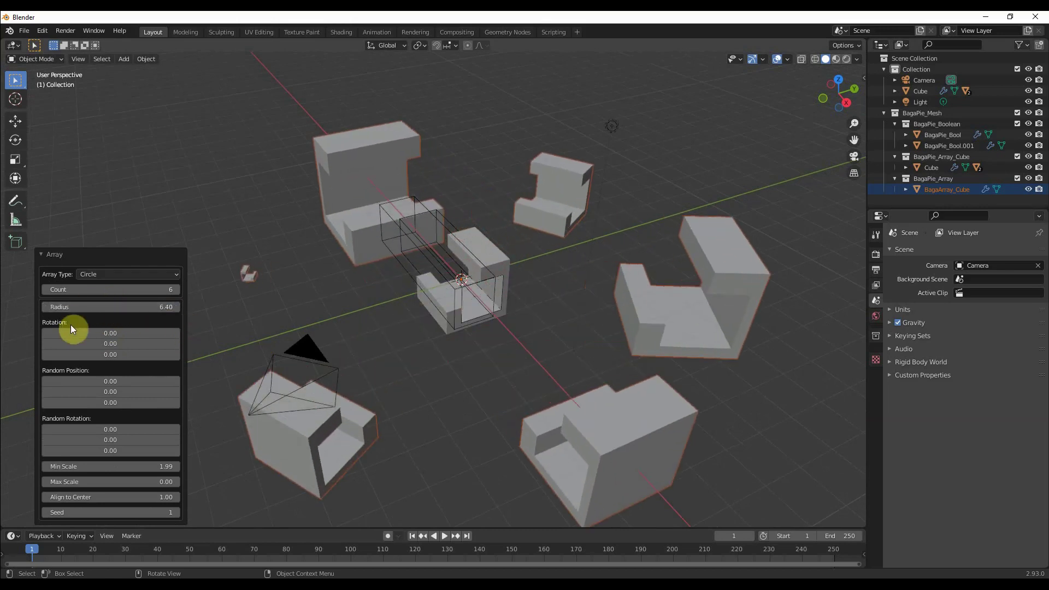
# Set both the minimum and maximum scale of the circle array to 1.00
pyautogui.click(155, 467)
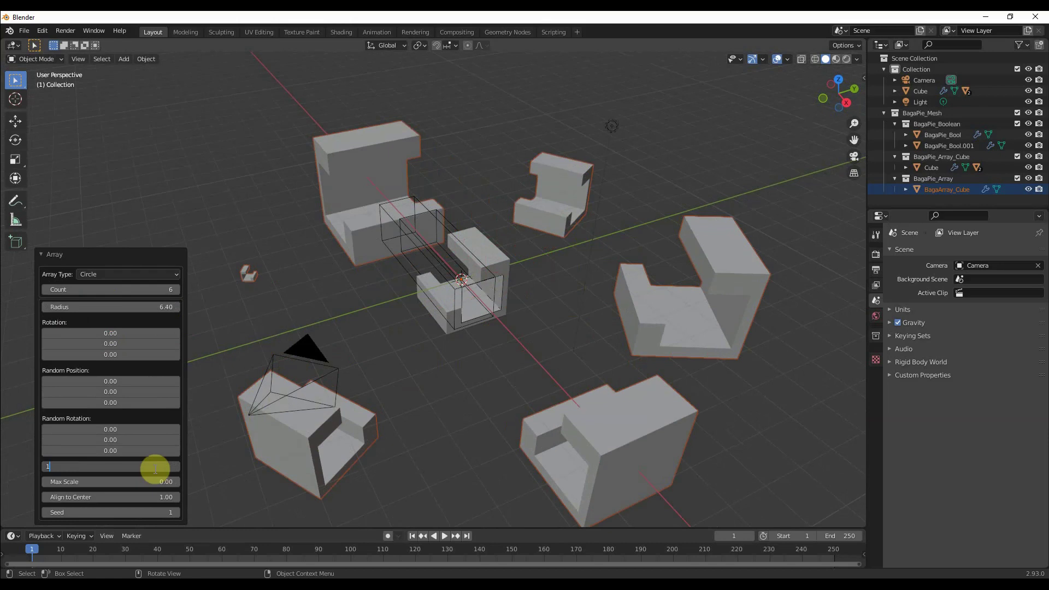
pyautogui.press('Return')
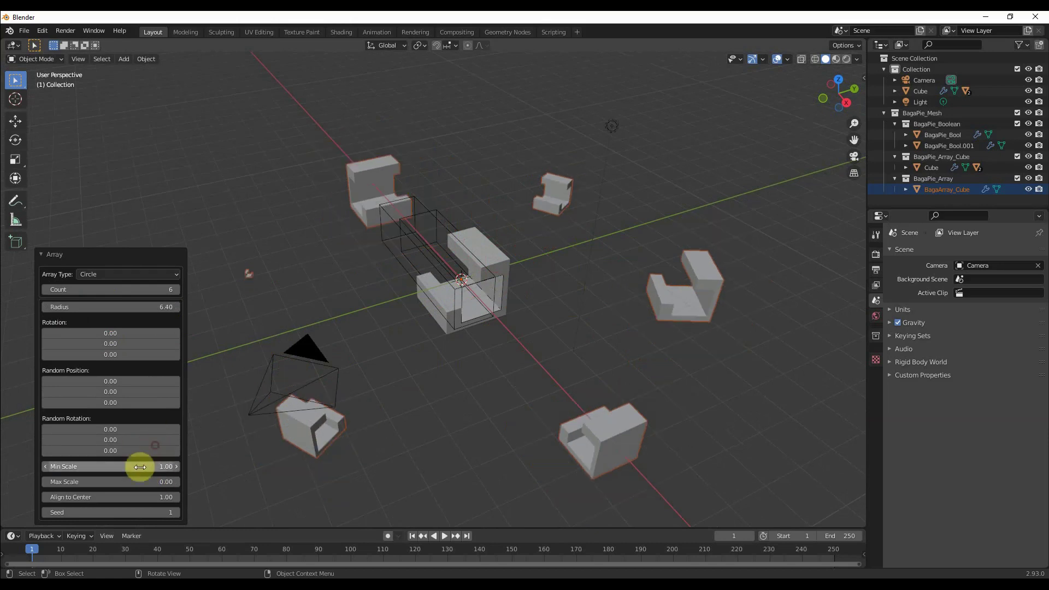
pyautogui.click(128, 479)
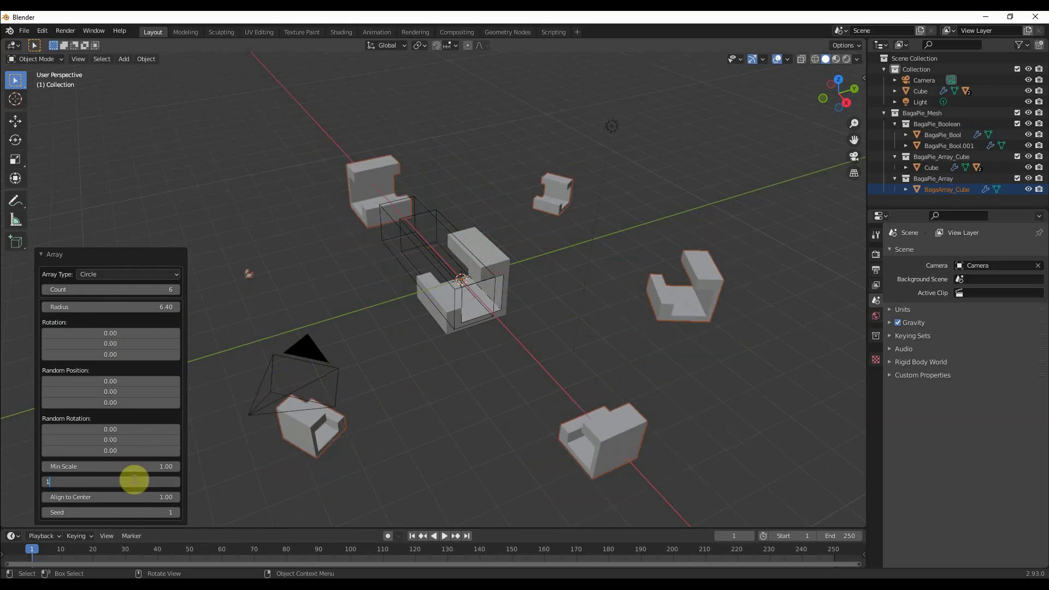
pyautogui.press('Return')
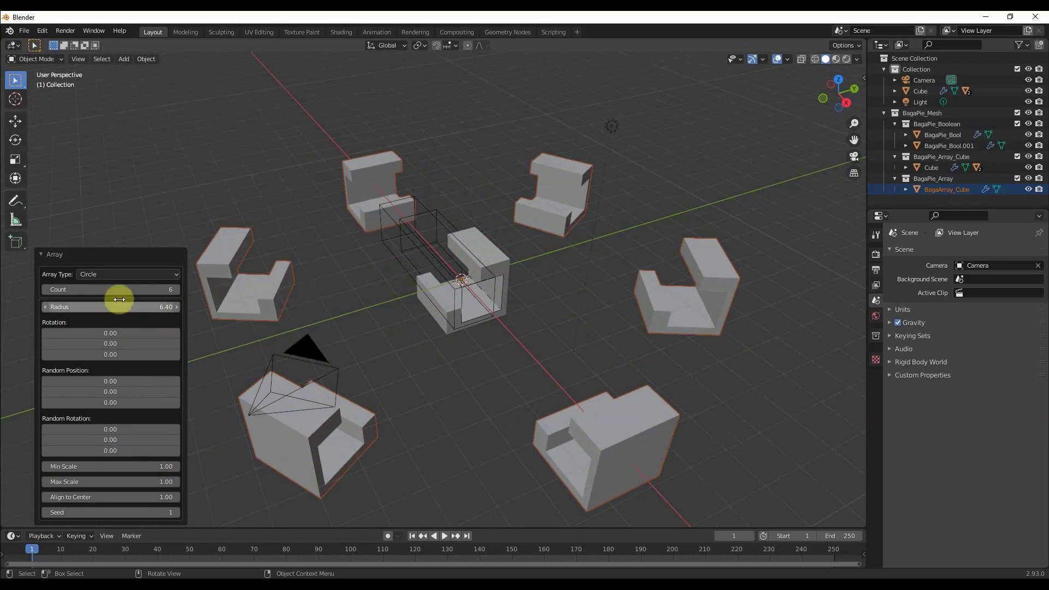
# Set the circle array's count to 22 so that the copies form a closed ring
pyautogui.moveTo(122, 292); pyautogui.dragTo(139, 293)
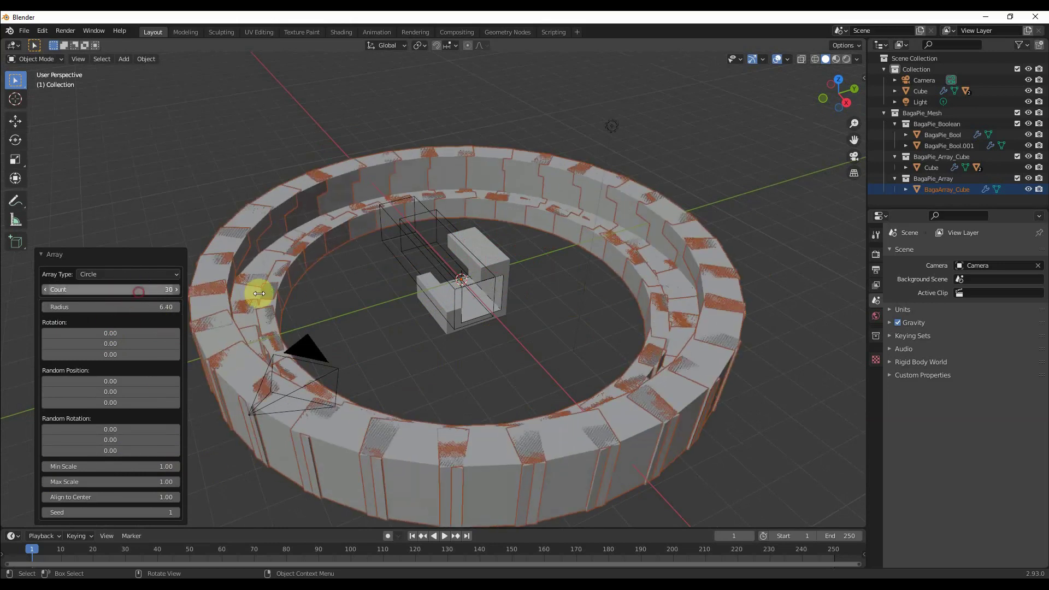
pyautogui.scroll(-1, 440, 300)
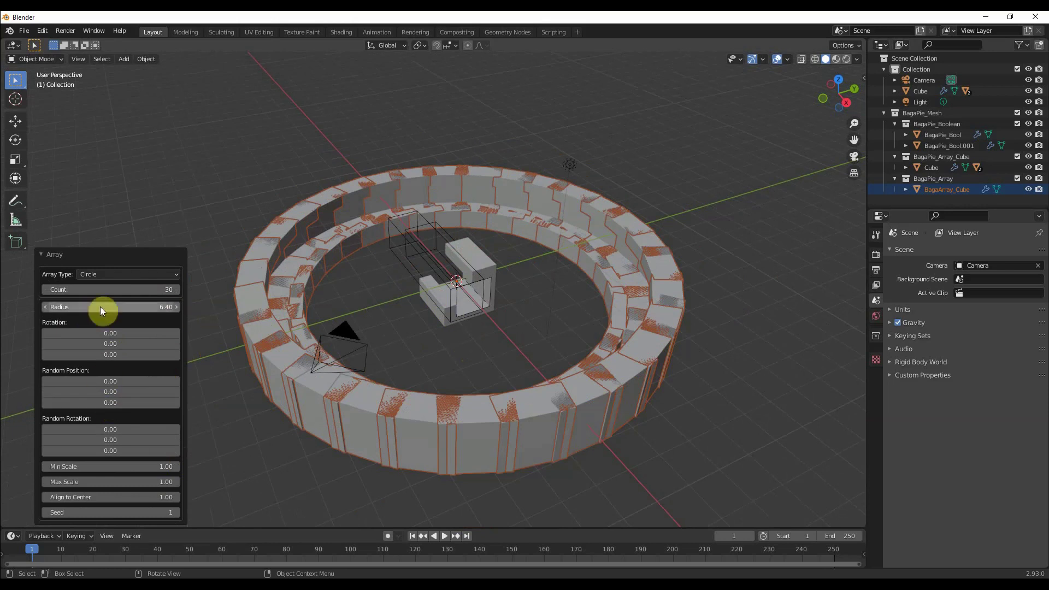
pyautogui.click(43, 289)
pyautogui.click(43, 289)
pyautogui.click(43, 289)
pyautogui.click(43, 288)
pyautogui.click(43, 289)
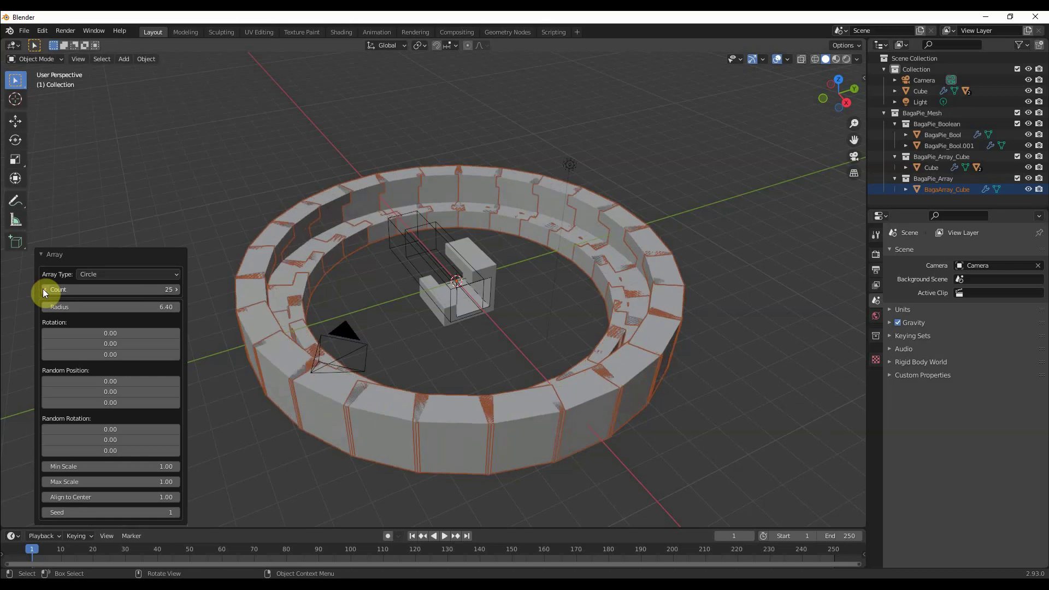
pyautogui.click(44, 289)
pyautogui.click(43, 289)
pyautogui.click(43, 289)
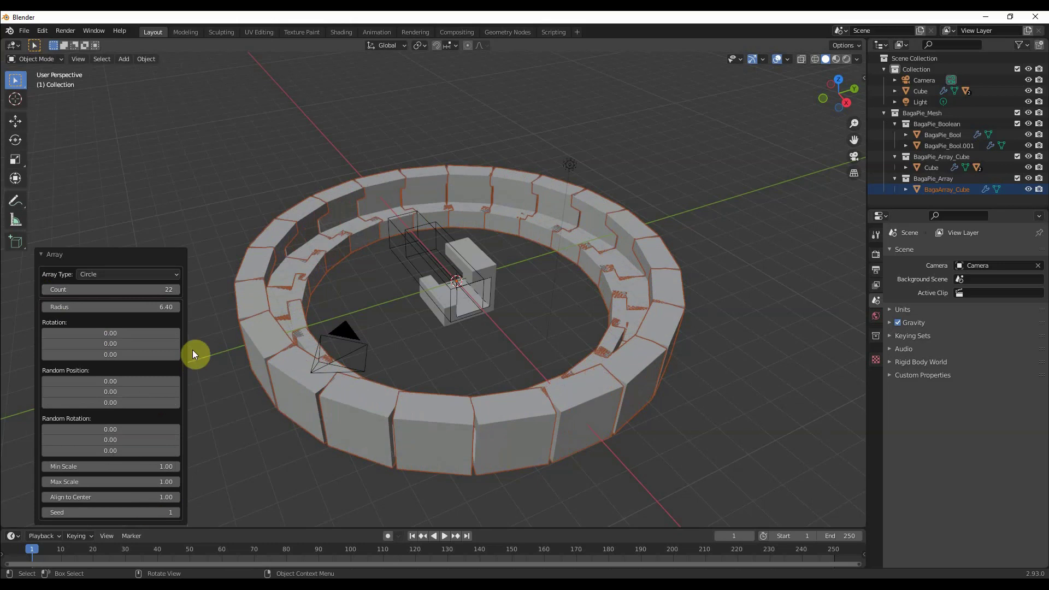
# Select the ring of copies and show its modifier settings
pyautogui.click(628, 401)
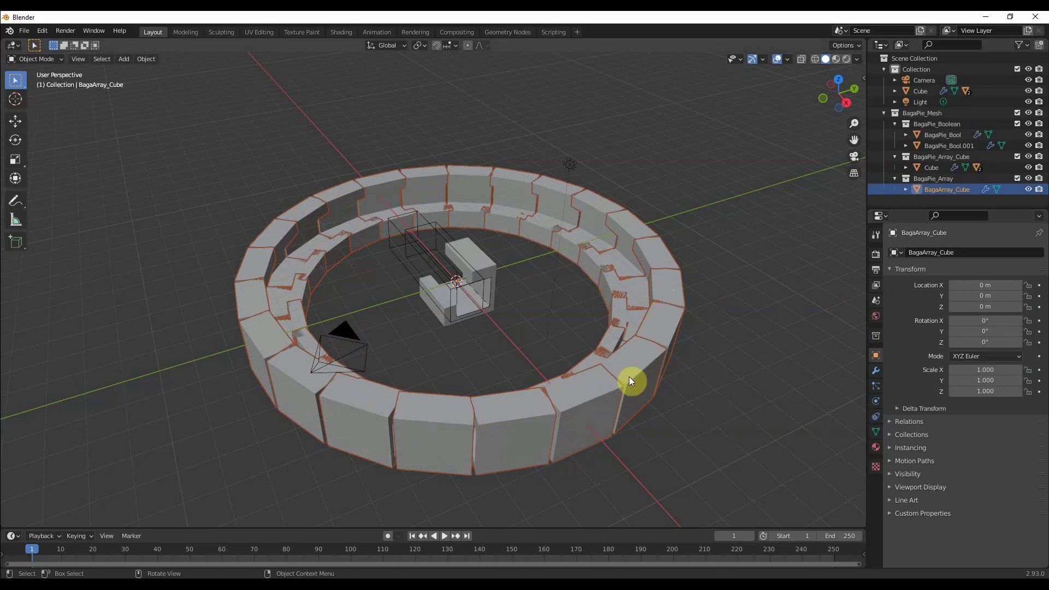
pyautogui.click(876, 372)
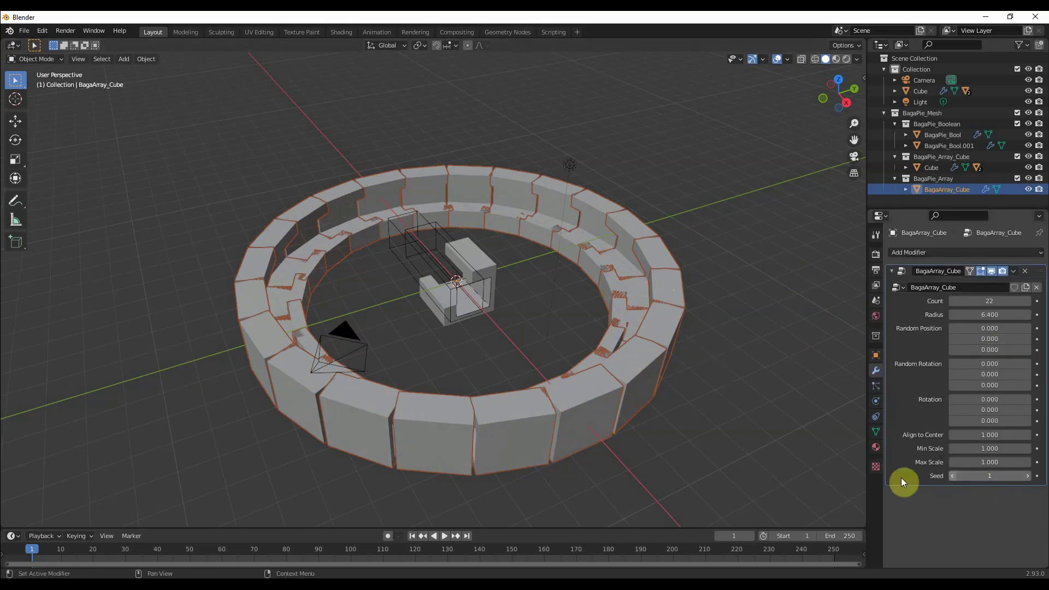
# Try out another seed and a first random rotation value of about -2.78 on the array modifier, cancelling each change
pyautogui.moveTo(993, 479); pyautogui.dragTo(971, 464)
pyautogui.hotkey('ctrl', 'z')
pyautogui.rightClick(972, 464)
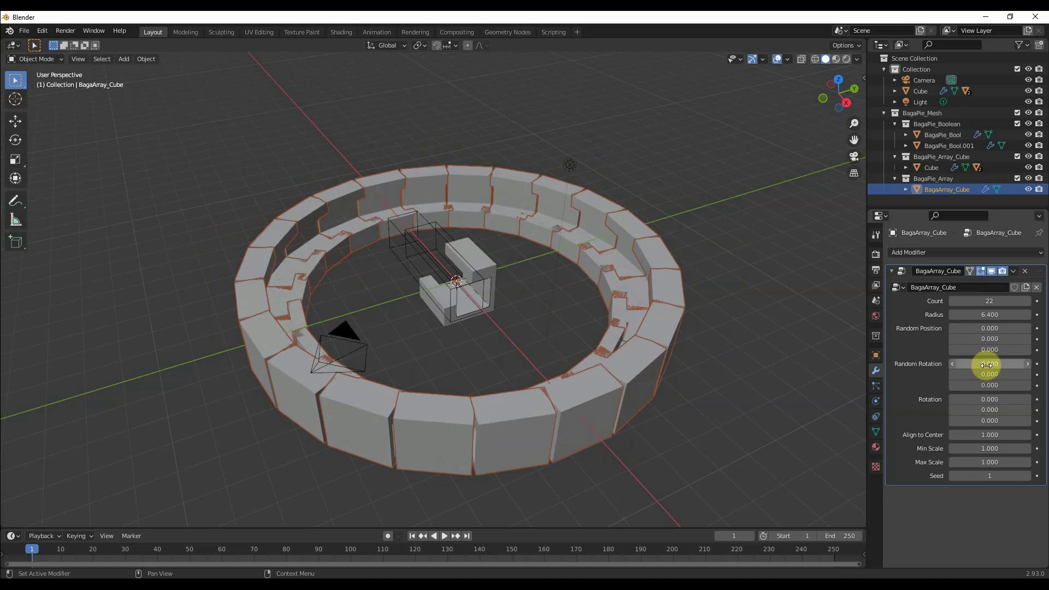
pyautogui.moveTo(985, 365)
pyautogui.mouseDown()
pyautogui.moveTo(1028, 365)
pyautogui.moveTo(990, 365)
pyautogui.mouseUp()
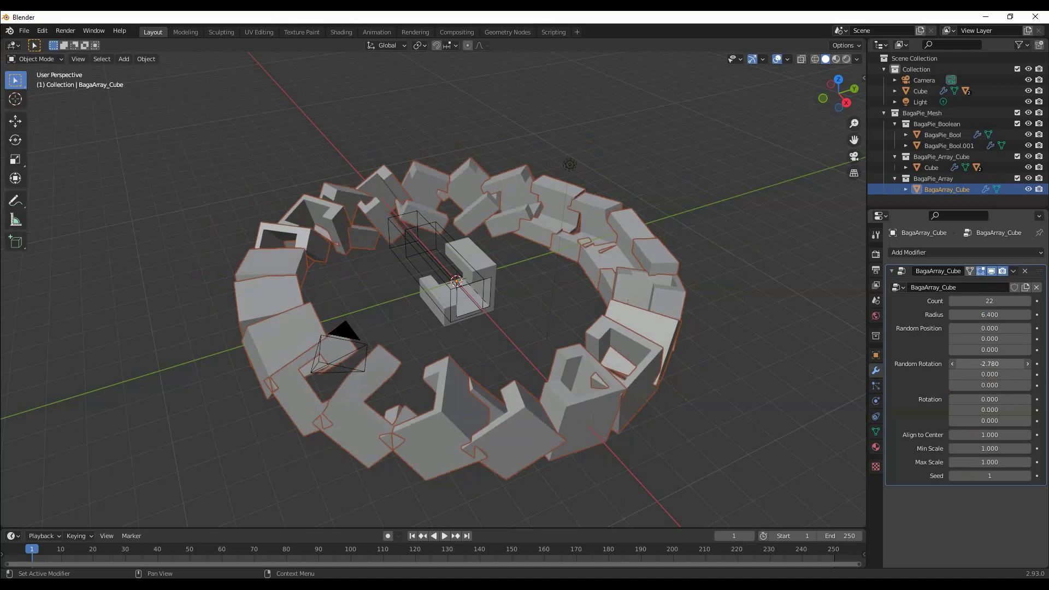
pyautogui.rightClick(988, 364)
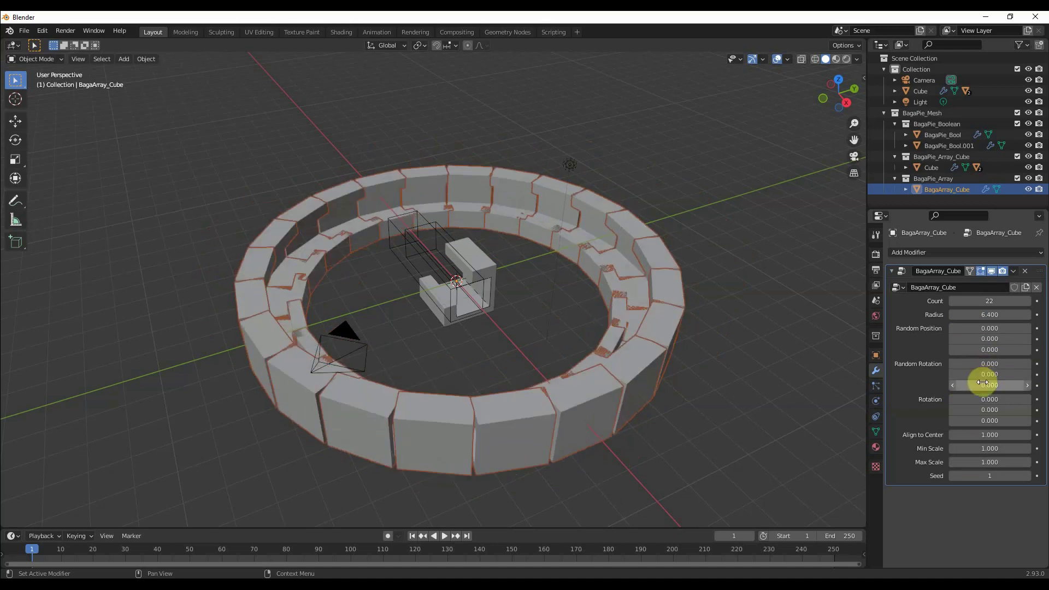
# Set the array modifier's first rotation value to 5.760 and keyframe the rotation at frame 1
pyautogui.moveTo(989, 399); pyautogui.dragTo(1016, 400)
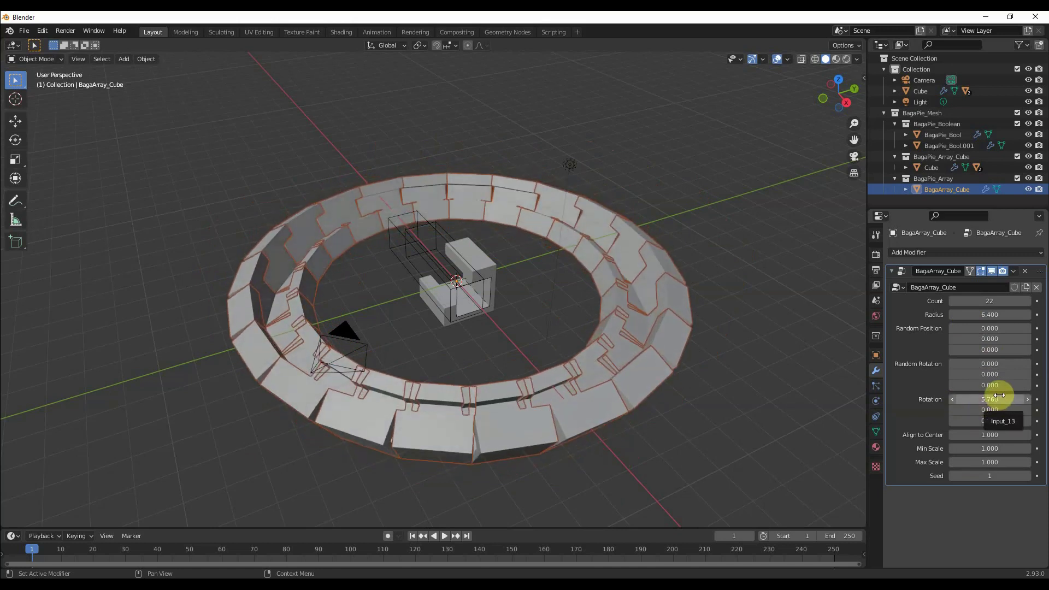
pyautogui.press('i')
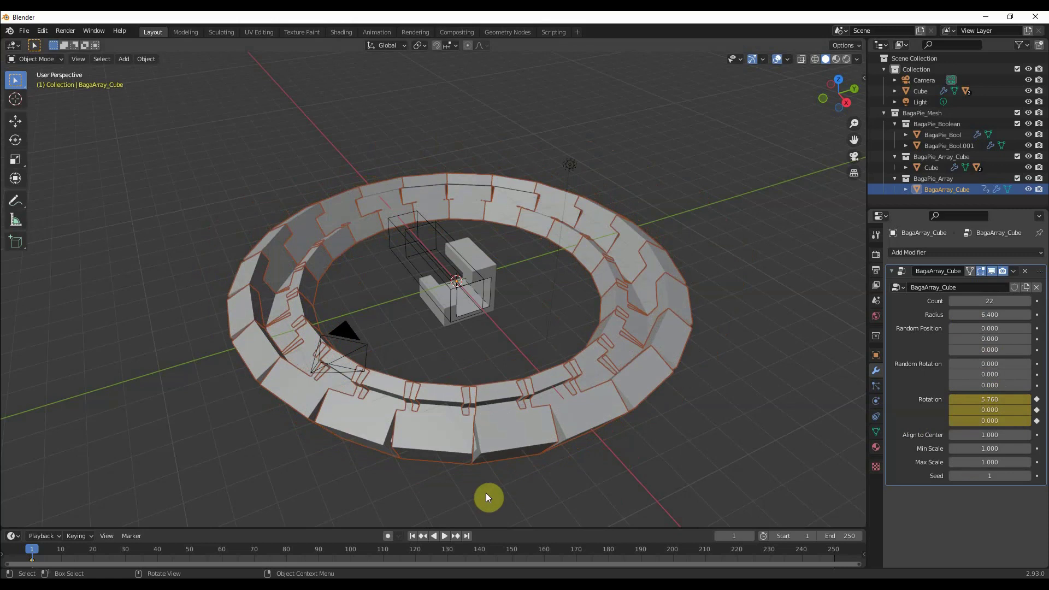
# Keyframe the array's first rotation value at -3.800 on frame 100 and preview the animation from the start
pyautogui.moveTo(497, 528); pyautogui.dragTo(508, 502)
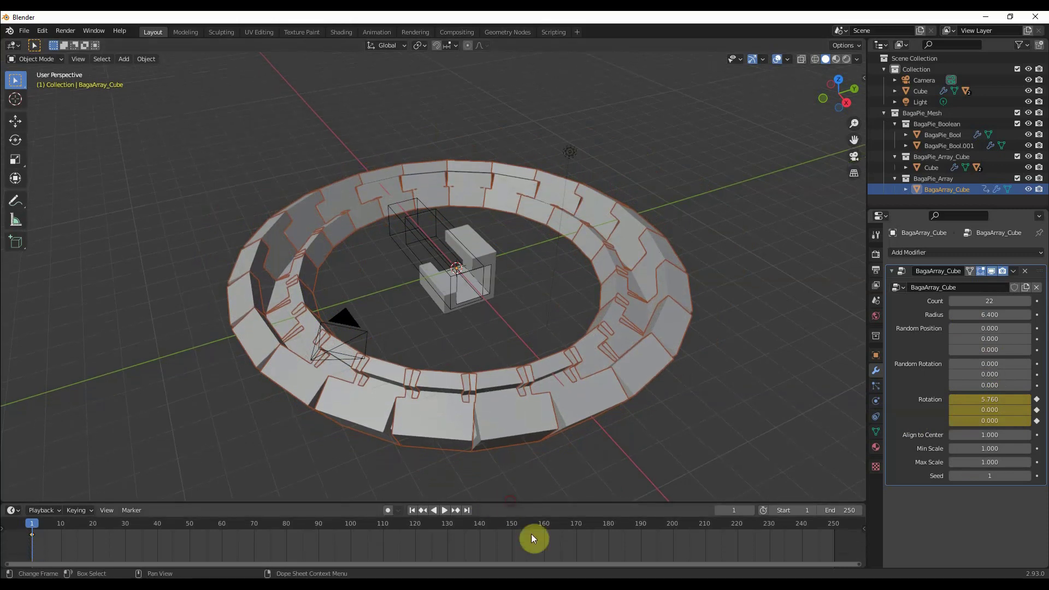
pyautogui.click(834, 524)
pyautogui.moveTo(321, 528); pyautogui.dragTo(350, 527)
pyautogui.moveTo(1005, 399); pyautogui.dragTo(476, 378)
pyautogui.press('i')
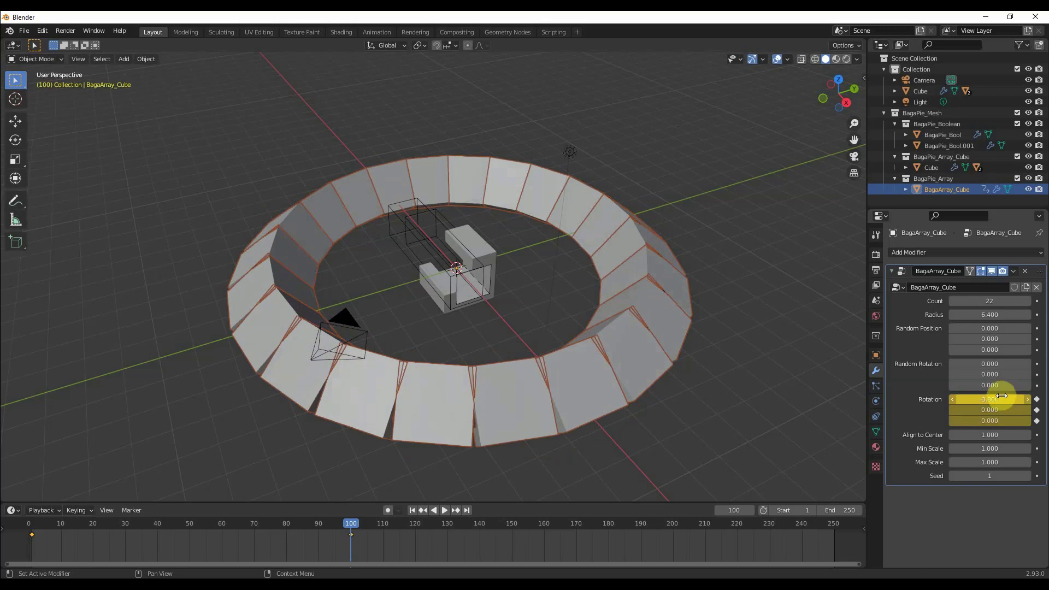
pyautogui.moveTo(34, 524); pyautogui.dragTo(354, 530)
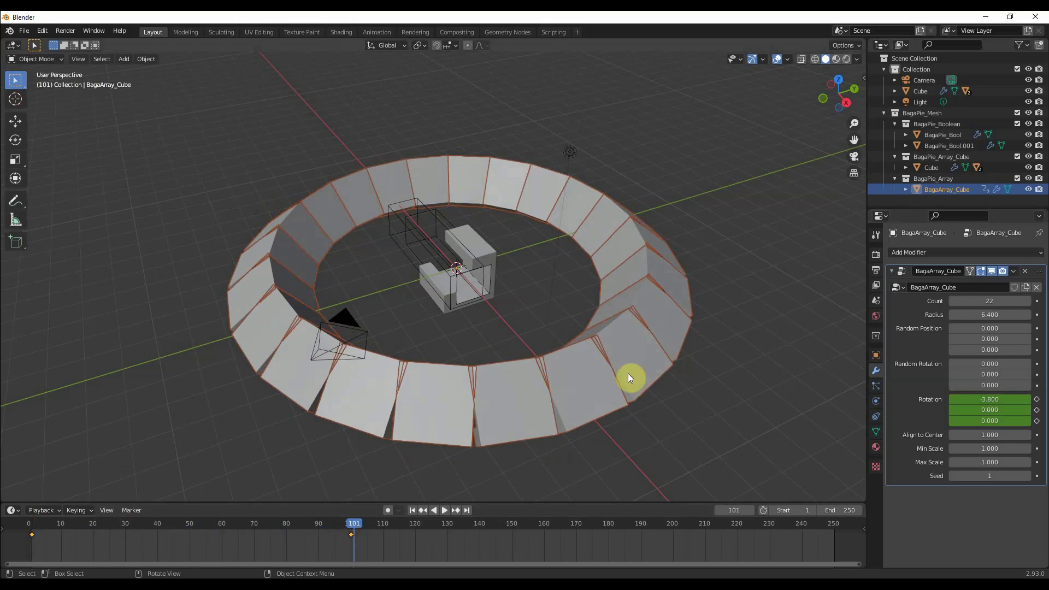
pyautogui.click(34, 526)
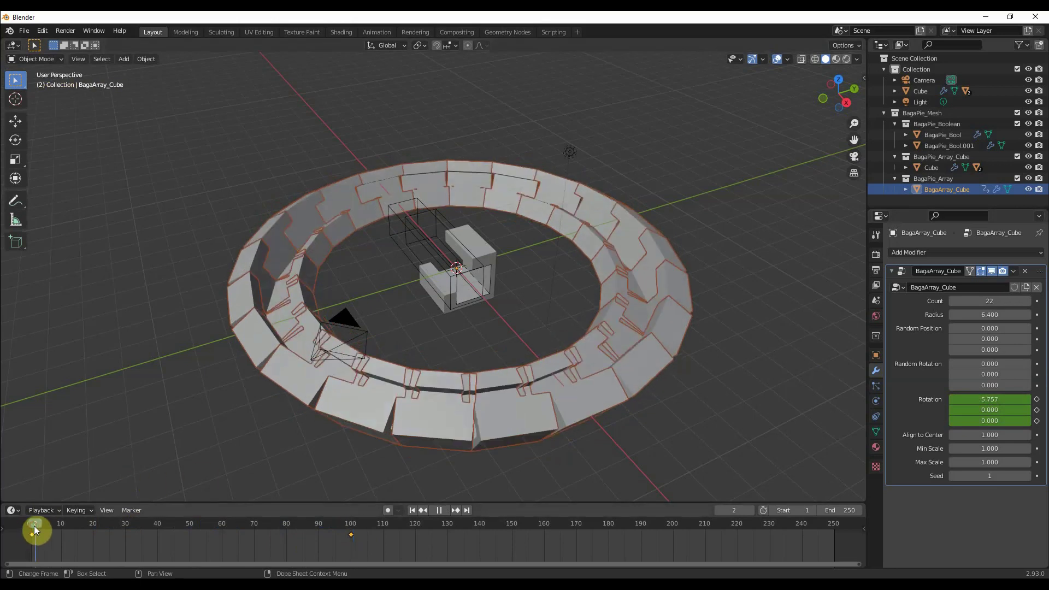
# Add a plane mesh at the world origin and scale it up by about 10.13
pyautogui.scroll(-5, 614, 324)
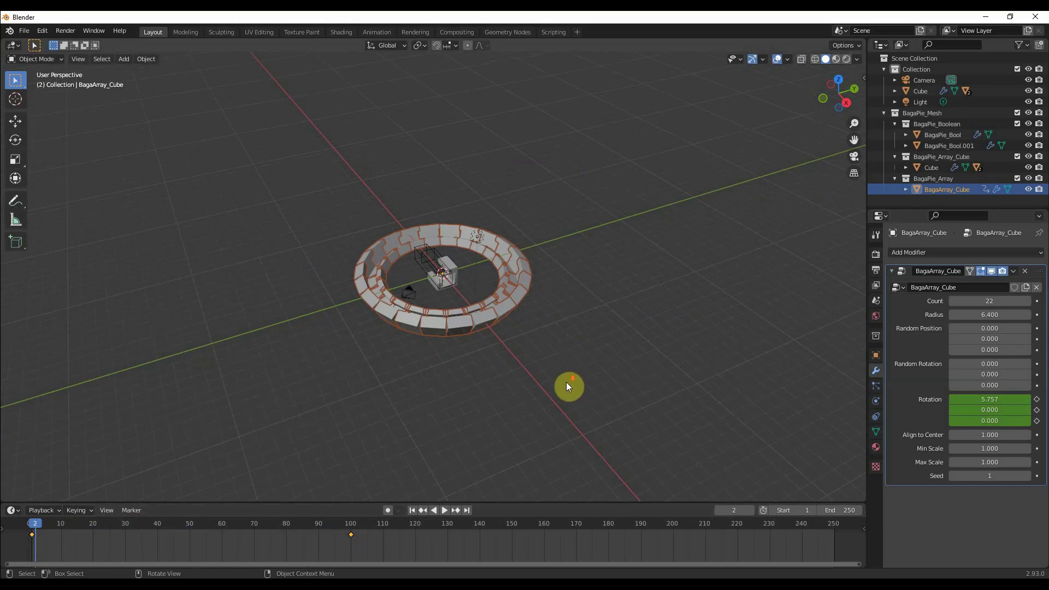
pyautogui.scroll(-2, 566, 384)
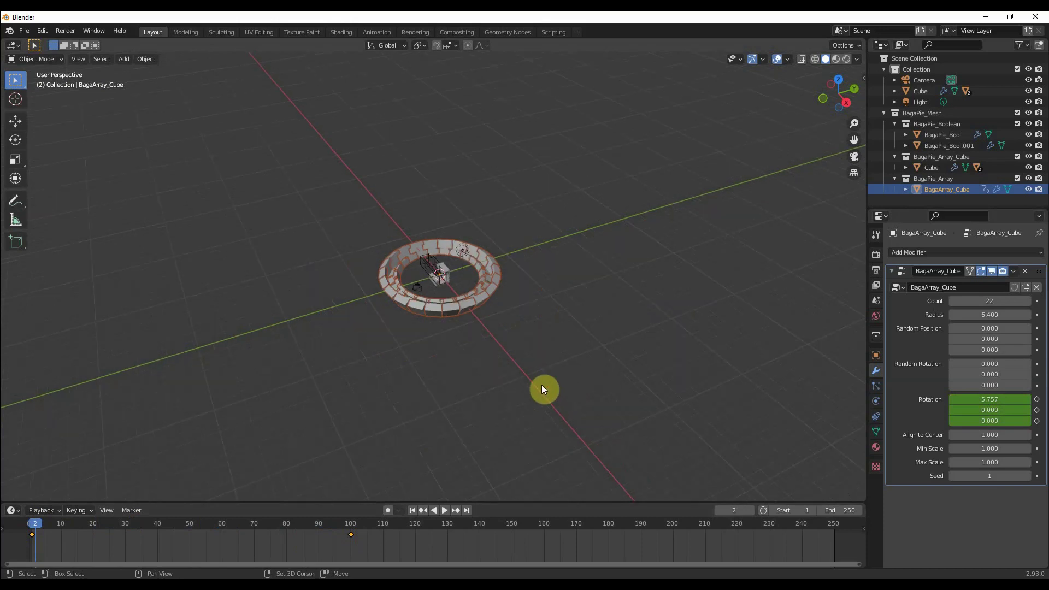
pyautogui.hotkey('shift', 'a')
pyautogui.moveTo(503, 355)
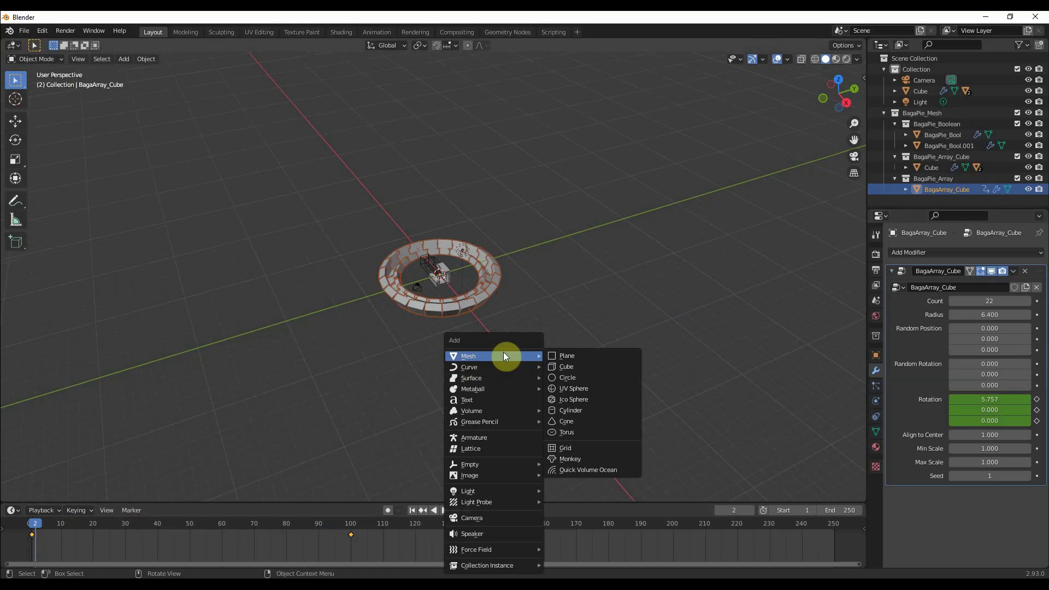
pyautogui.click(566, 355)
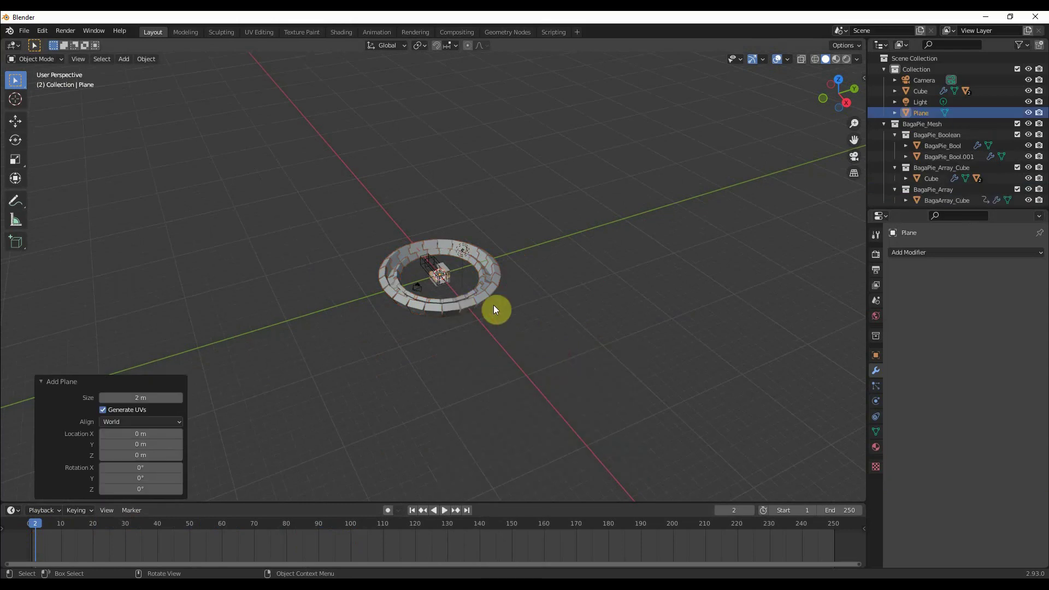
pyautogui.press('s')
pyautogui.click(84, 427)
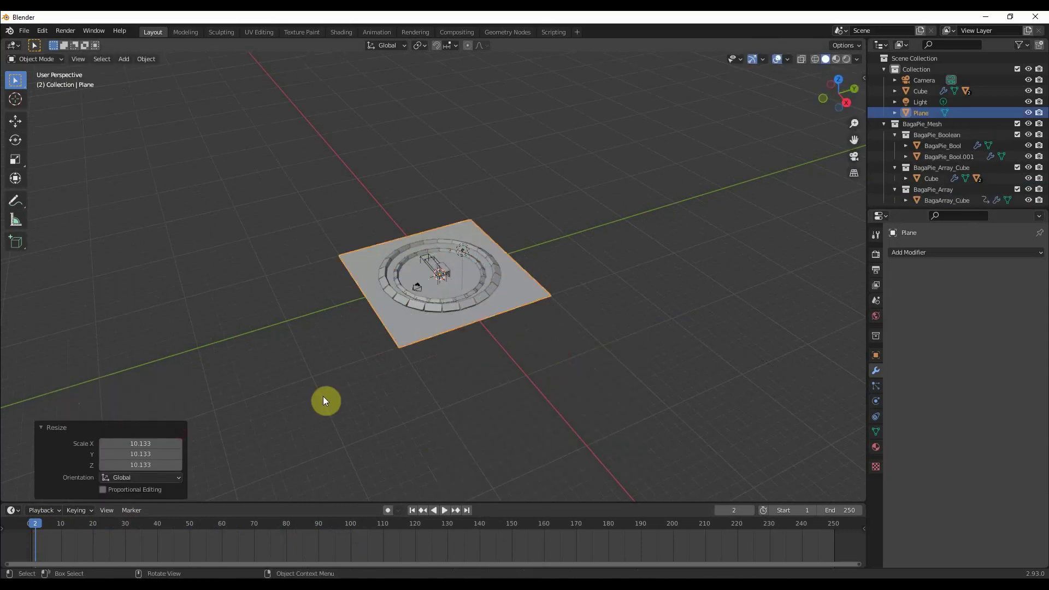
# In top view, move the plane along positive X until it lies clear beside the ring array
pyautogui.press('KP_7')
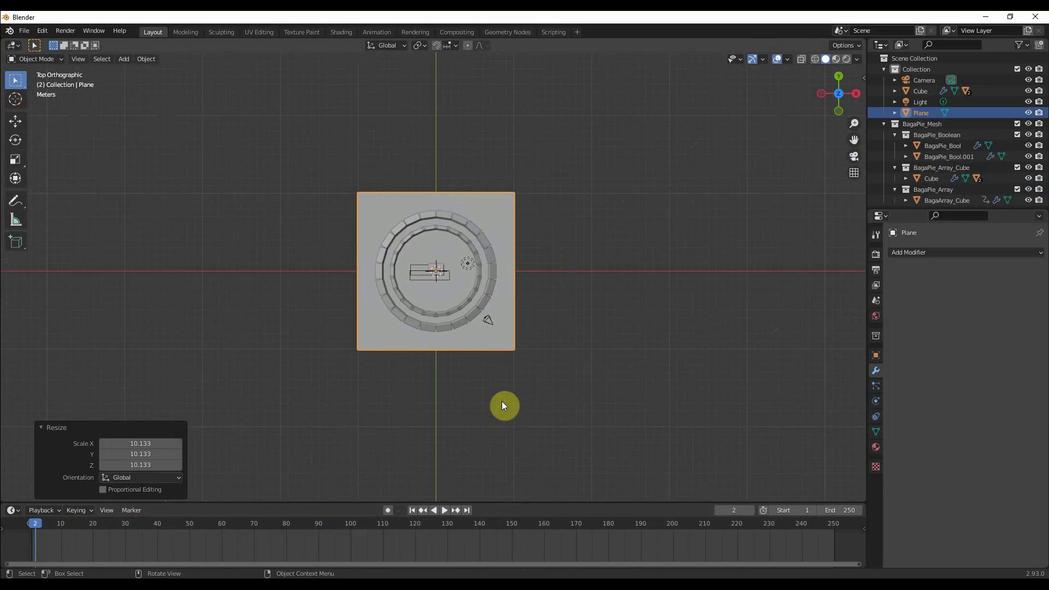
pyautogui.press('g')
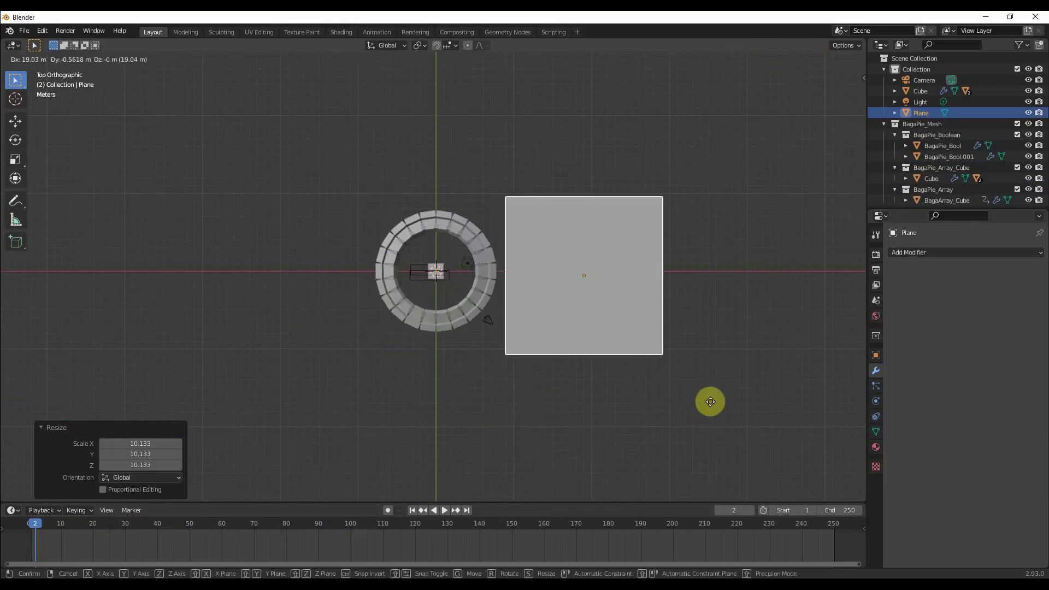
pyautogui.click(710, 393)
# Subdivide the whole plane five times with one cut each in Edit Mode, then return to Object Mode and a perspective view
pyautogui.press('Tab')
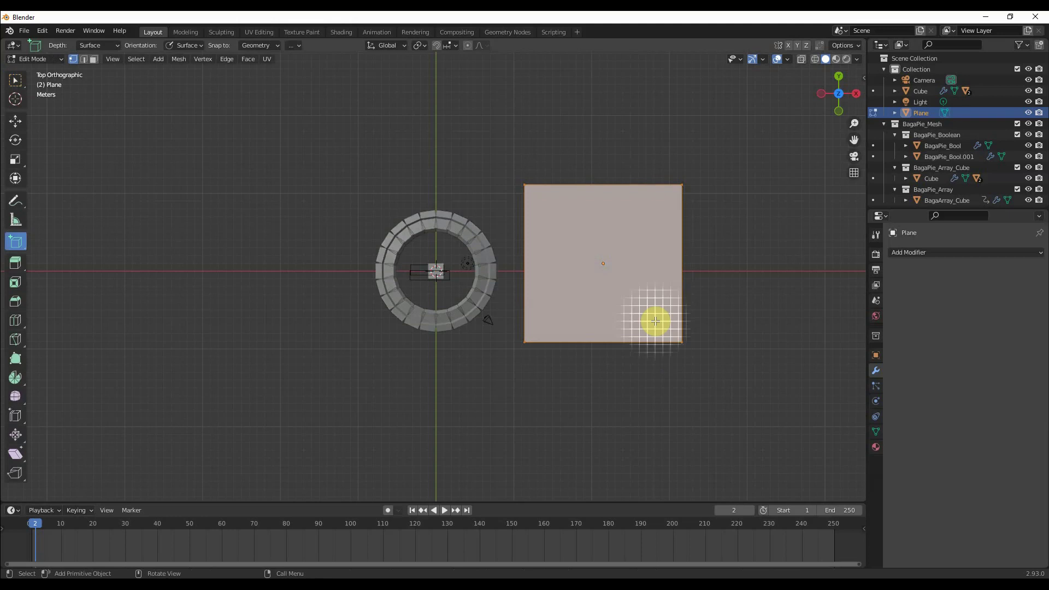
pyautogui.rightClick(629, 269)
pyautogui.click(629, 268)
pyautogui.rightClick(629, 265)
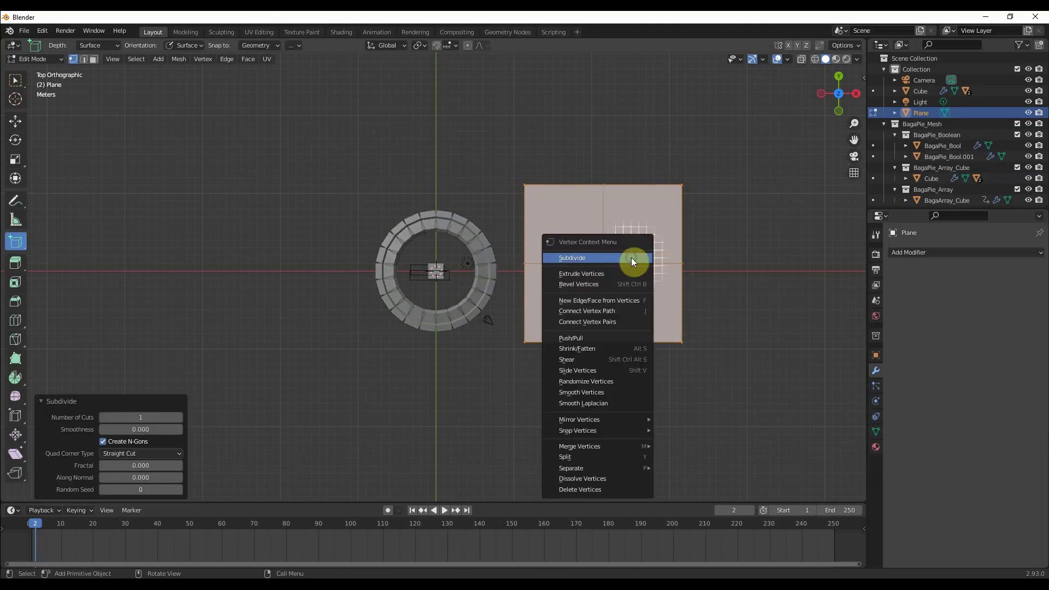
pyautogui.click(631, 257)
pyautogui.rightClick(631, 257)
pyautogui.click(631, 257)
pyautogui.rightClick(631, 258)
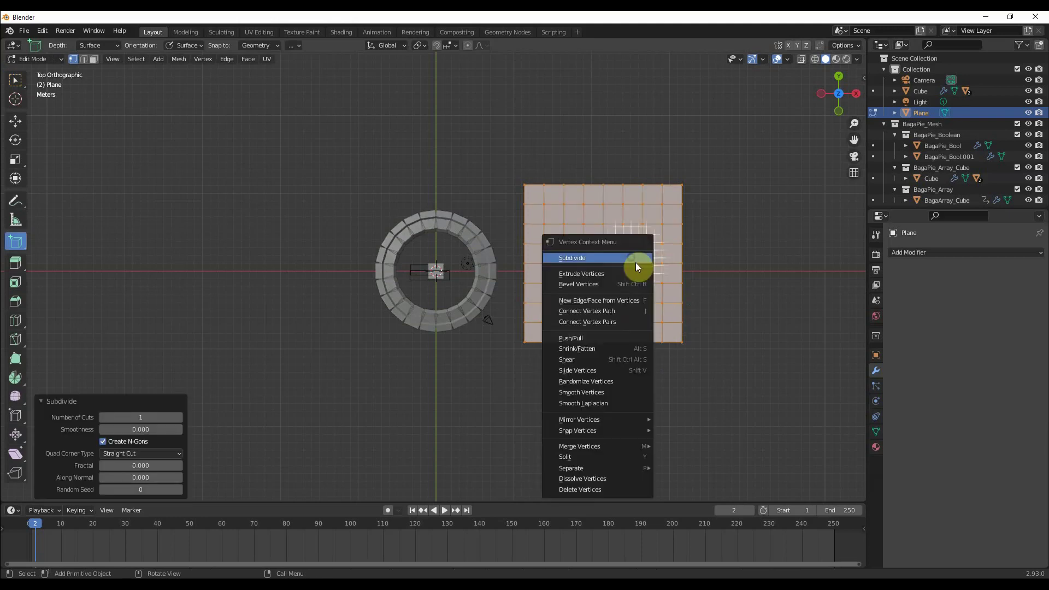
pyautogui.click(635, 263)
pyautogui.rightClick(607, 248)
pyautogui.click(608, 251)
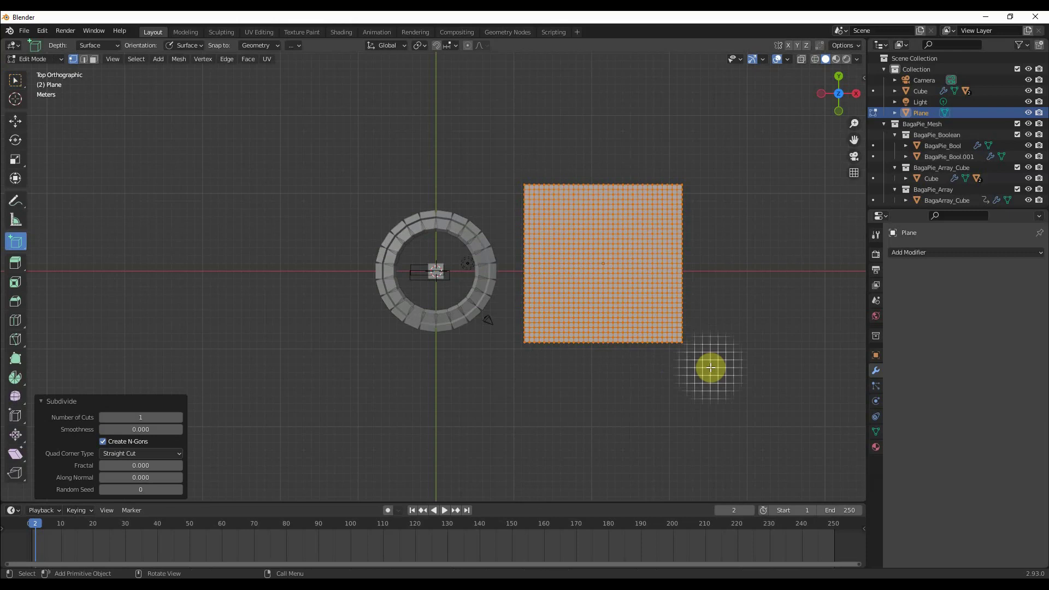
pyautogui.press('Tab')
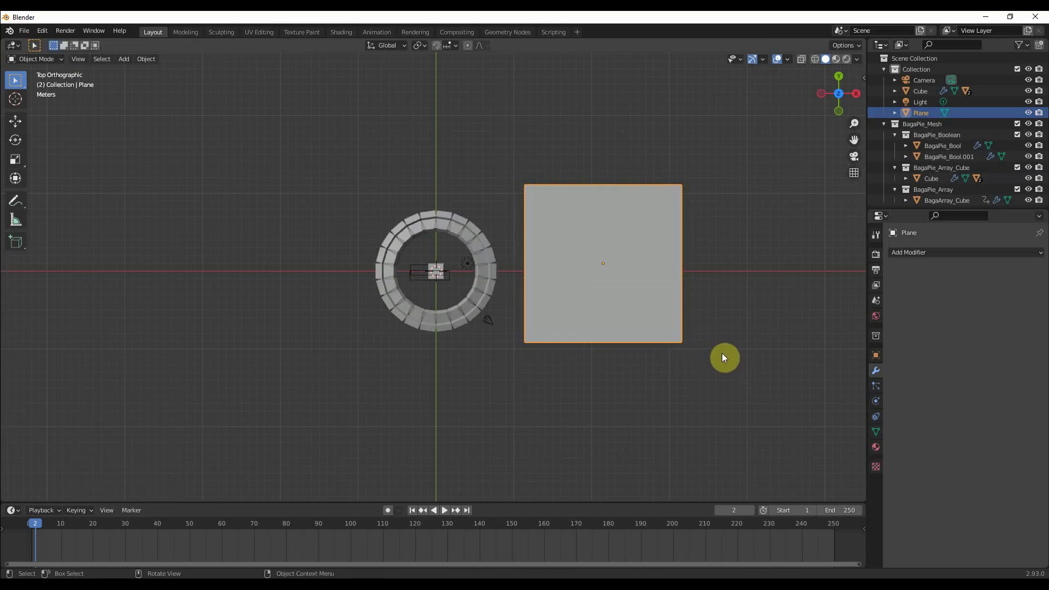
pyautogui.moveTo(722, 358); pyautogui.dragTo(627, 288, button='middle')
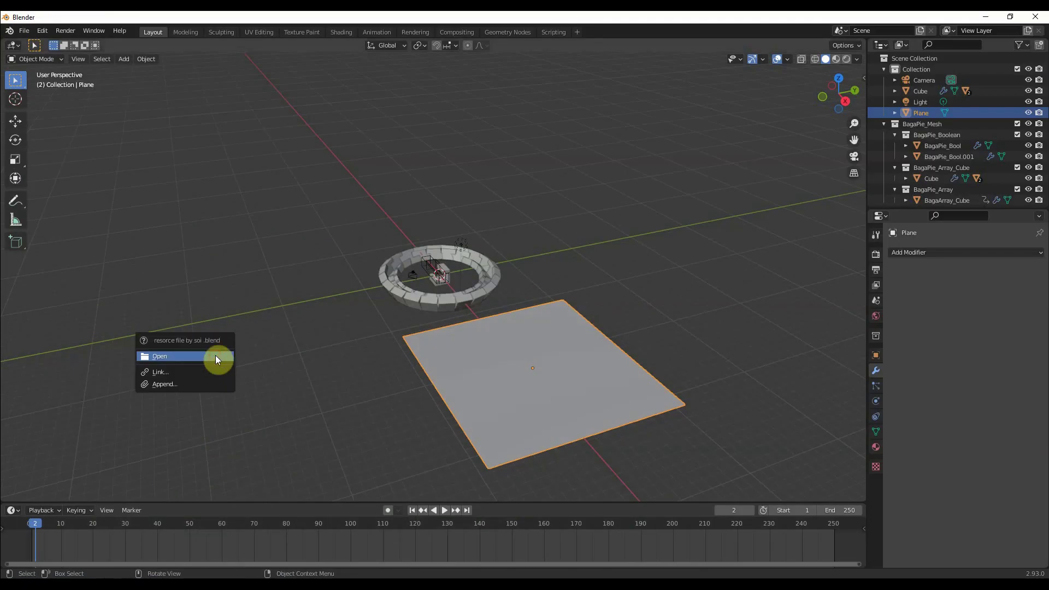
# Append the Collection.001 collection of rocks and plants from the file "resorce file by soi .blend"
pyautogui.click(174, 384)
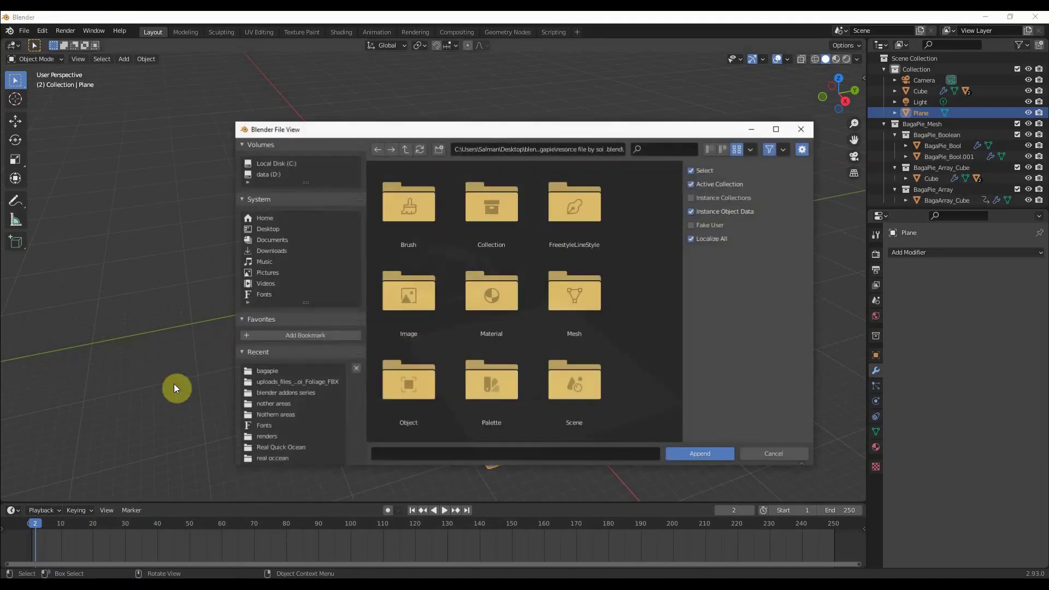
pyautogui.scroll(-1, 592, 339)
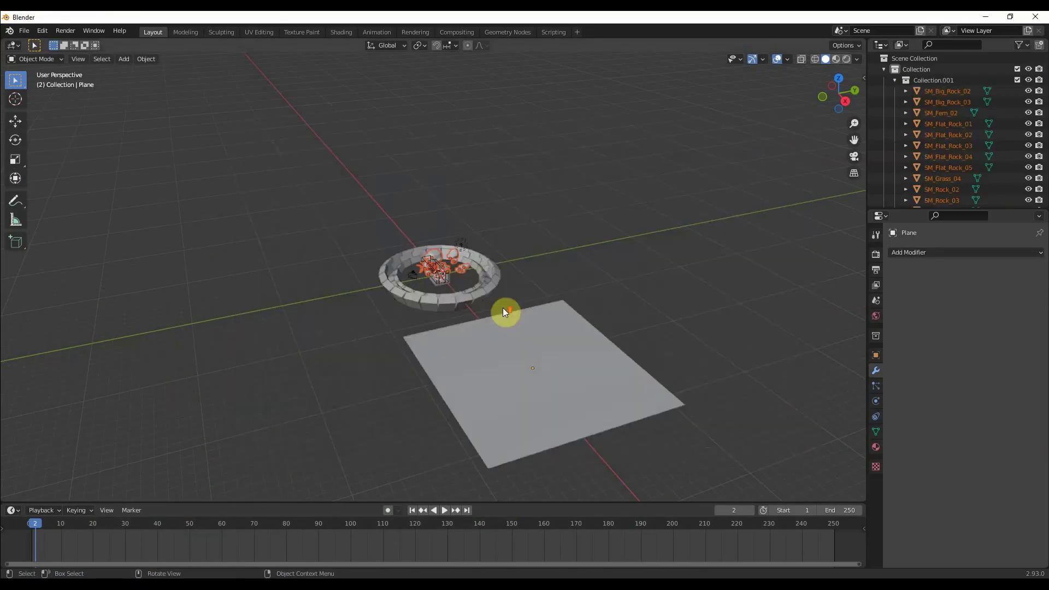
pyautogui.scroll(3, 496, 309)
pyautogui.scroll(-4, 502, 334)
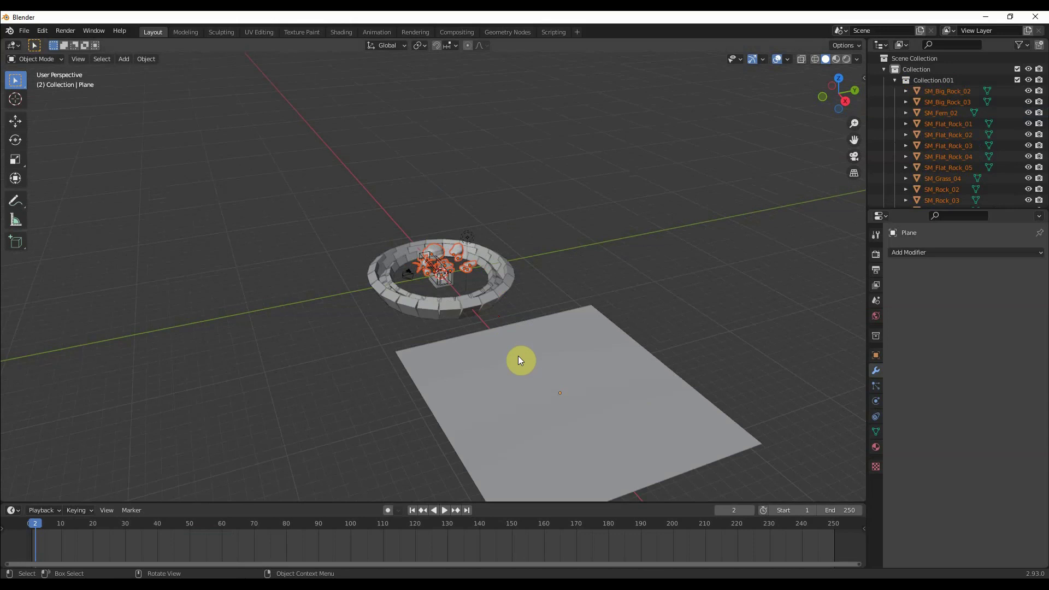
# In top view, move the appended rocks and plants along positive X beyond the plane's far edge, and return to a perspective view
pyautogui.press('KP_7')
pyautogui.press('g')
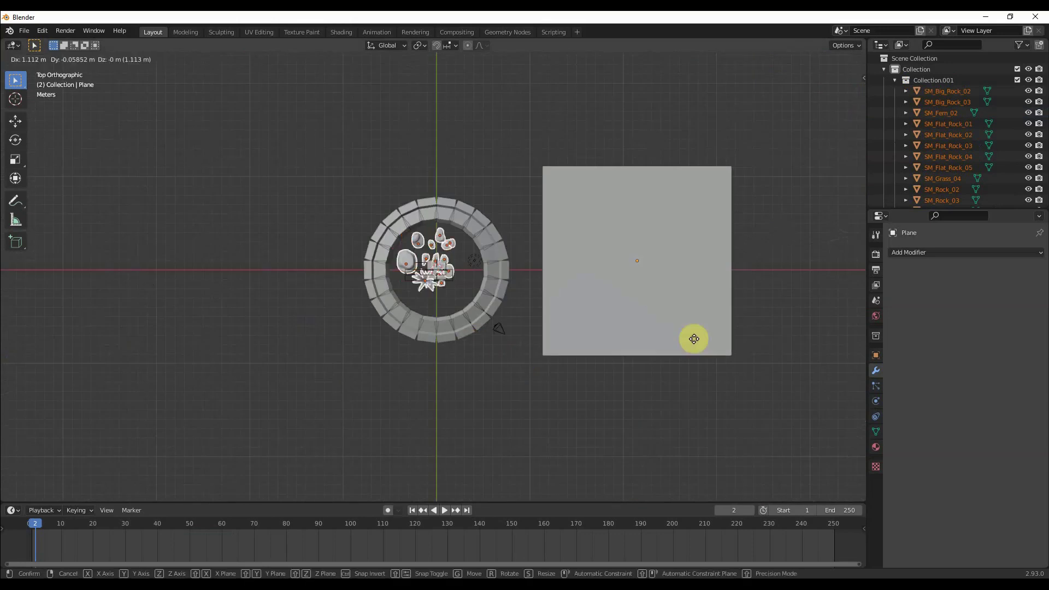
pyautogui.click(839, 336)
pyautogui.moveTo(825, 388); pyautogui.dragTo(599, 438, button='middle')
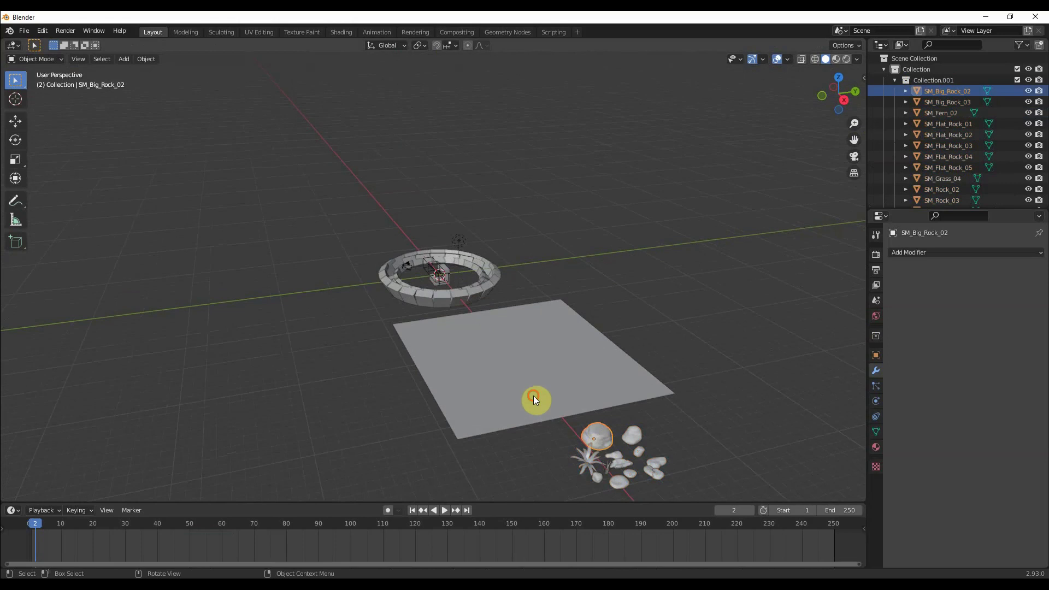
# Scatter SM_Big_Rock_02 over the plane with the BagaPie Scatter tool, keeping the plane as the active object
pyautogui.click(533, 395)
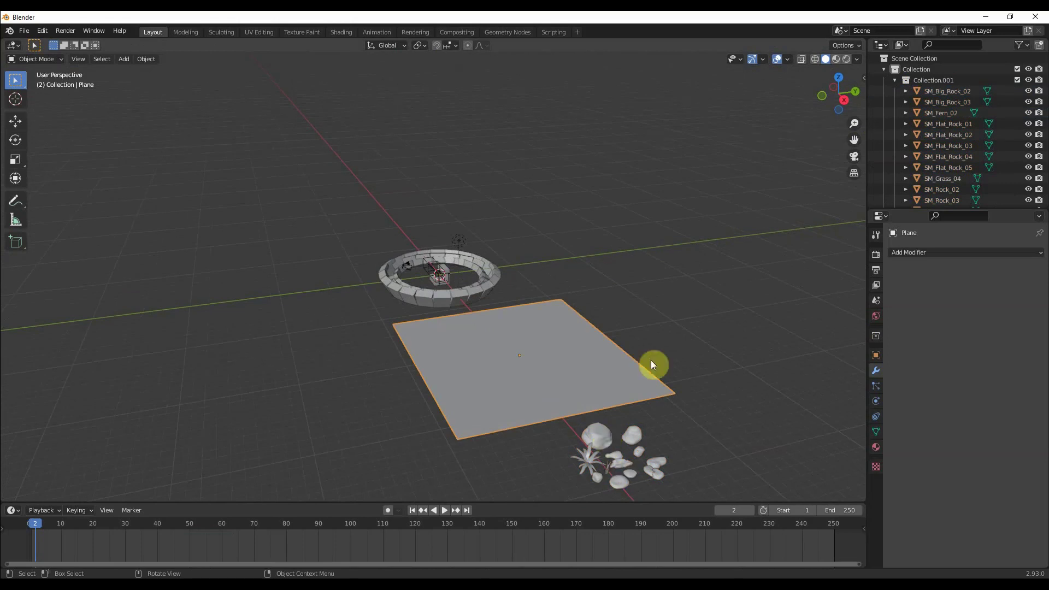
pyautogui.click(595, 434)
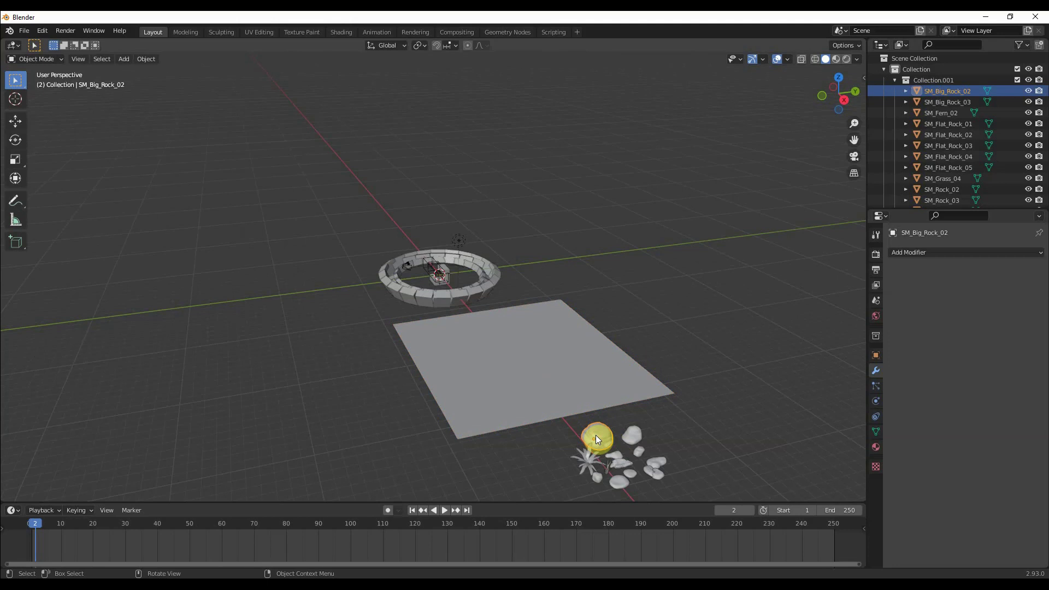
pyautogui.keyDown('shift'); pyautogui.click(613, 378); pyautogui.keyUp('shift')
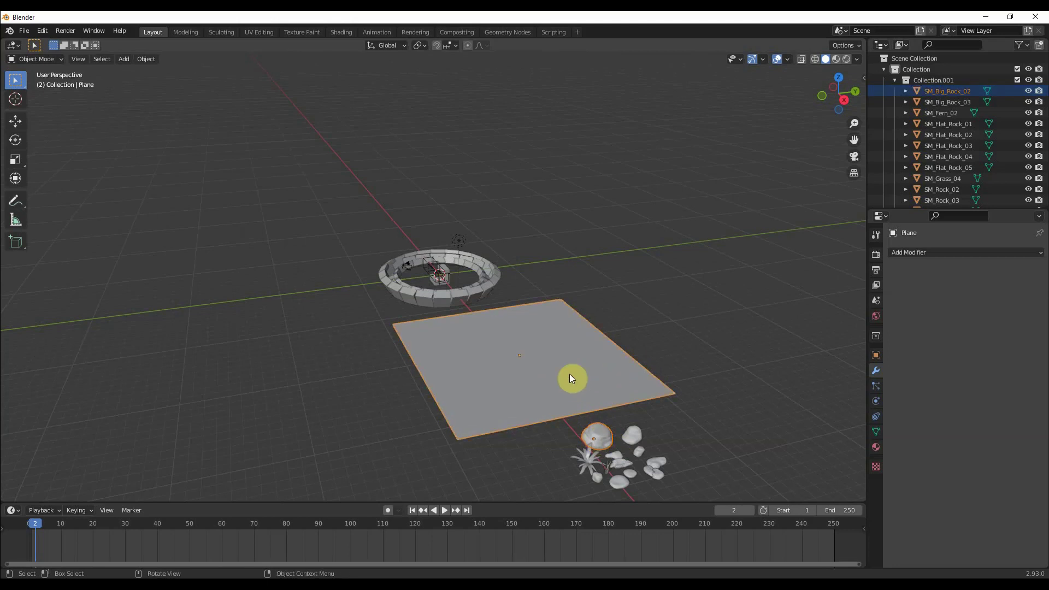
pyautogui.press('j')
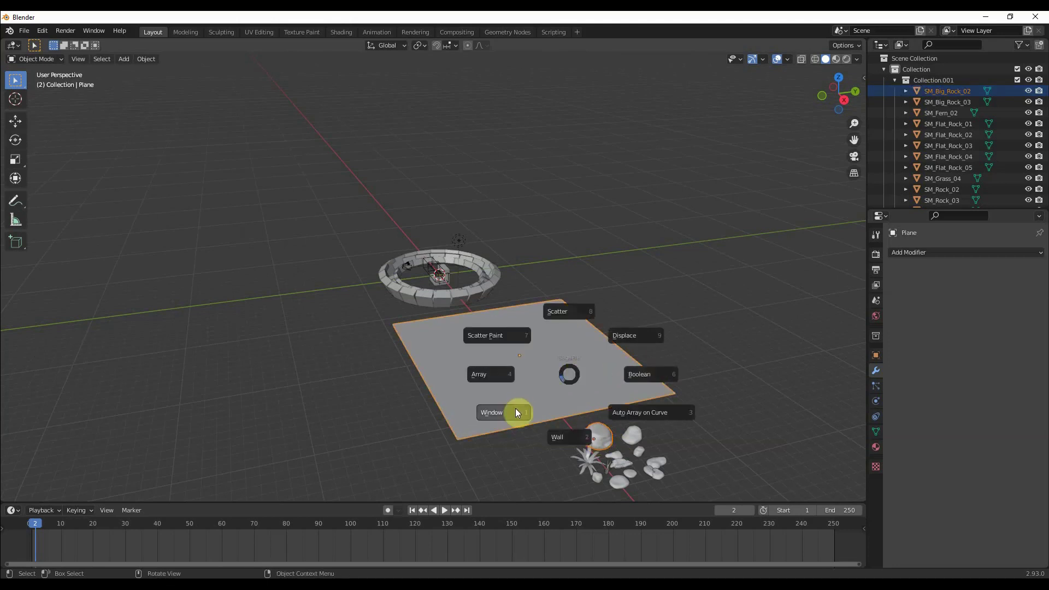
pyautogui.click(559, 313)
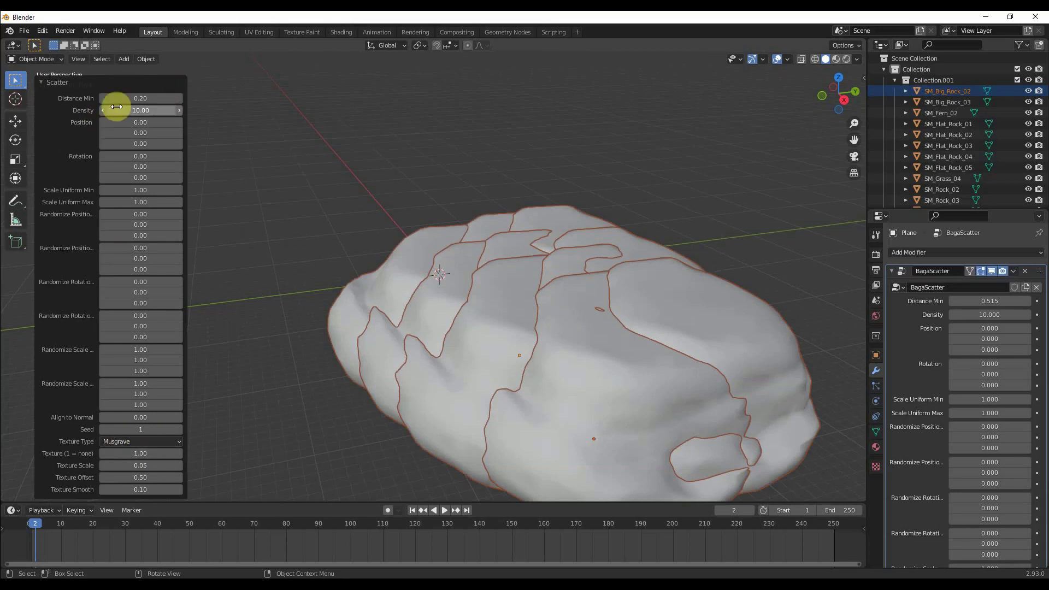
# Set the scatter's minimum distance to 0.26, density to 6.58, minimum uniform scale to 0.00 and maximum uniform scale to 0.13
pyautogui.moveTo(141, 99)
pyautogui.mouseDown()
pyautogui.moveTo(181, 100)
pyautogui.moveTo(135, 99)
pyautogui.moveTo(154, 99)
pyautogui.moveTo(143, 99)
pyautogui.moveTo(146, 117)
pyautogui.moveTo(127, 110)
pyautogui.mouseUp()
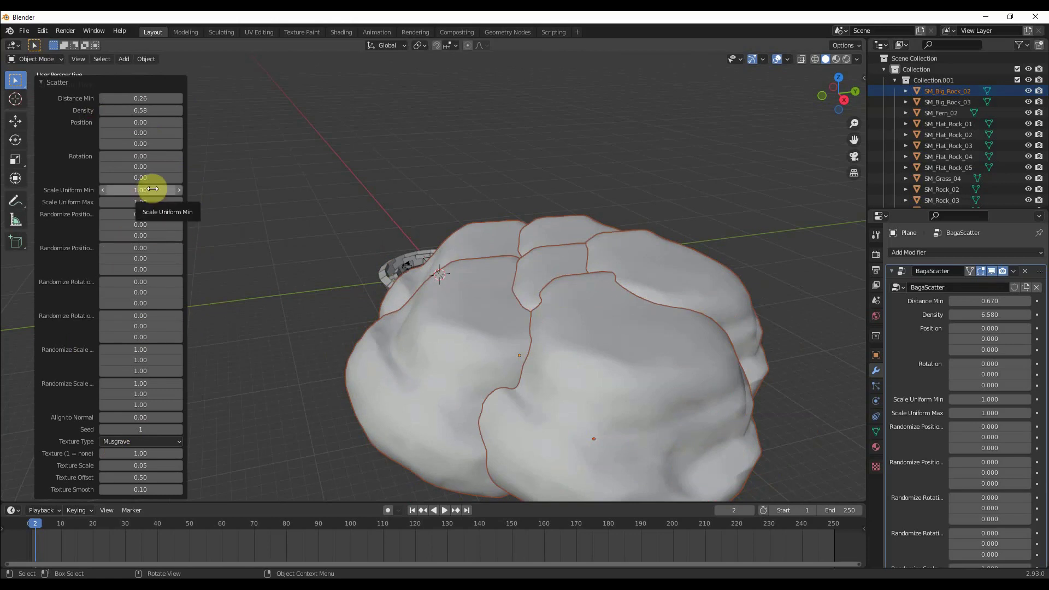
pyautogui.moveTo(151, 188); pyautogui.dragTo(96, 188)
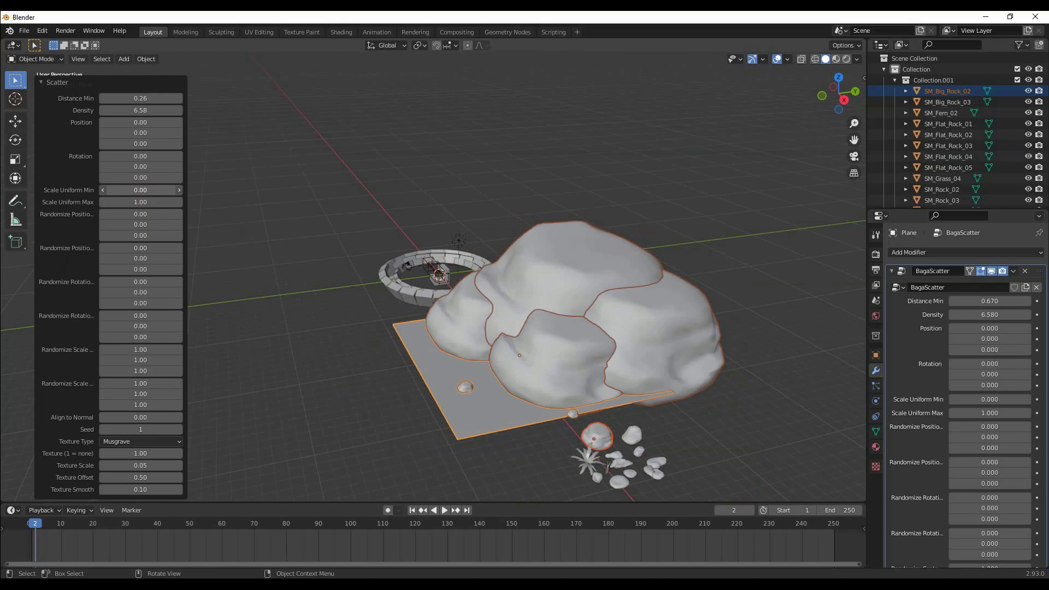
pyautogui.moveTo(162, 200)
pyautogui.mouseDown()
pyautogui.moveTo(229, 200)
pyautogui.moveTo(145, 200)
pyautogui.mouseUp()
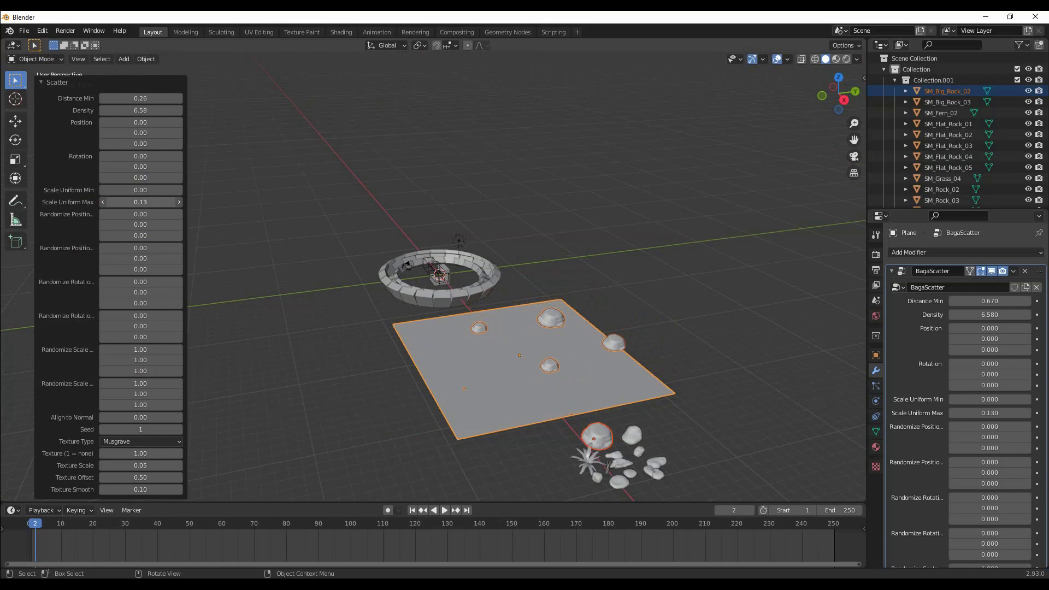
# Set the rock scatter's density to 6.67 and minimum distance to 0.00, and inspect the distribution on the plane
pyautogui.moveTo(451, 333); pyautogui.dragTo(455, 338, button='middle')
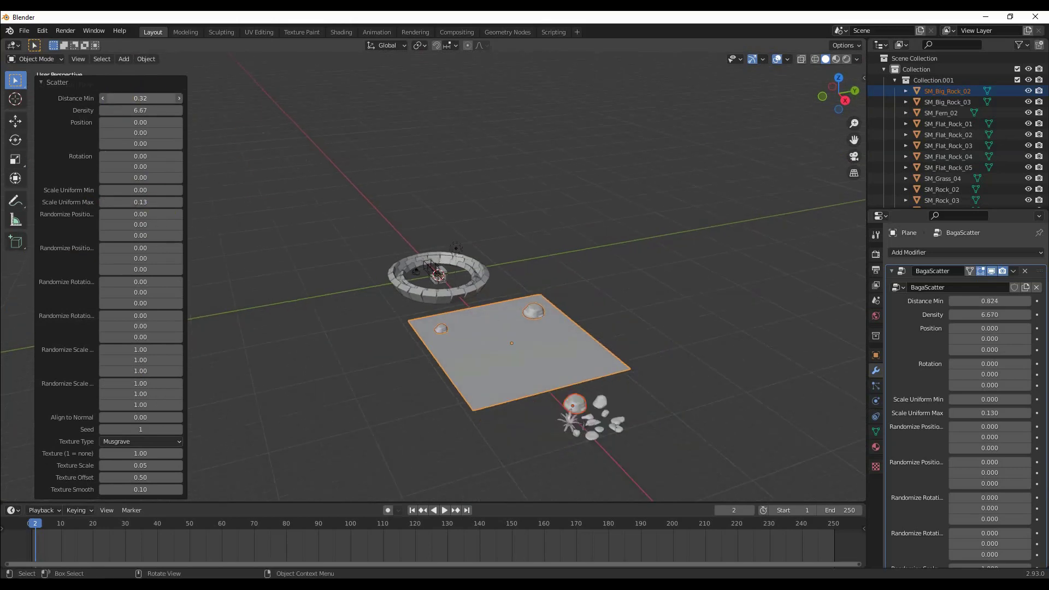
pyautogui.moveTo(141, 98)
pyautogui.mouseDown()
pyautogui.moveTo(109, 98)
pyautogui.moveTo(170, 98)
pyautogui.moveTo(136, 98)
pyautogui.mouseUp()
pyautogui.scroll(-1, 622, 359)
pyautogui.moveTo(622, 358); pyautogui.dragTo(584, 357, button='middle')
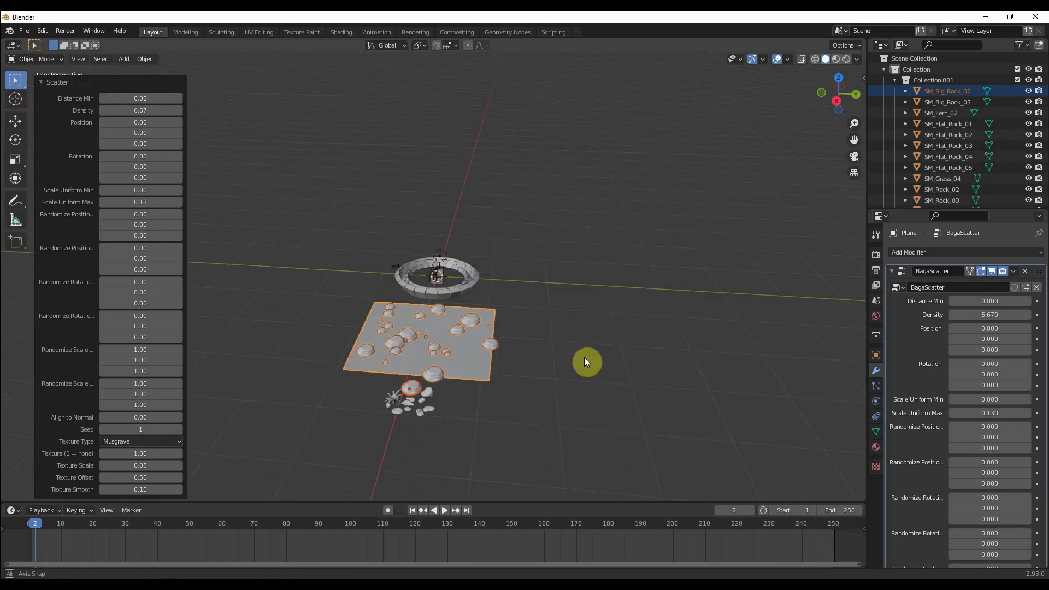
pyautogui.moveTo(483, 352); pyautogui.dragTo(486, 343, button='middle')
pyautogui.scroll(2, 488, 343)
pyautogui.scroll(2, 488, 342)
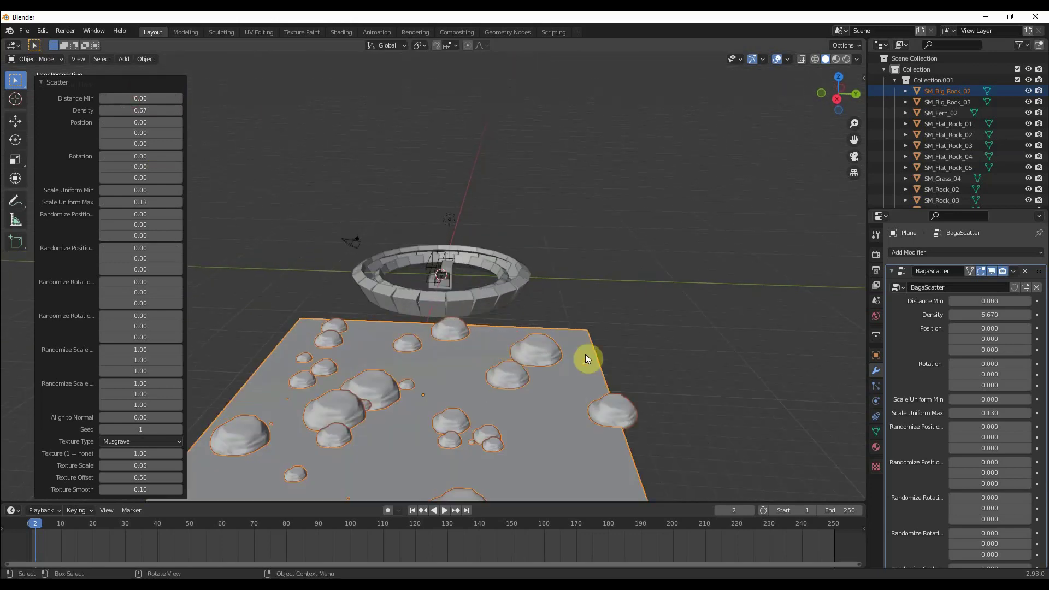
pyautogui.moveTo(585, 353); pyautogui.dragTo(624, 337, button='middle')
pyautogui.scroll(-3, 562, 326)
pyautogui.moveTo(560, 326)
pyautogui.mouseDown(button='middle')
pyautogui.moveTo(595, 376)
pyautogui.moveTo(391, 434)
pyautogui.mouseUp(button='middle')
# Add SM_Flat_Rock_03 to the plane's scatter with the BagaPie Scatter tool, keeping the minimum distance at 0.00
pyautogui.click(439, 451)
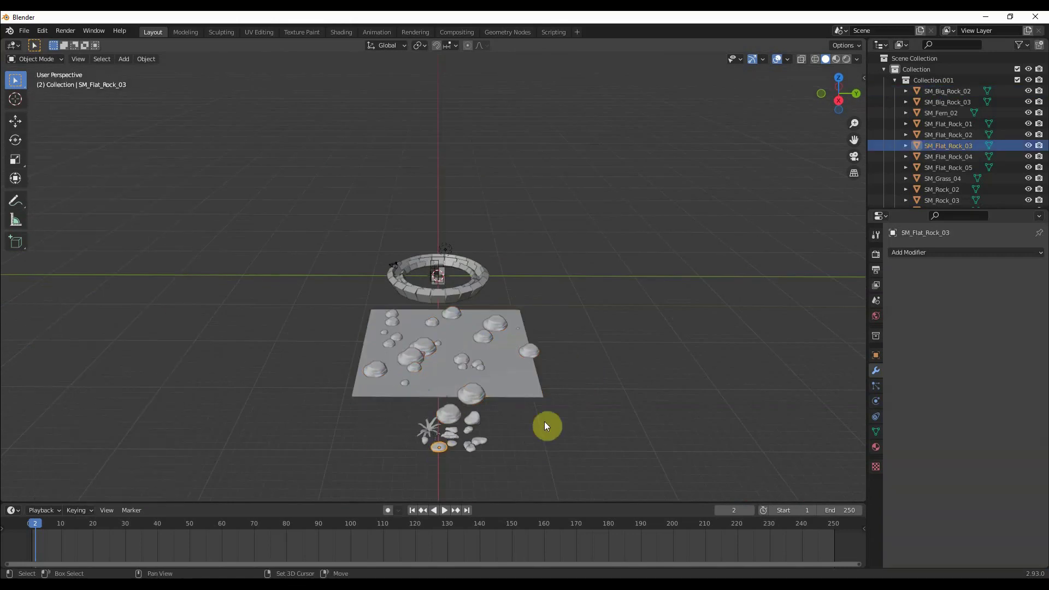
pyautogui.keyDown('shift'); pyautogui.click(533, 386); pyautogui.keyUp('shift')
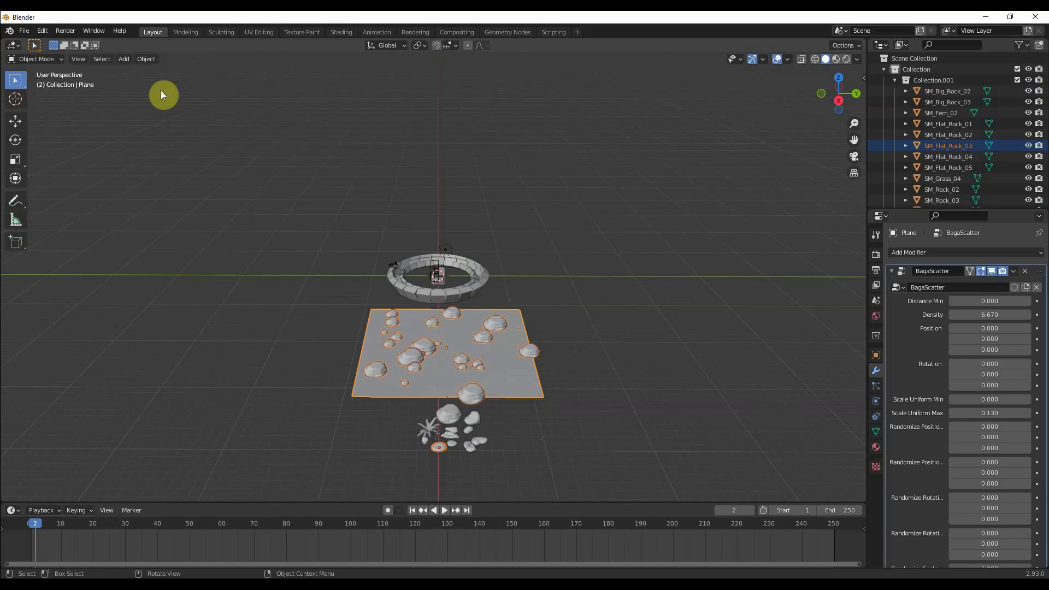
pyautogui.press('j')
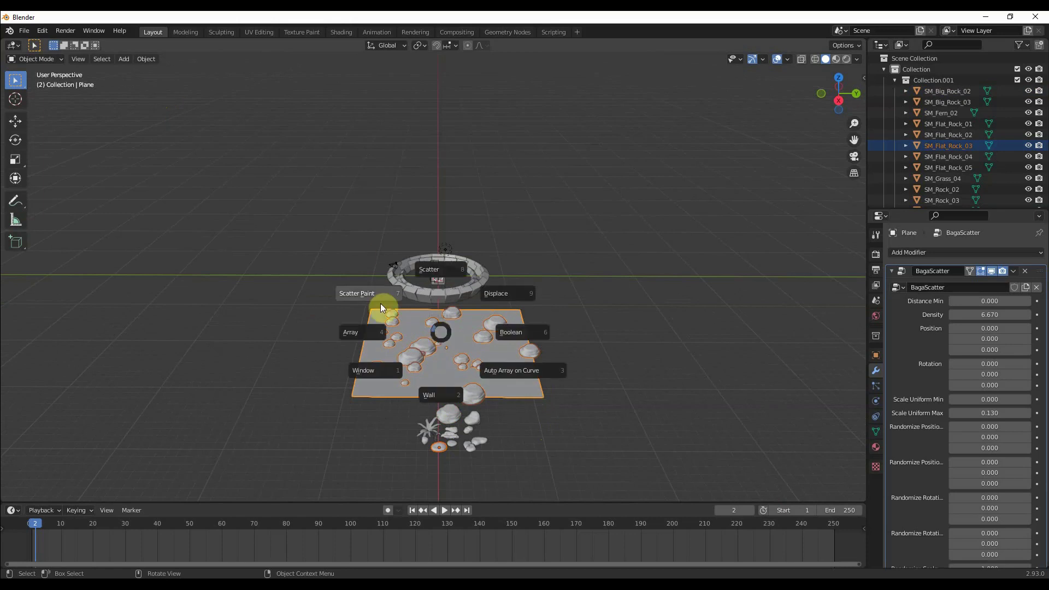
pyautogui.click(433, 266)
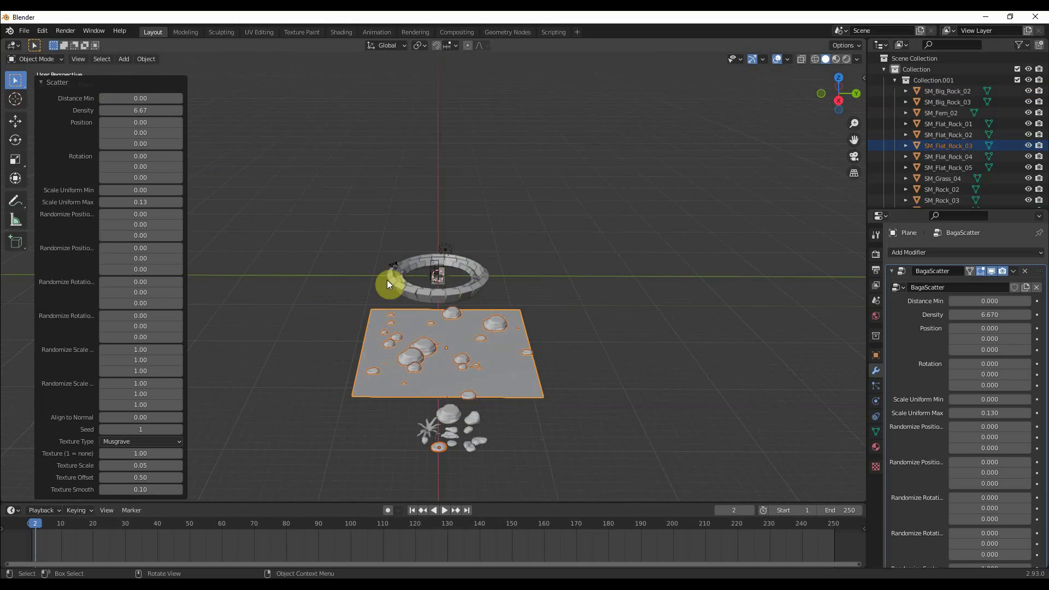
pyautogui.moveTo(140, 101)
pyautogui.mouseDown()
pyautogui.moveTo(170, 100)
pyautogui.moveTo(143, 101)
pyautogui.mouseUp()
# Add SM_Fern_02 to the plane's scatter with the BagaPie Scatter tool, keeping the minimum distance at 0.00
pyautogui.click(435, 436)
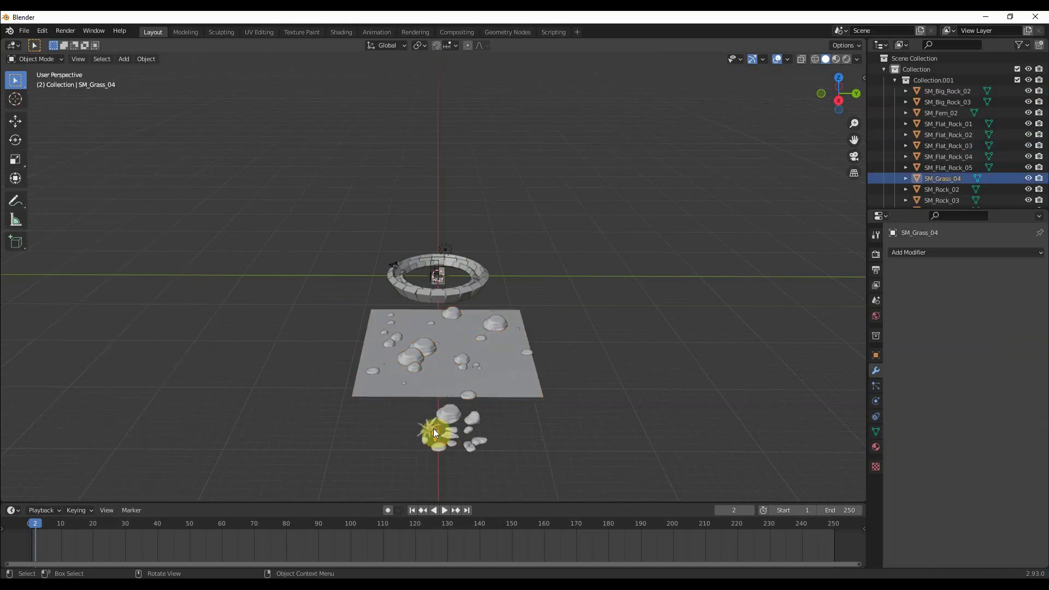
pyautogui.click(431, 425)
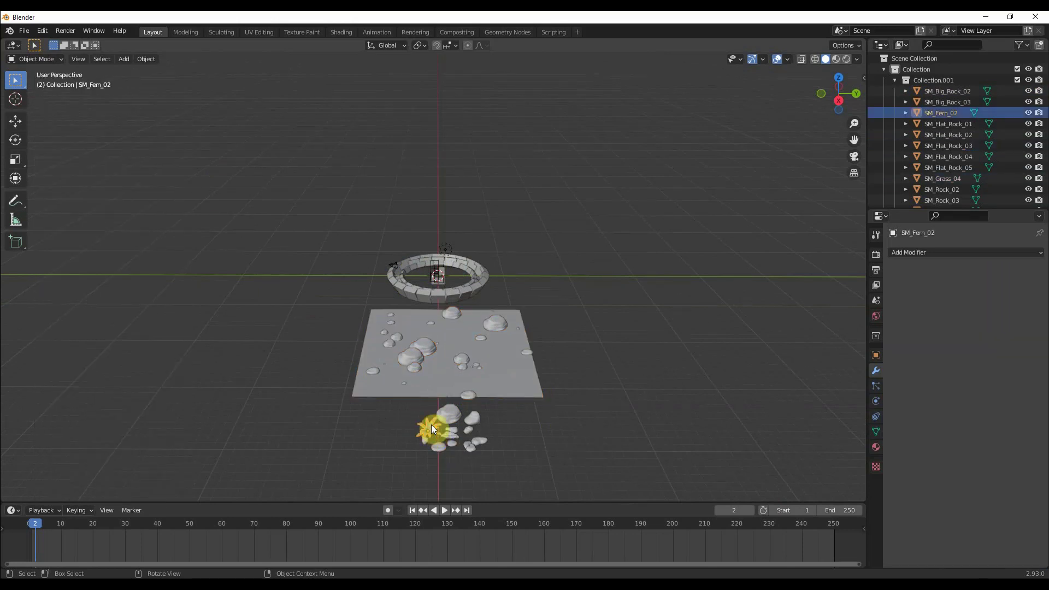
pyautogui.keyDown('shift'); pyautogui.click(532, 391); pyautogui.keyUp('shift')
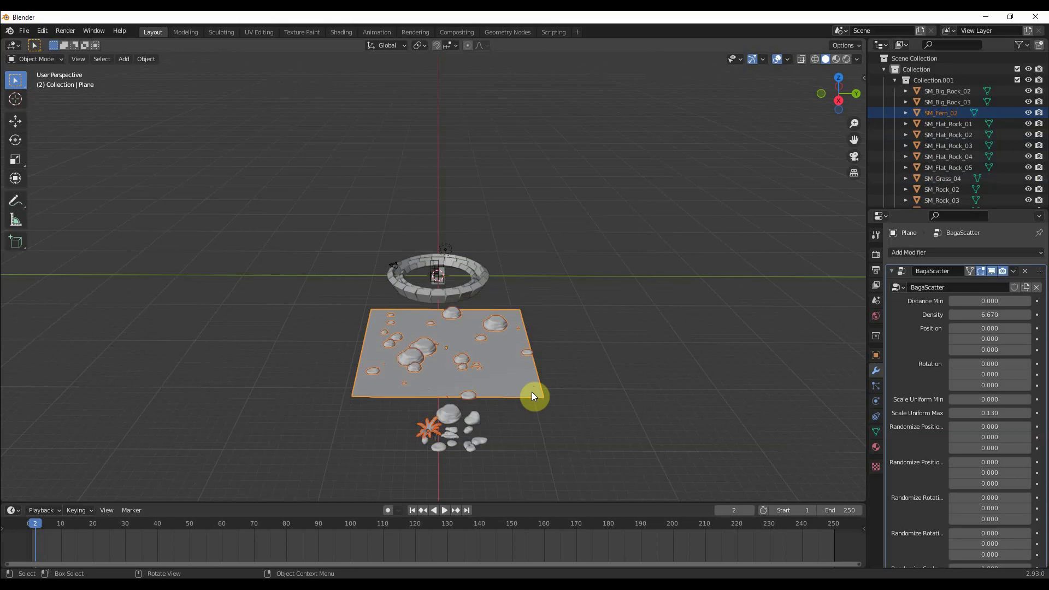
pyautogui.press('j')
pyautogui.click(541, 328)
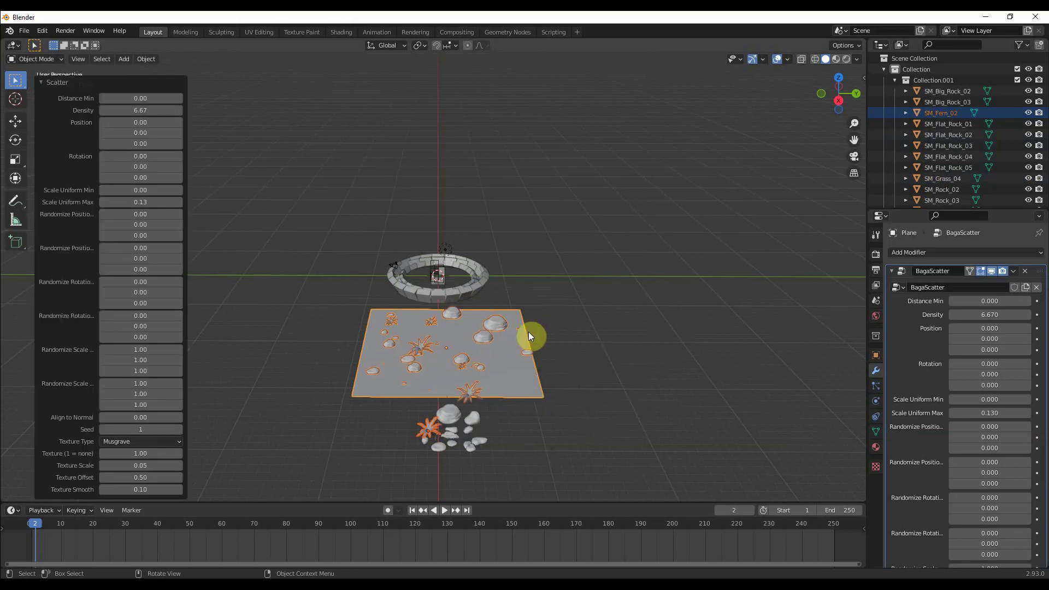
pyautogui.moveTo(140, 99)
pyautogui.mouseDown()
pyautogui.moveTo(178, 99)
pyautogui.moveTo(147, 99)
pyautogui.mouseUp()
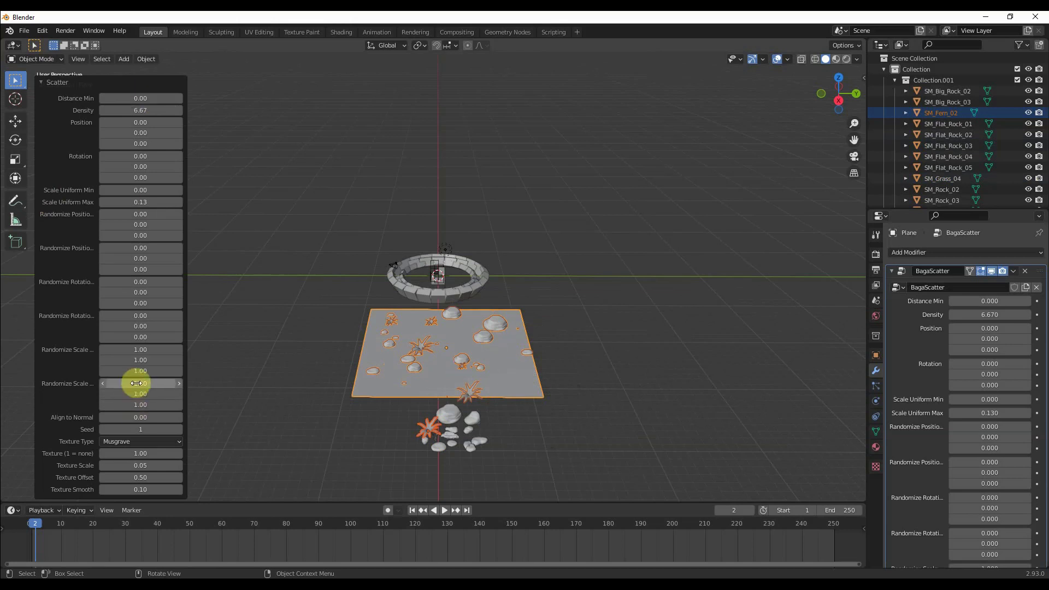
# Try stretching the scattered objects by setting the first value of the second Randomize Scale group to about -12.62
pyautogui.moveTo(136, 383); pyautogui.dragTo(77, 383)
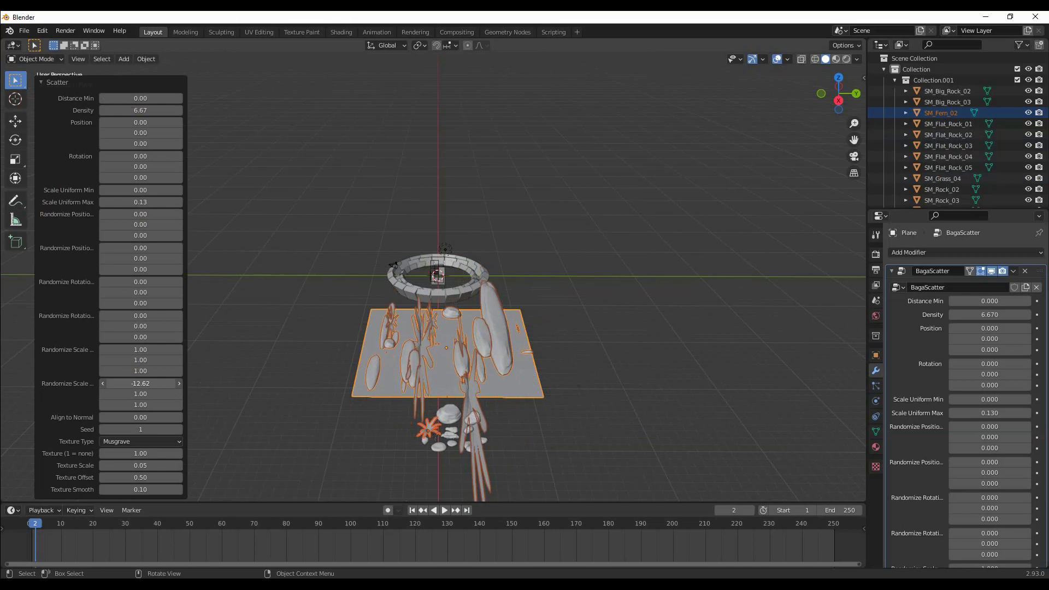
pyautogui.rightClick(138, 384)
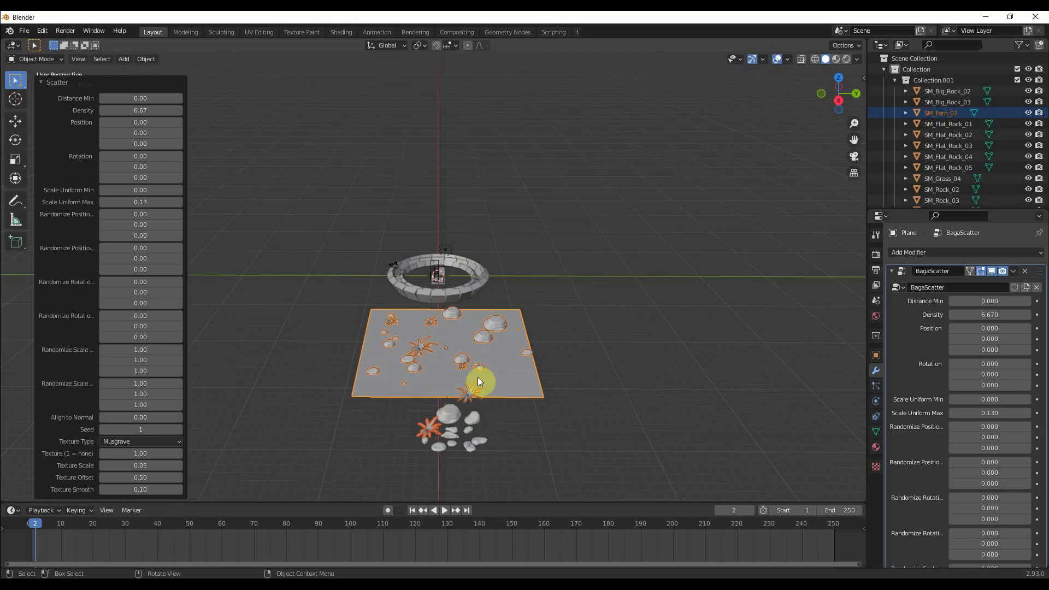
pyautogui.scroll(2, 477, 377)
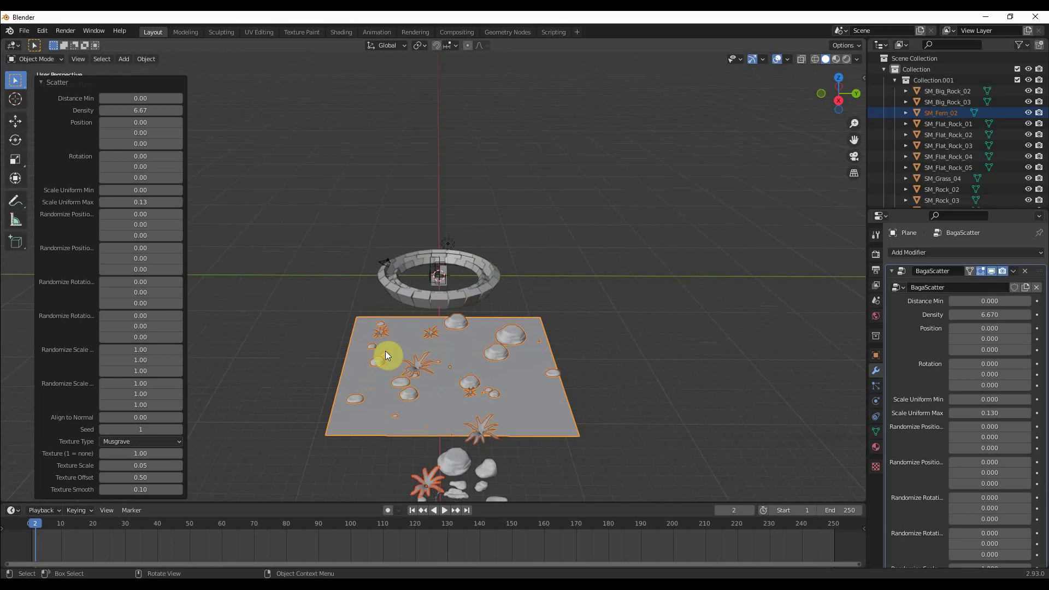
pyautogui.scroll(-2, 503, 372)
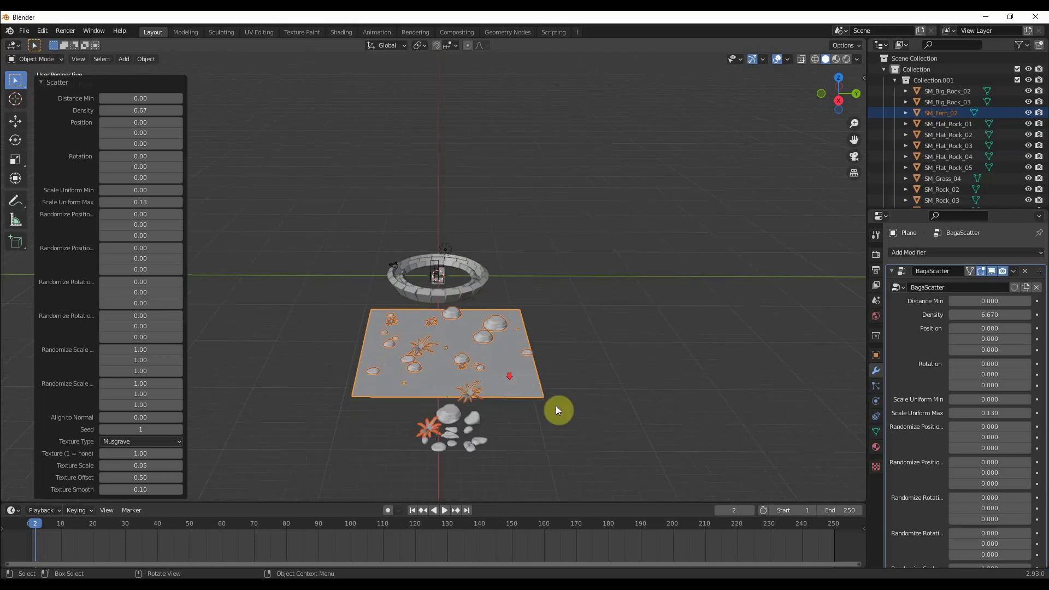
# Apply the BagaPie Scatter Paint tool to the plane using SM_Rock_05, agreeing to hide the existing scatter modifier
pyautogui.click(525, 392)
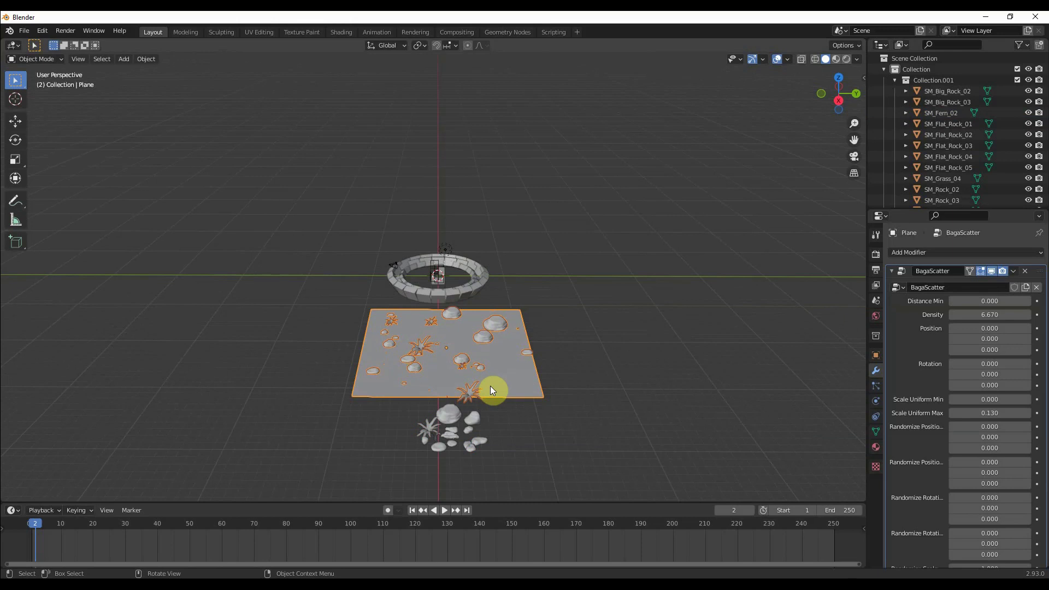
pyautogui.press('KP_7')
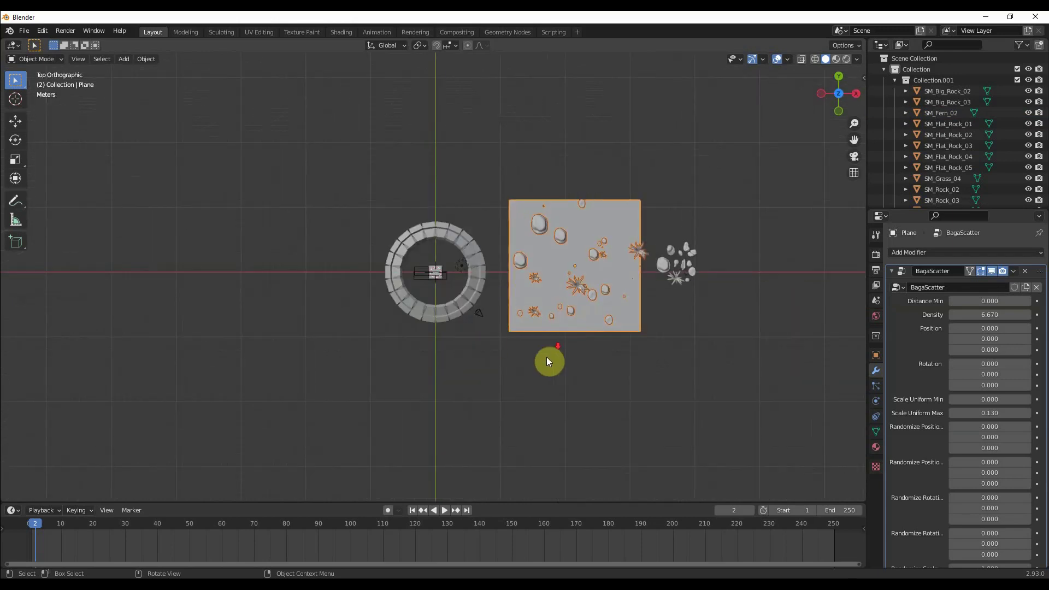
pyautogui.scroll(-3, 547, 357)
pyautogui.scroll(3, 547, 357)
pyautogui.keyDown('shift'); pyautogui.moveTo(633, 361); pyautogui.dragTo(494, 400, button='middle'); pyautogui.keyUp('shift')
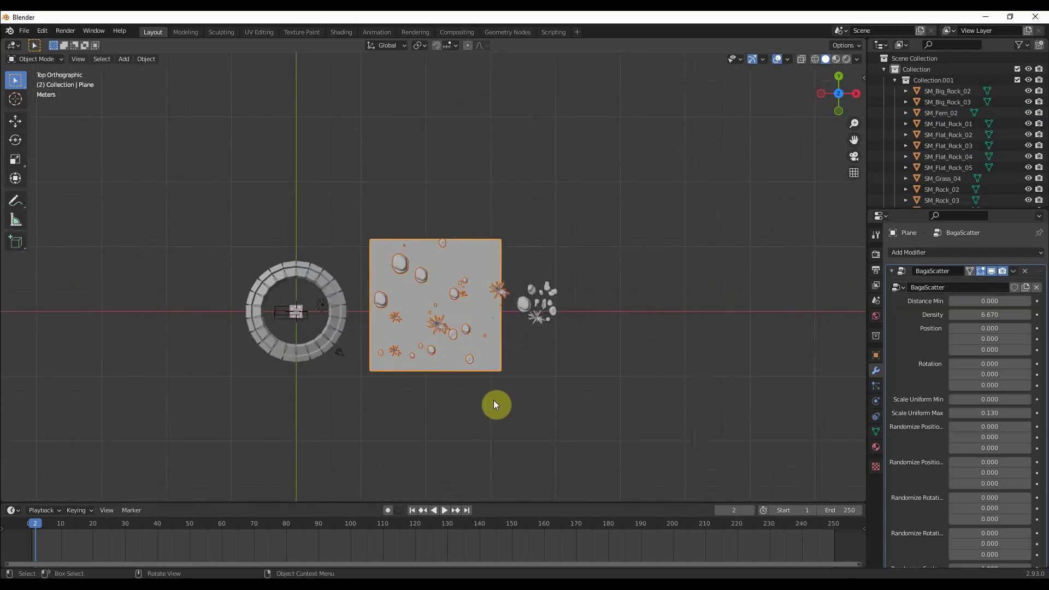
pyautogui.scroll(7, 562, 358)
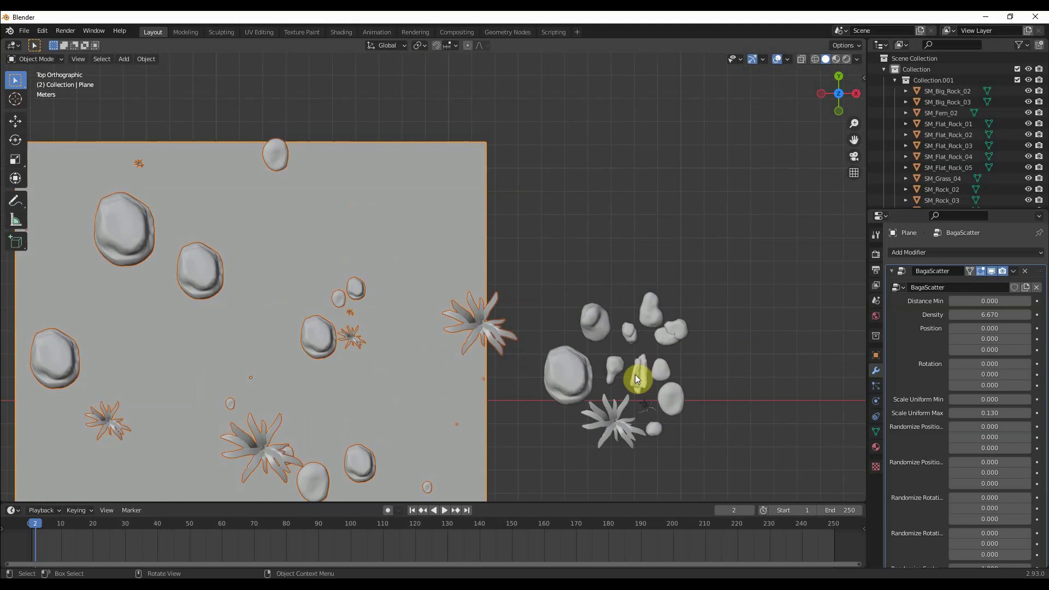
pyautogui.click(634, 375)
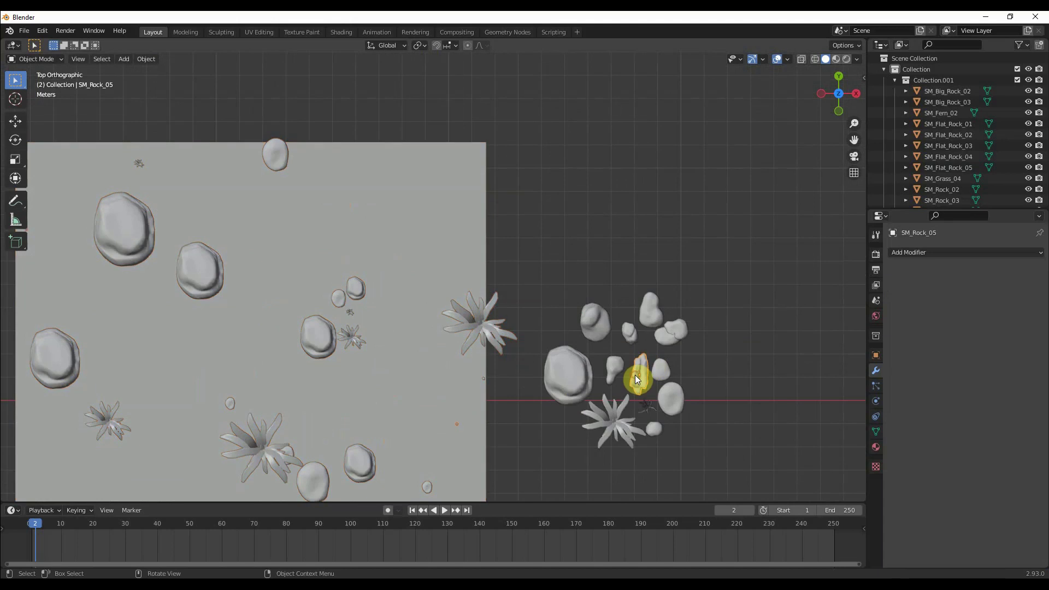
pyautogui.keyDown('shift'); pyautogui.click(422, 218); pyautogui.keyUp('shift')
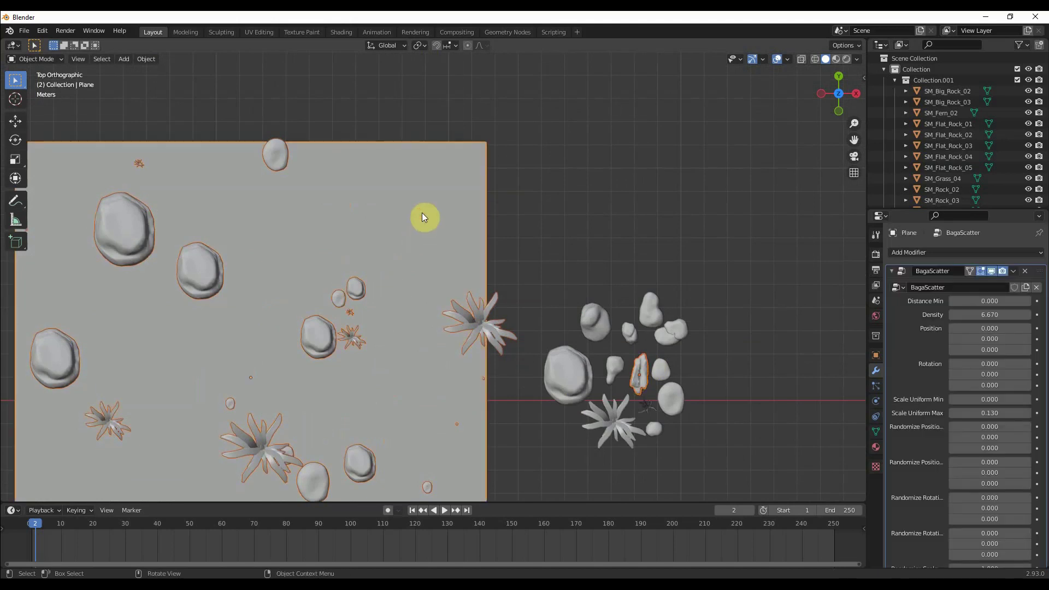
pyautogui.press('z')
pyautogui.press('Escape')
pyautogui.press('j')
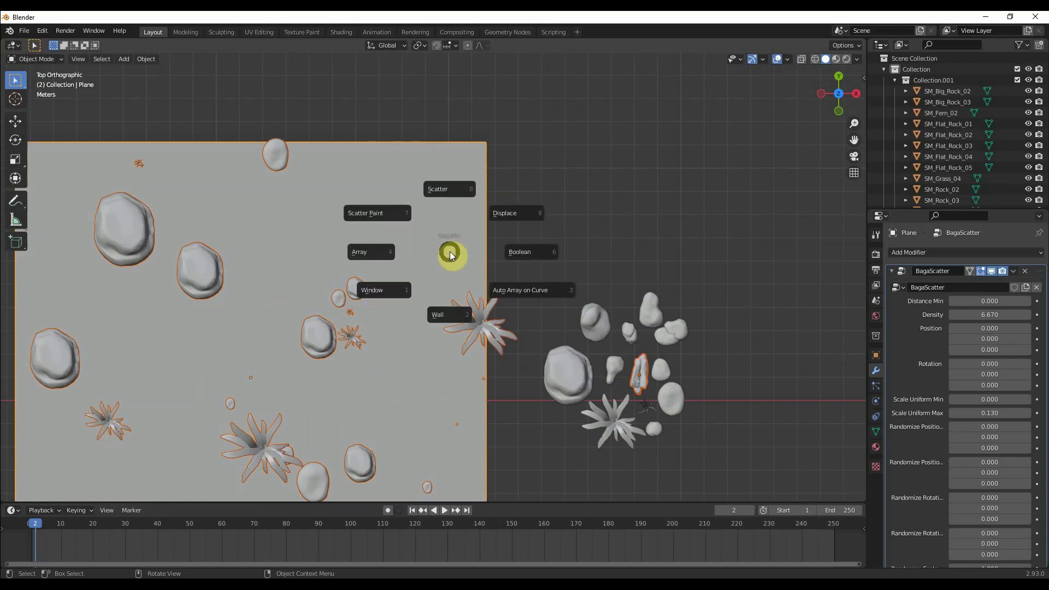
pyautogui.click(389, 214)
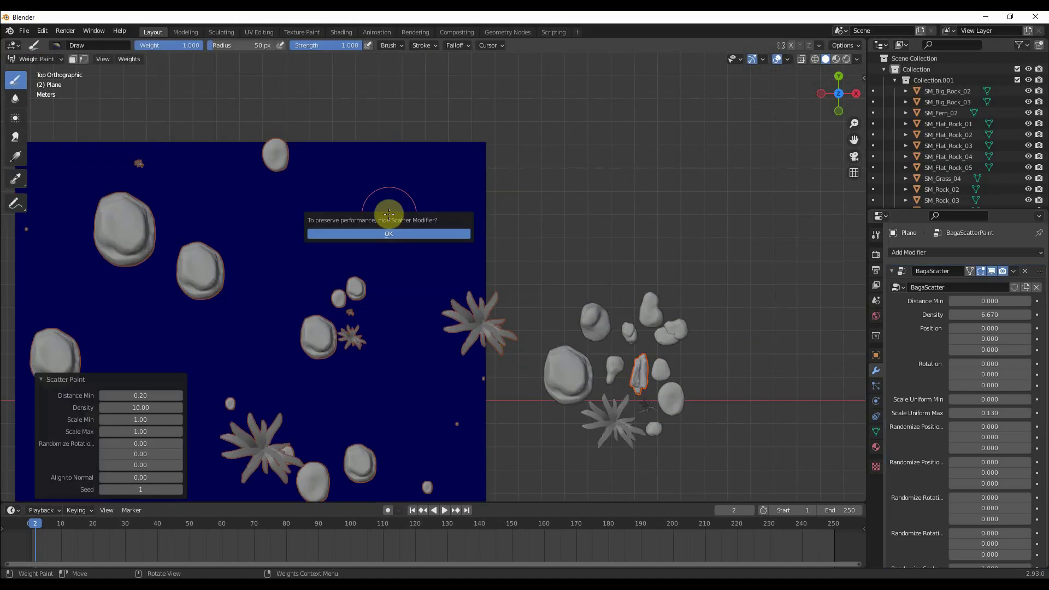
pyautogui.click(387, 234)
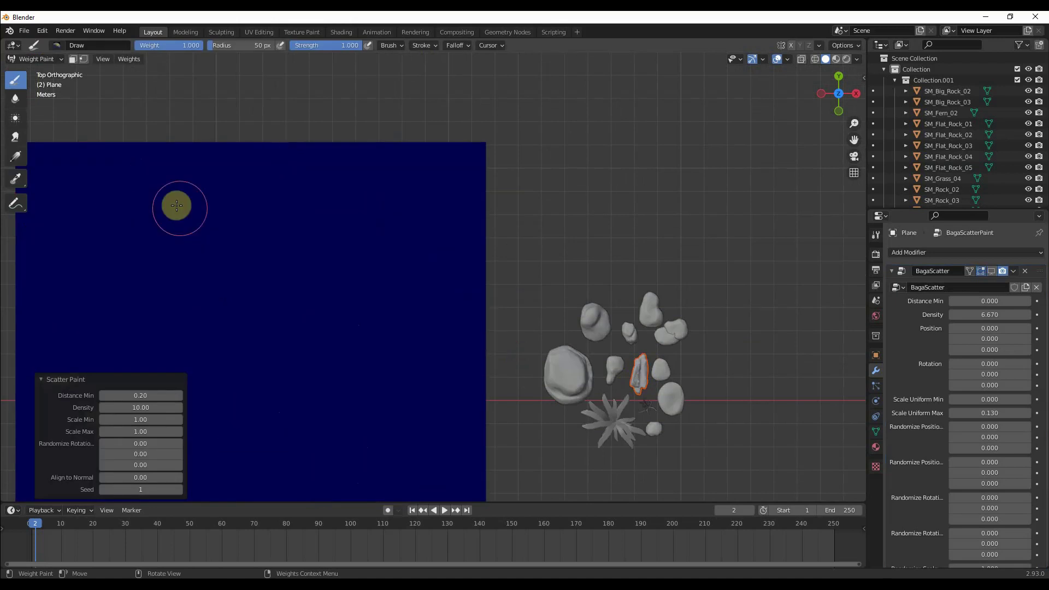
# Try painting SM_Rock_05 across the plane with weight strokes at weight 1.000 and radius 50 px, and return to Object Mode
pyautogui.moveTo(164, 188)
pyautogui.mouseDown()
pyautogui.moveTo(260, 259)
pyautogui.moveTo(354, 383)
pyautogui.moveTo(342, 403)
pyautogui.moveTo(412, 456)
pyautogui.moveTo(448, 327)
pyautogui.moveTo(424, 199)
pyautogui.moveTo(311, 221)
pyautogui.moveTo(86, 206)
pyautogui.mouseUp()
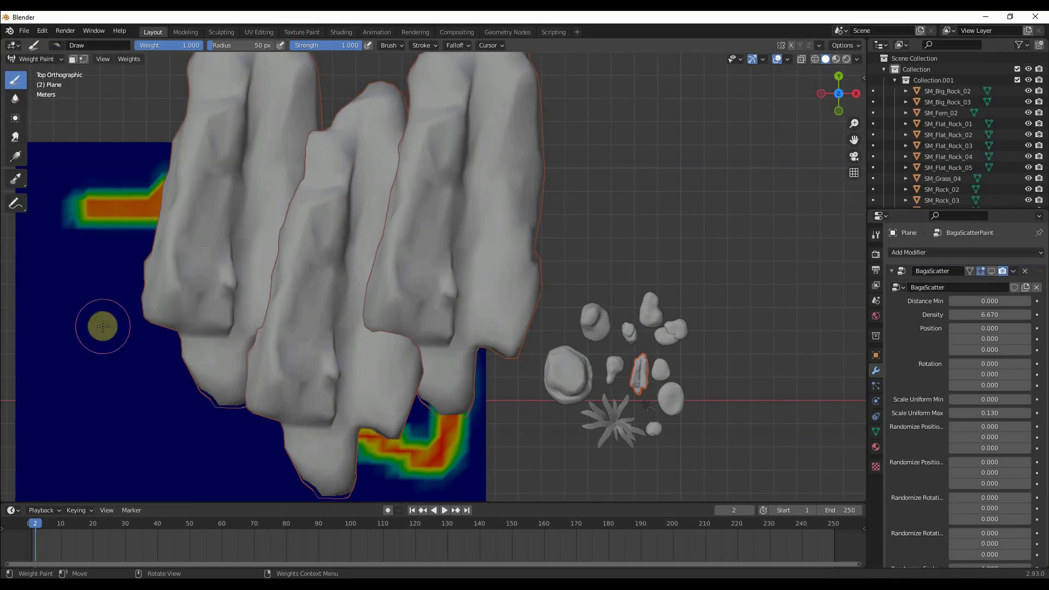
pyautogui.scroll(-2, 262, 328)
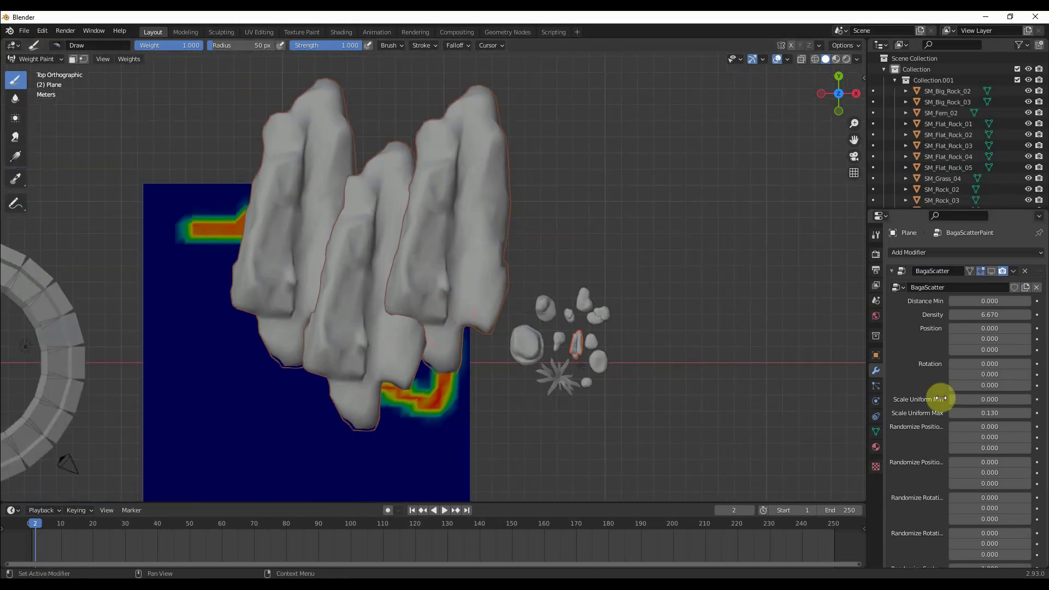
pyautogui.click(40, 59)
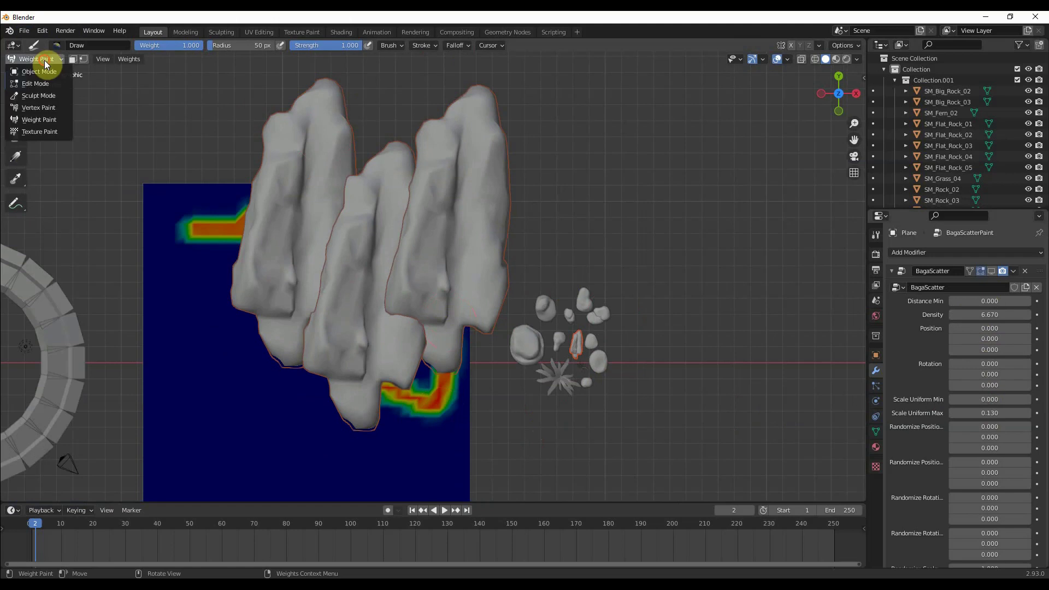
pyautogui.click(38, 71)
# Try adjusting the scatter's Scale Uniform Min and Scale Uniform Max values
pyautogui.moveTo(635, 473); pyautogui.dragTo(531, 355, button='middle')
pyautogui.click(529, 274)
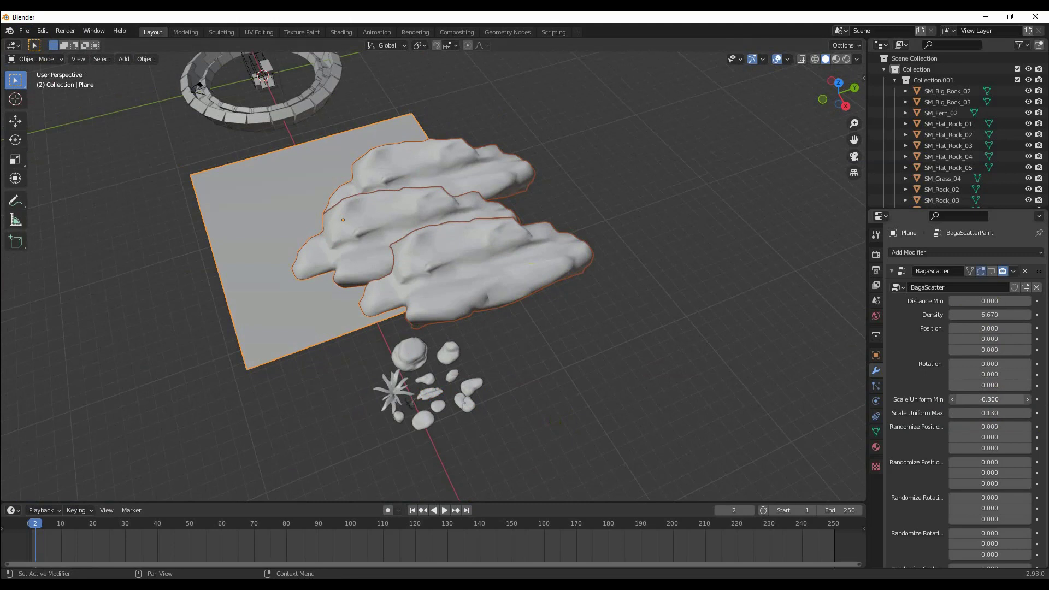
pyautogui.moveTo(992, 412); pyautogui.dragTo(1008, 413)
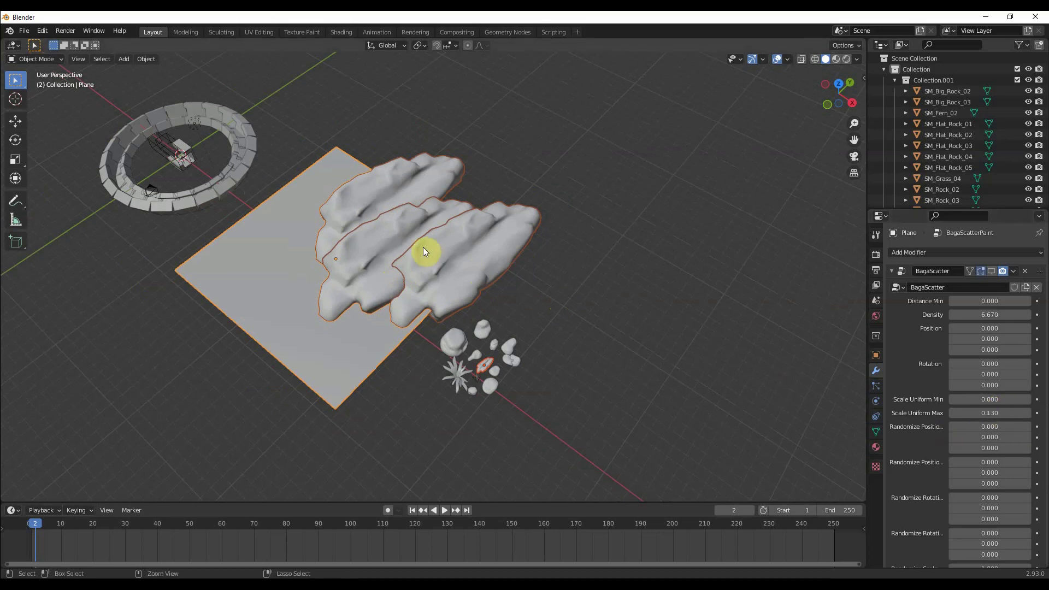
# Undo the painted rock scatter and the hiding of the scatter modifier, and return the plane to Object Mode
pyautogui.hotkey('ctrl', 'z')
pyautogui.hotkey('ctrl', 'z')
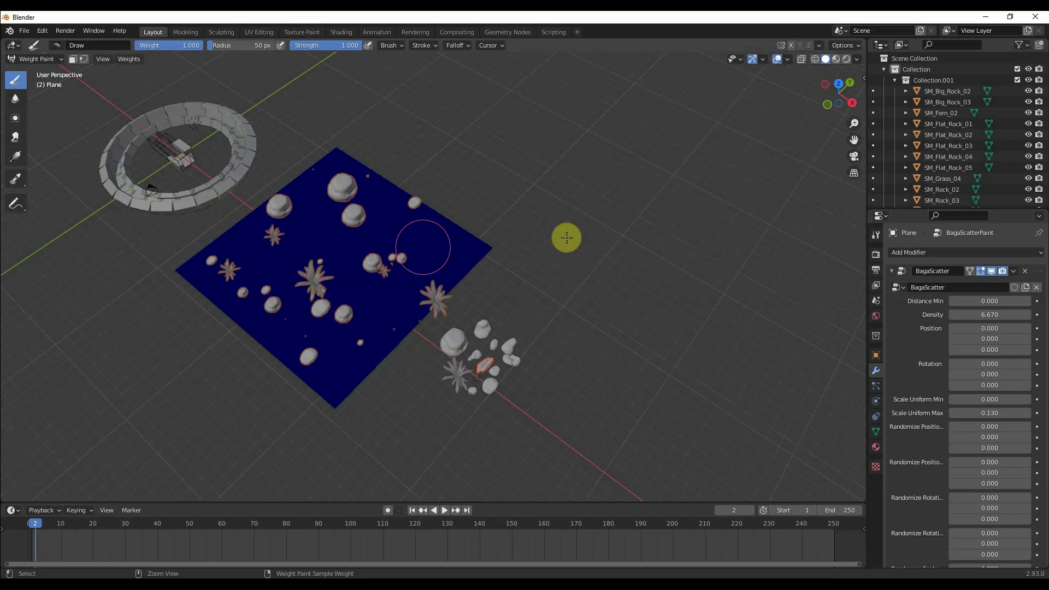
pyautogui.click(35, 59)
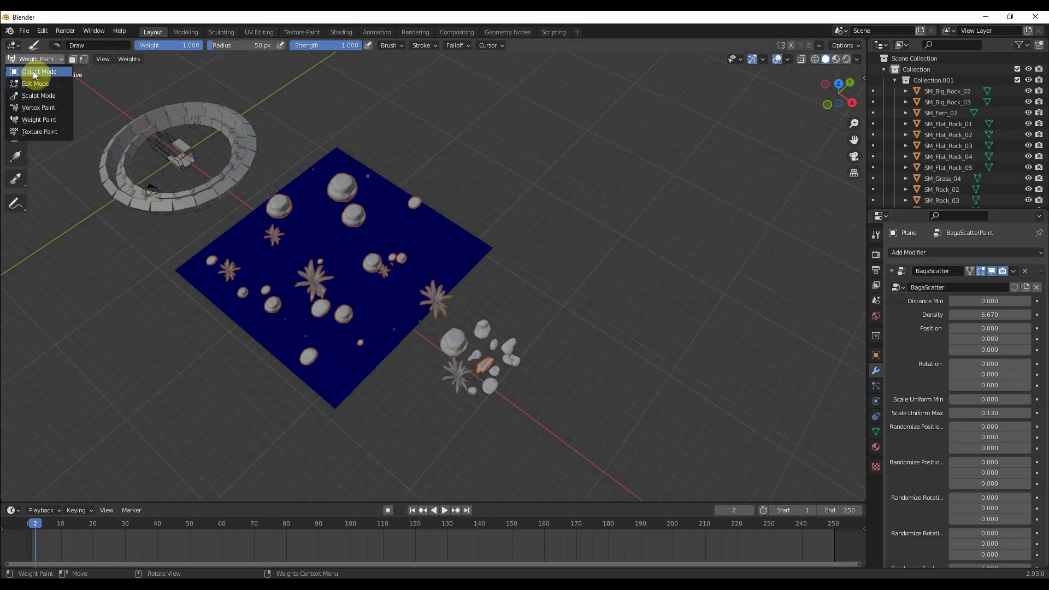
pyautogui.click(33, 72)
# Add a mesh circle at the origin and scale it by about -9.06 so it surrounds the circular block array
pyautogui.scroll(-3, 542, 307)
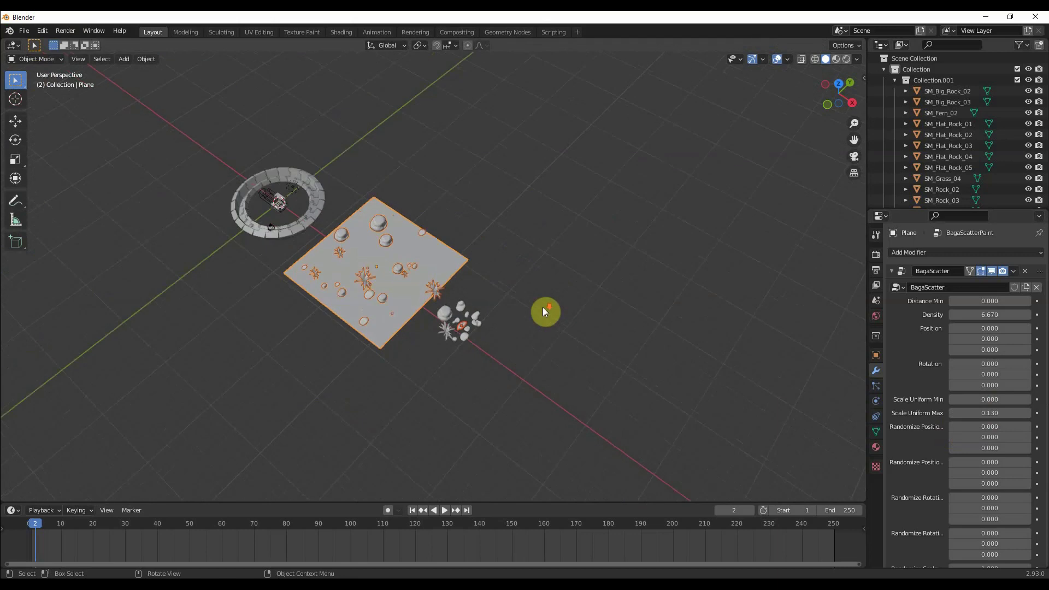
pyautogui.moveTo(633, 373); pyautogui.dragTo(575, 355, button='middle')
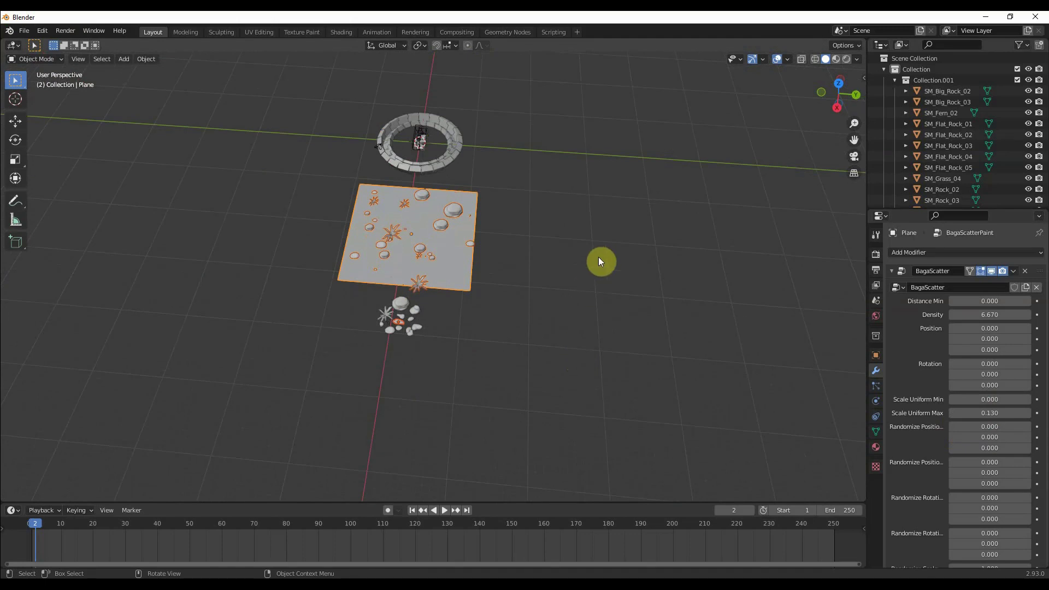
pyautogui.moveTo(598, 256); pyautogui.dragTo(433, 322, button='middle')
pyautogui.press('super')
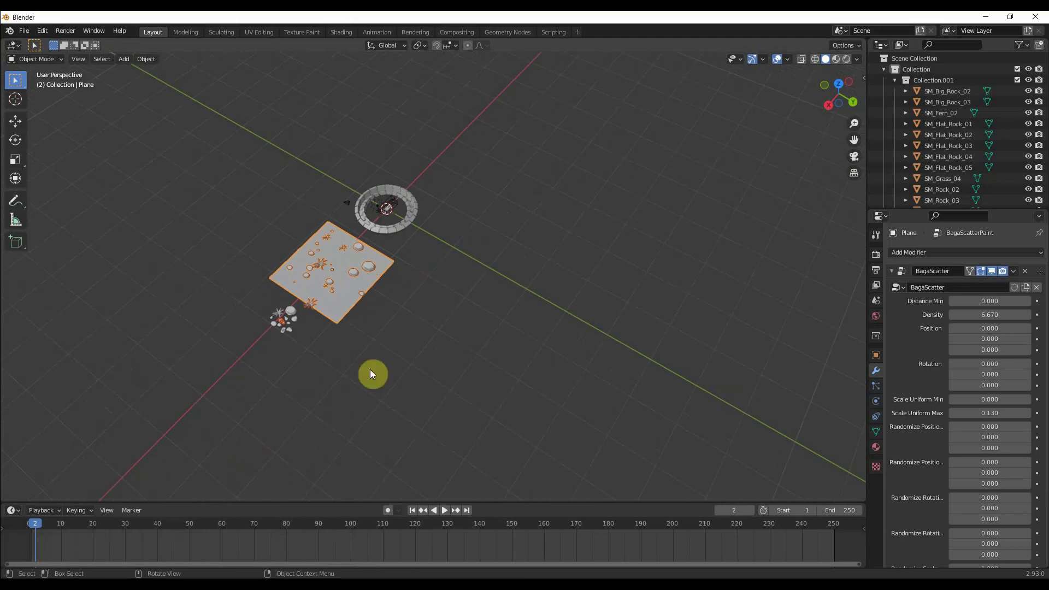
pyautogui.hotkey('shift', 'a')
pyautogui.moveTo(500, 347)
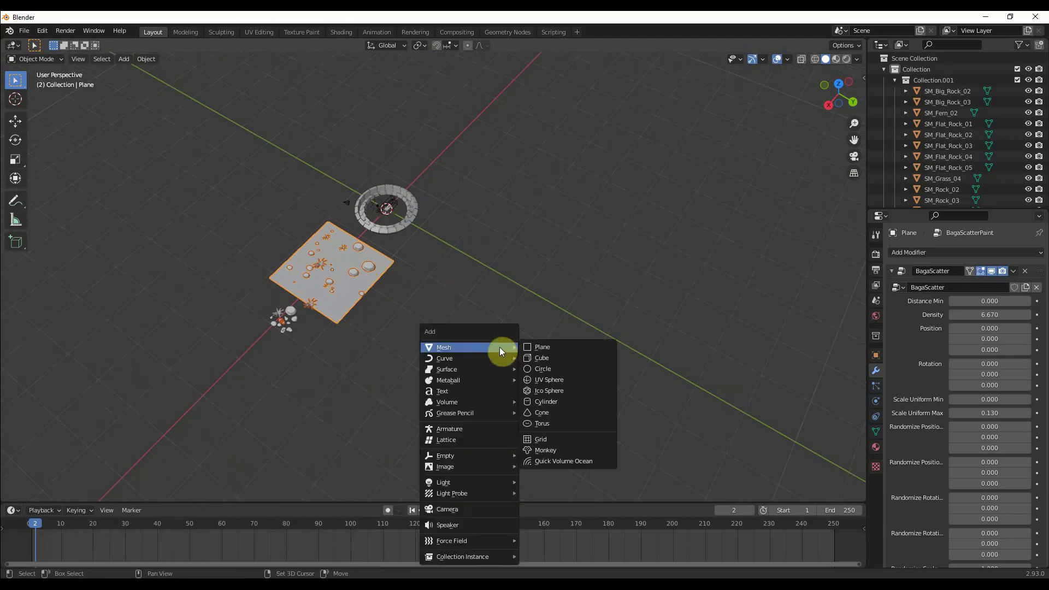
pyautogui.click(553, 371)
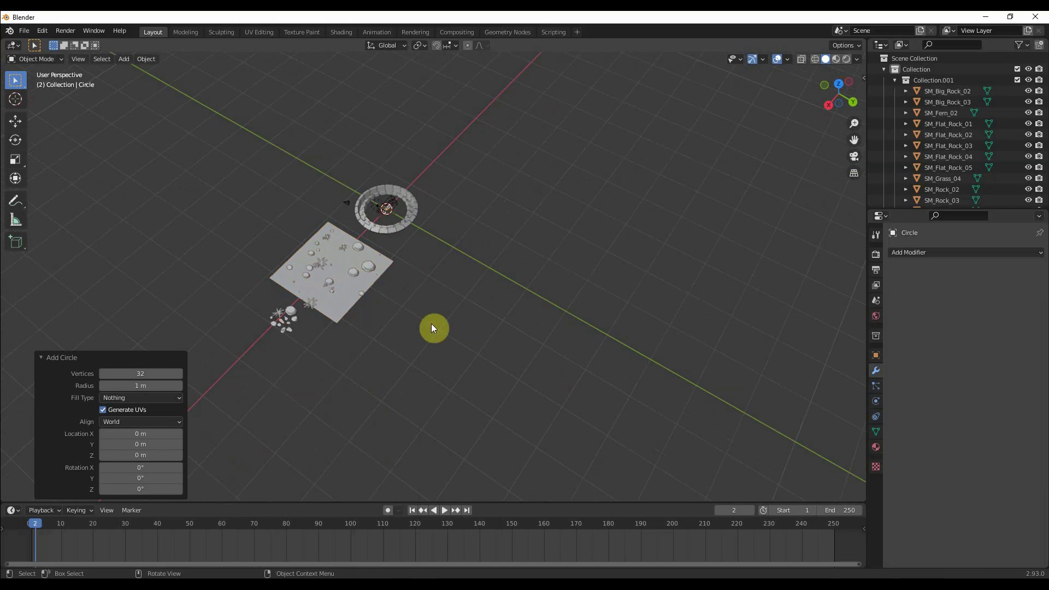
pyautogui.press('s')
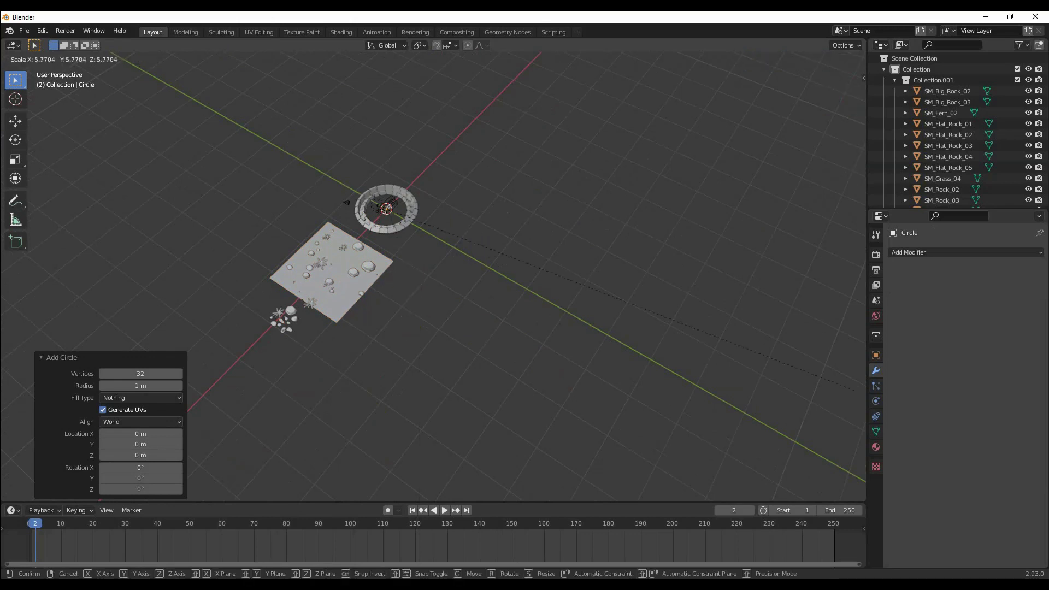
pyautogui.rightClick(385, 202)
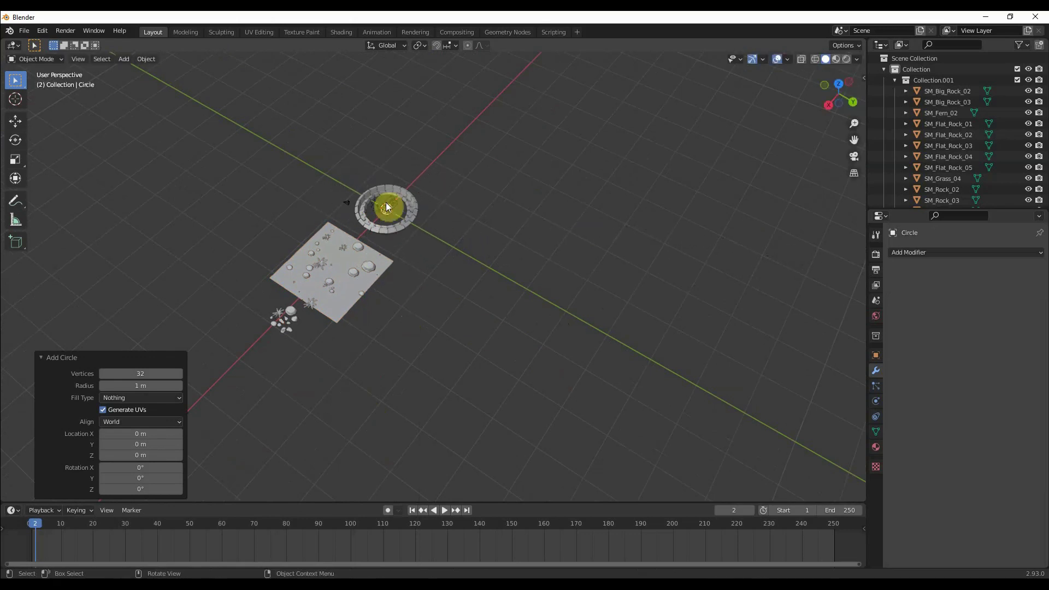
pyautogui.press('s')
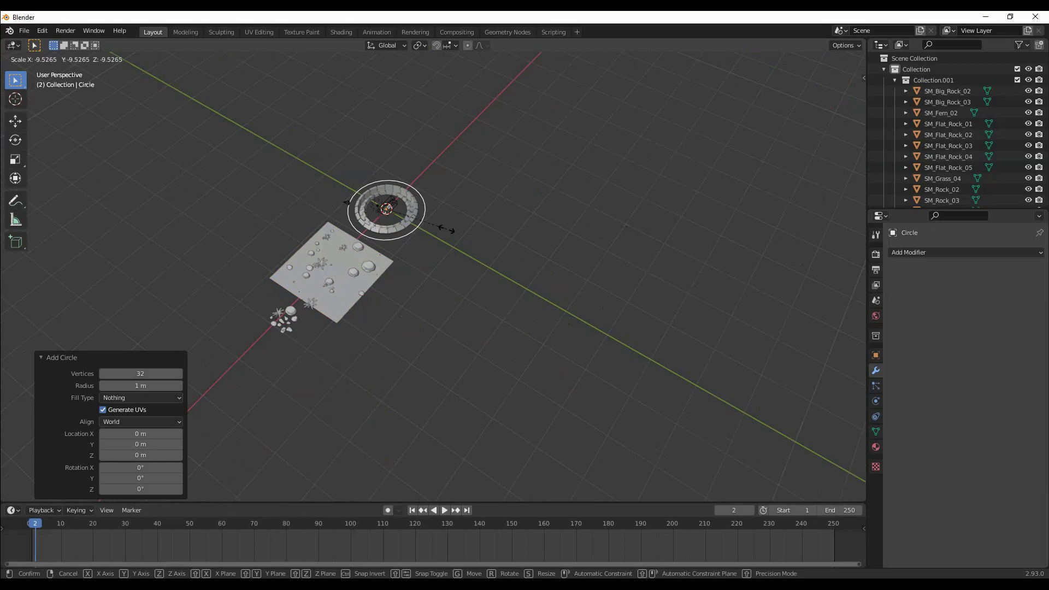
pyautogui.click(443, 229)
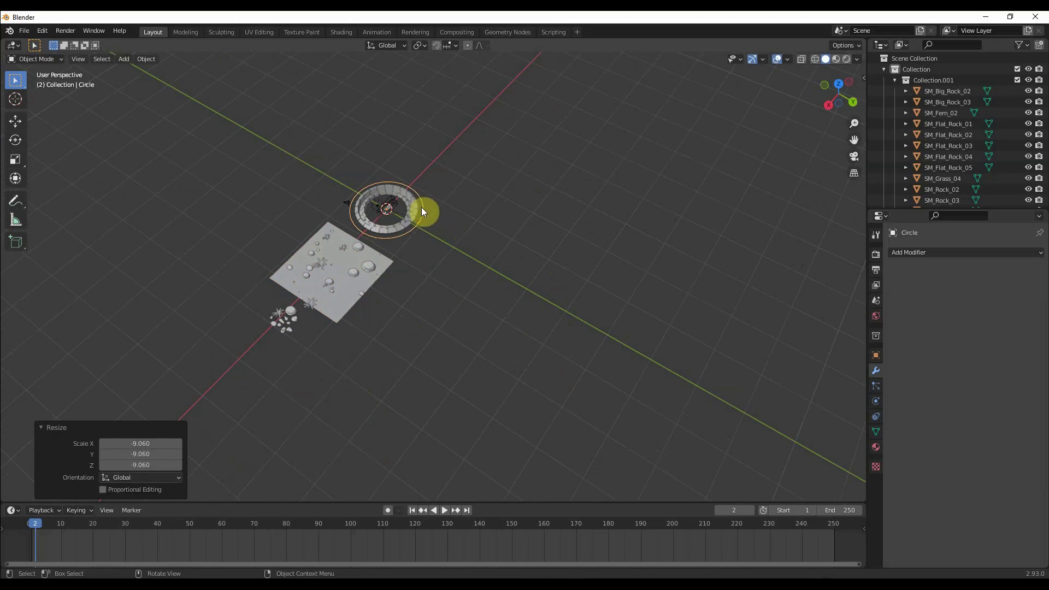
# Turn the circle into a wall with the BagaPie Wall tool, setting the height to 0.39 and the depth to -0.10
pyautogui.rightClick(423, 209)
pyautogui.press('j')
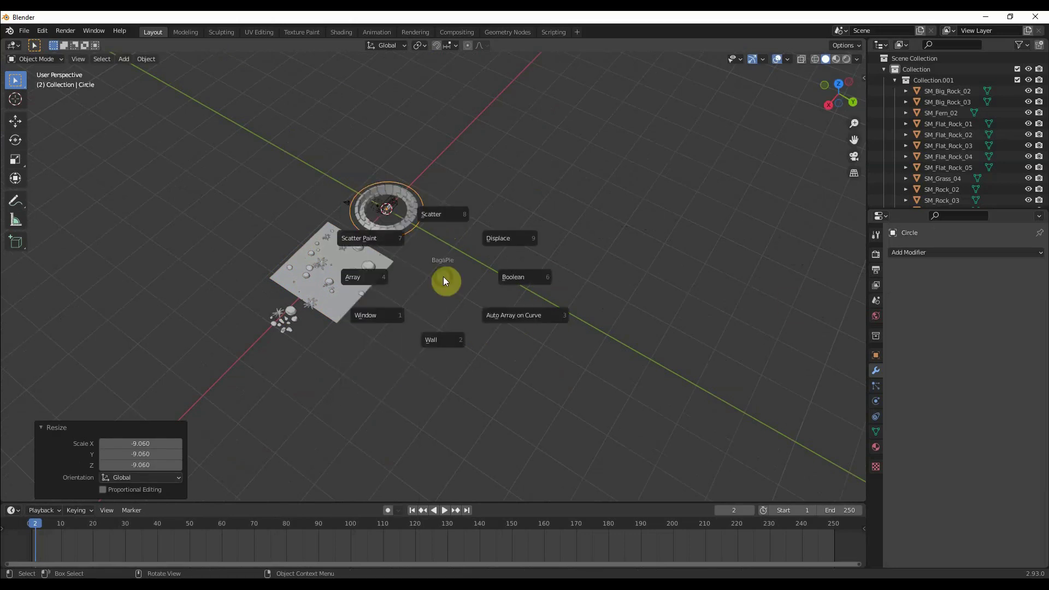
pyautogui.click(435, 339)
pyautogui.moveTo(464, 317); pyautogui.dragTo(378, 271, button='middle')
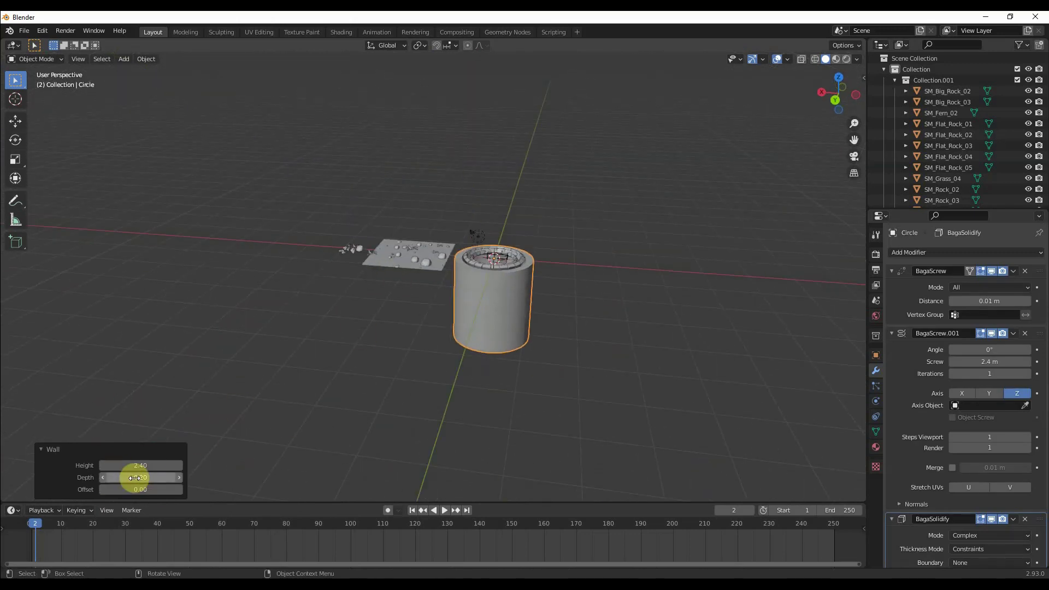
pyautogui.moveTo(134, 478)
pyautogui.mouseDown()
pyautogui.moveTo(262, 478)
pyautogui.moveTo(126, 478)
pyautogui.moveTo(158, 489)
pyautogui.moveTo(134, 490)
pyautogui.moveTo(132, 464)
pyautogui.moveTo(107, 464)
pyautogui.moveTo(128, 465)
pyautogui.mouseUp()
pyautogui.scroll(8, 568, 316)
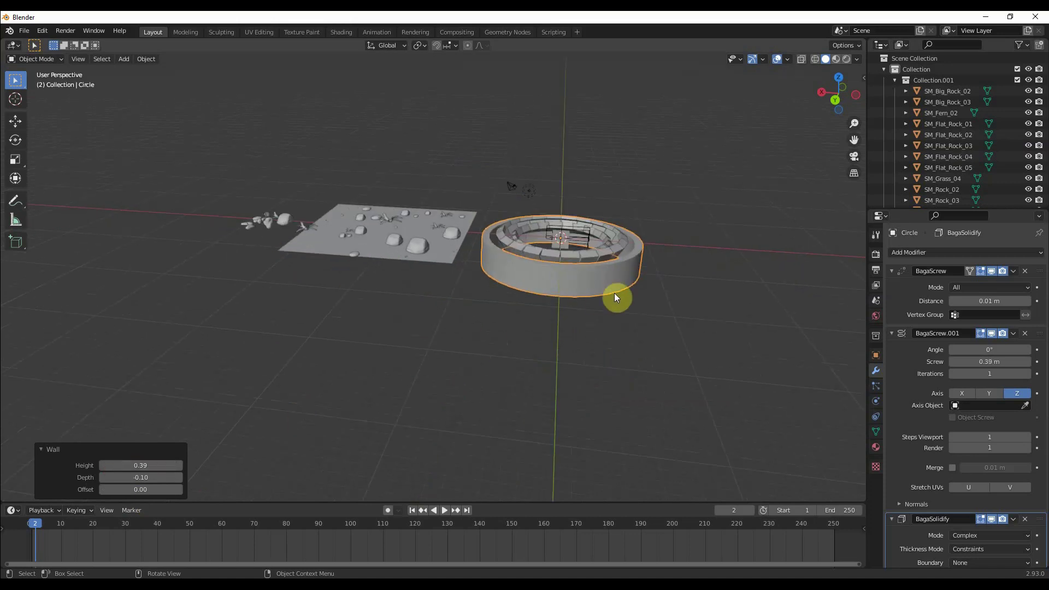
# Scale the circular wall by about 0.806 so it sits beneath the ring of array blocks
pyautogui.moveTo(654, 329); pyautogui.dragTo(565, 358, button='middle')
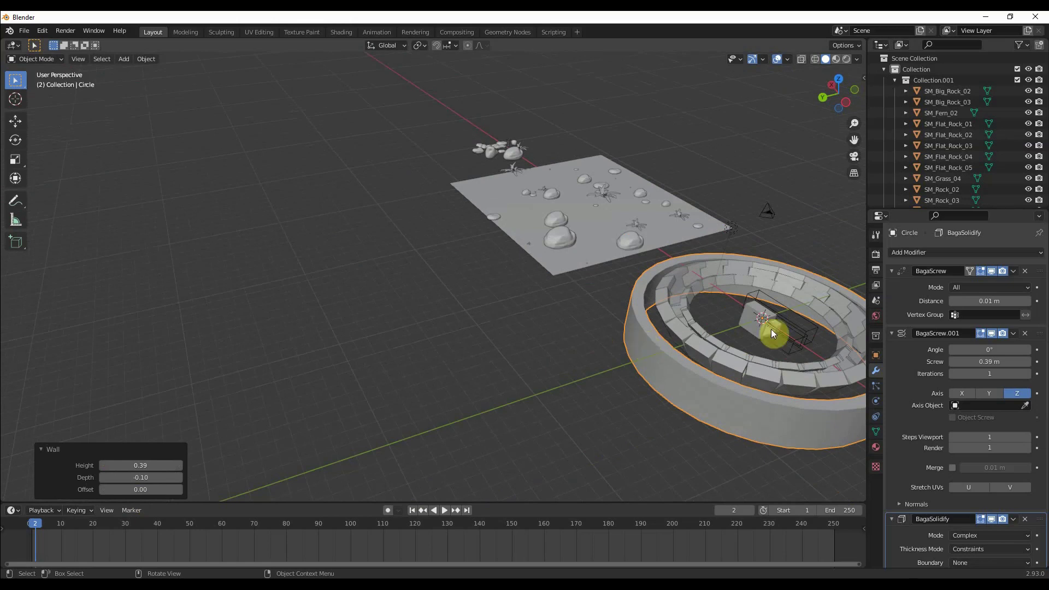
pyautogui.scroll(-4, 757, 363)
pyautogui.press('KP_7')
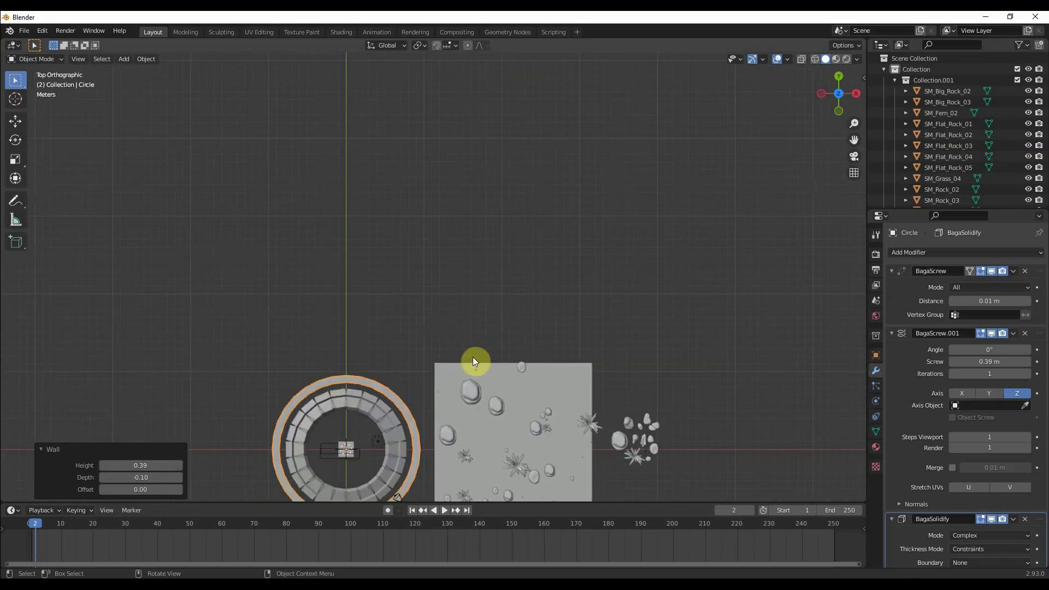
pyautogui.keyDown('shift'); pyautogui.moveTo(428, 358); pyautogui.dragTo(484, 300, button='middle'); pyautogui.keyUp('shift')
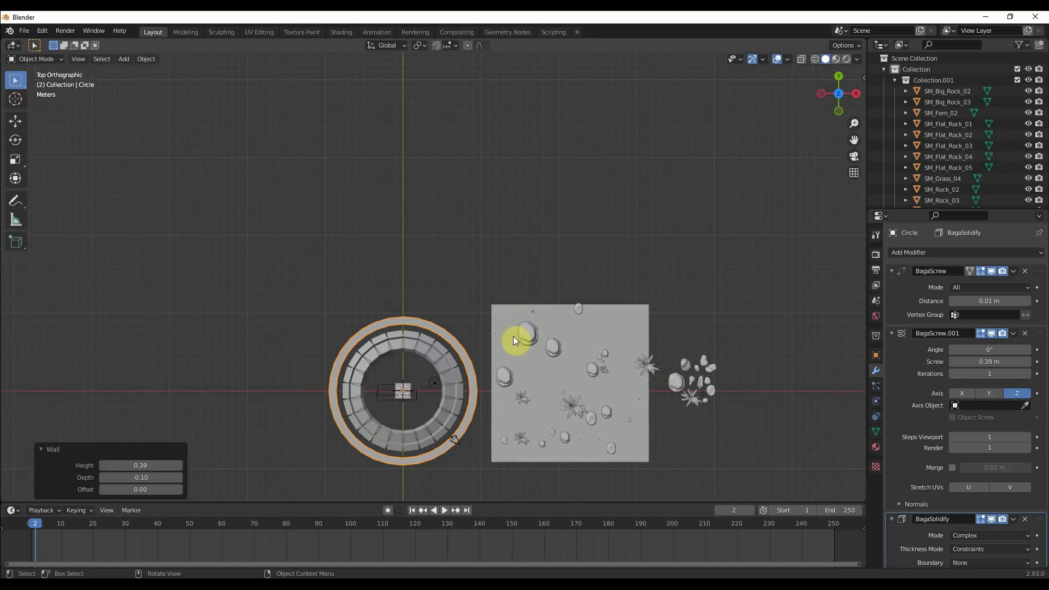
pyautogui.press('s')
pyautogui.click(500, 349)
# Add an Array modifier to BagaArray_Cube, the ring of blocks
pyautogui.moveTo(499, 349); pyautogui.dragTo(484, 286, button='middle')
pyautogui.scroll(5, 451, 340)
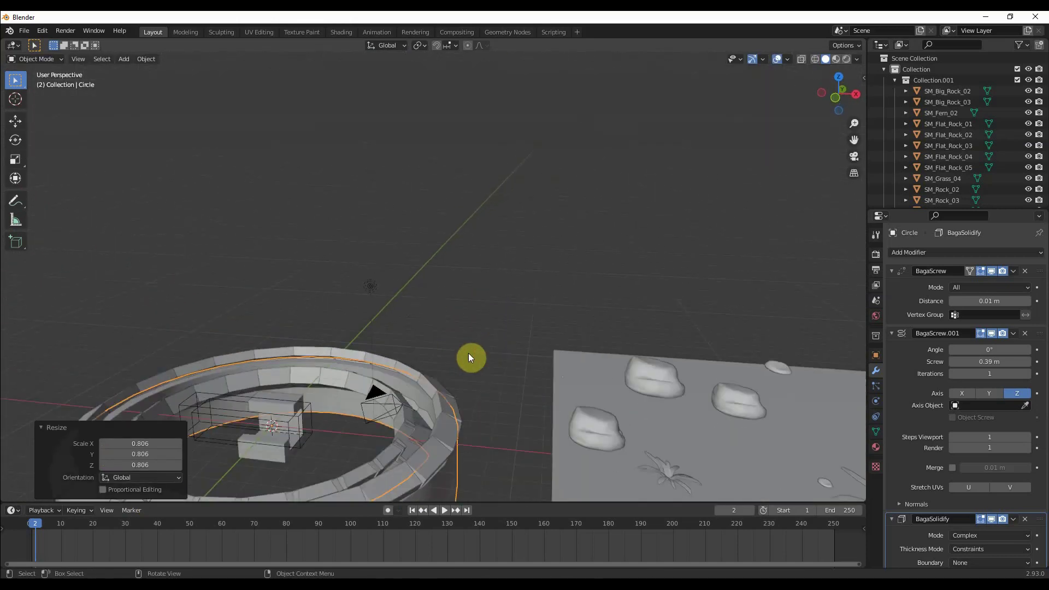
pyautogui.scroll(-1, 478, 356)
pyautogui.moveTo(482, 360); pyautogui.dragTo(450, 375, button='middle')
pyautogui.click(441, 377)
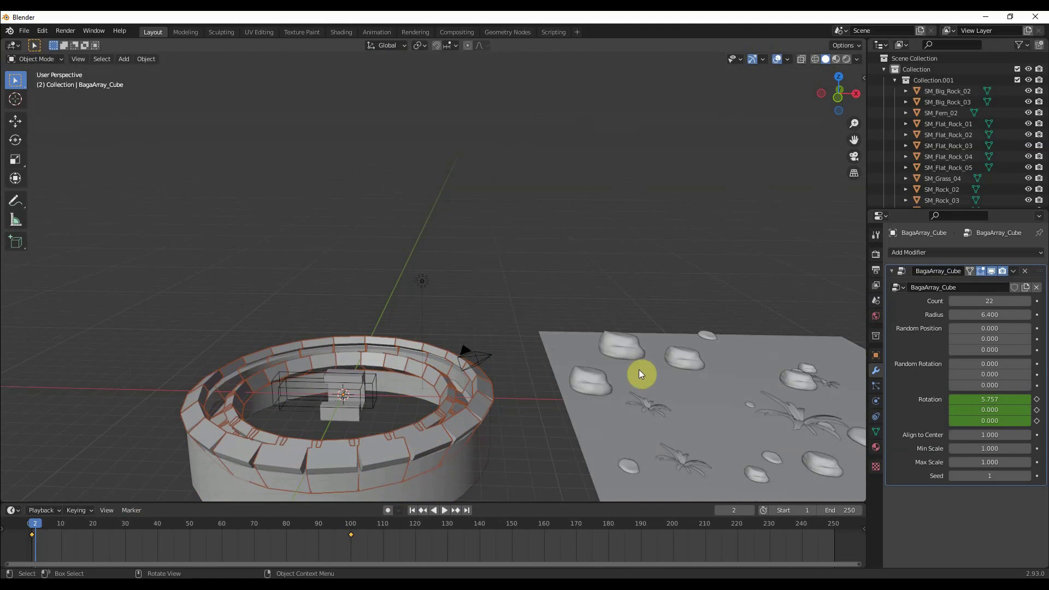
pyautogui.click(1037, 253)
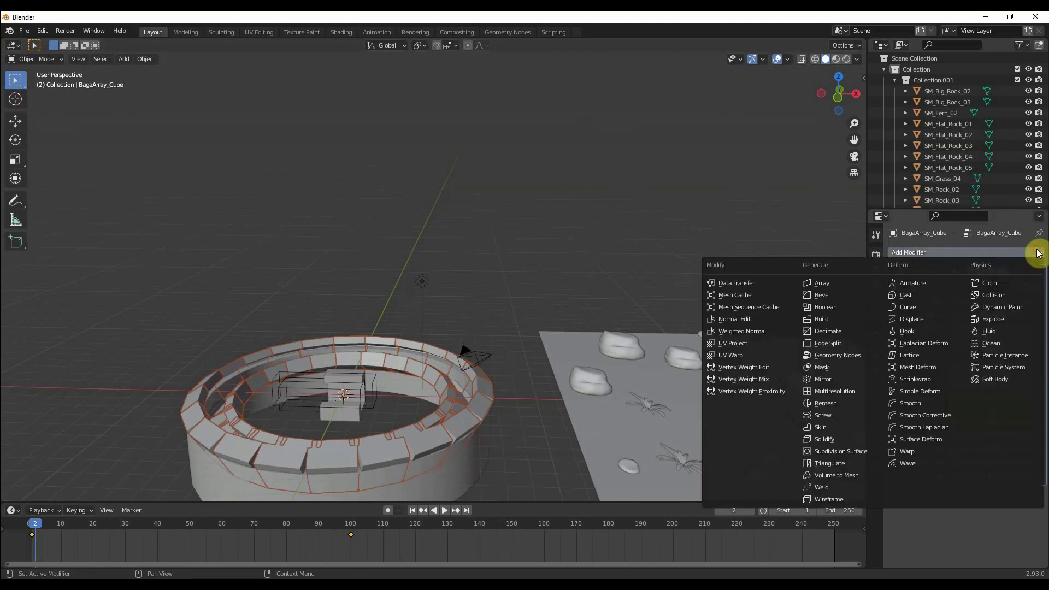
pyautogui.click(827, 284)
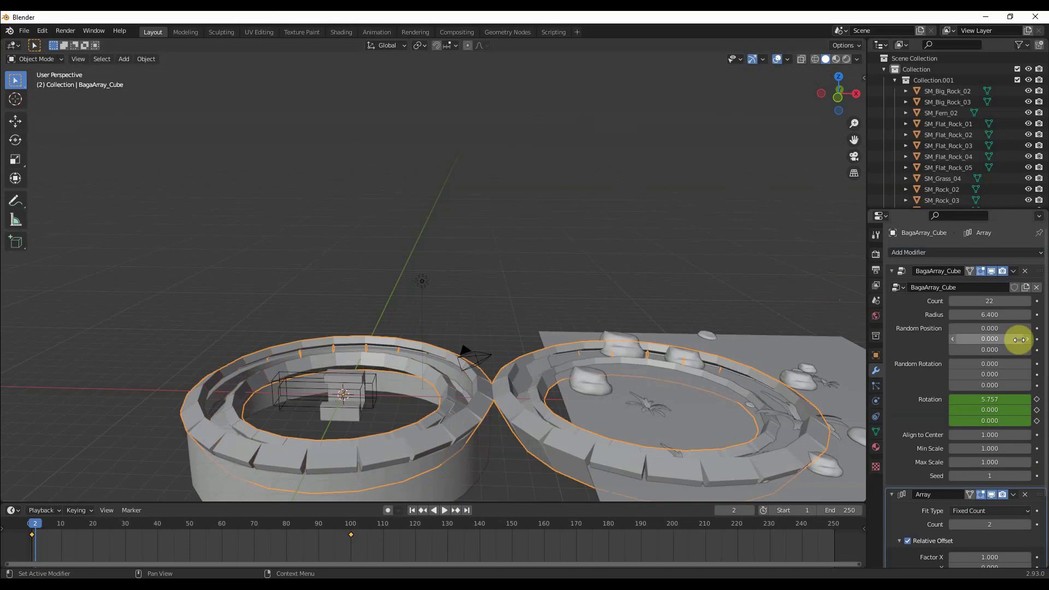
# Set the Array modifier's relative offset to 0 in X and 1 in Z so the block rings stack vertically
pyautogui.scroll(-4, 991, 481)
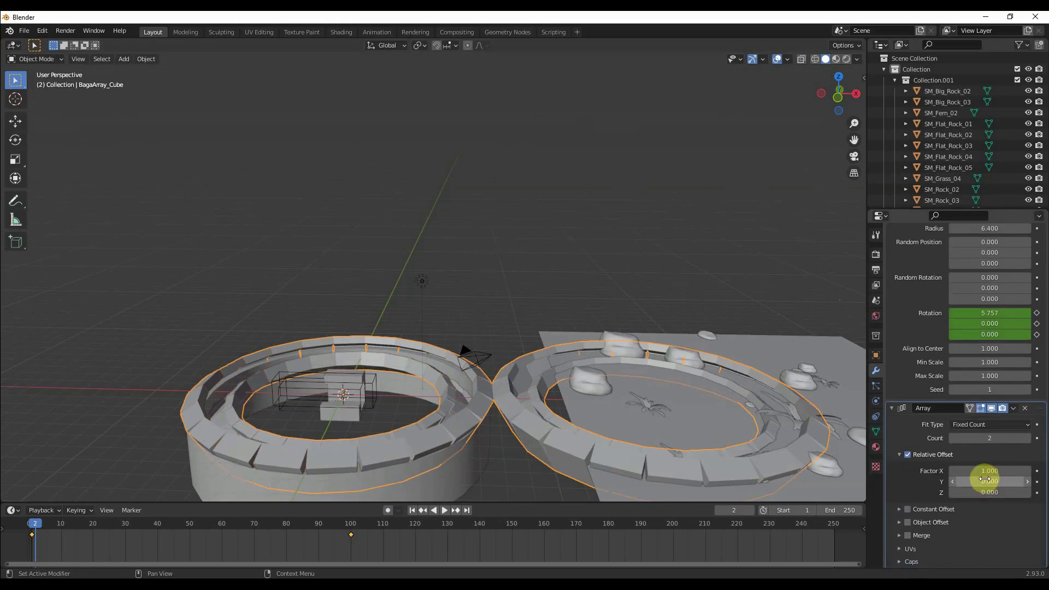
pyautogui.click(989, 470)
pyautogui.write('0')
pyautogui.press('Return')
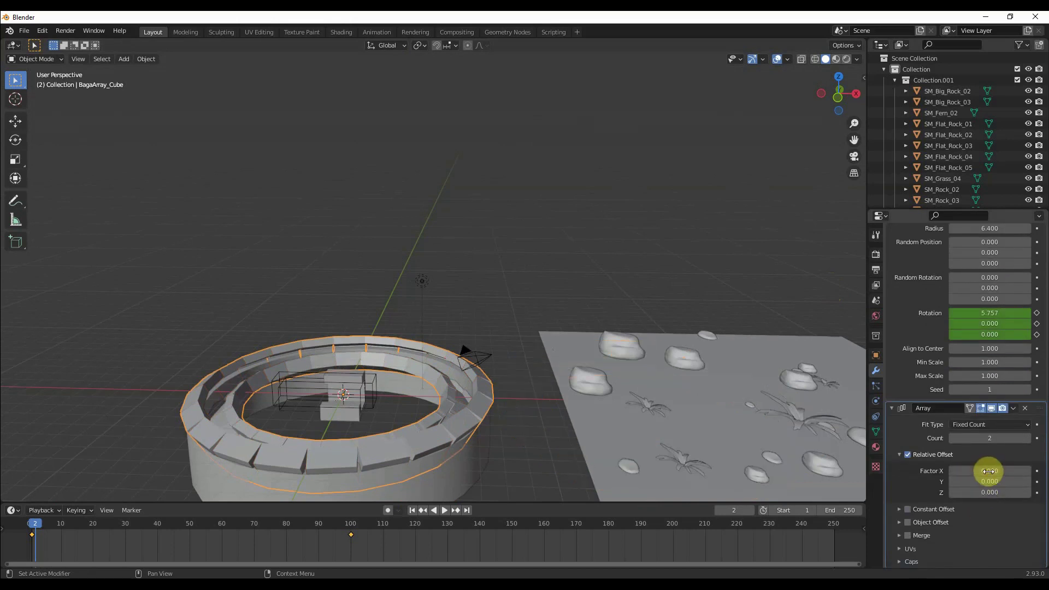
pyautogui.click(1028, 493)
pyautogui.moveTo(1028, 493); pyautogui.dragTo(1033, 492)
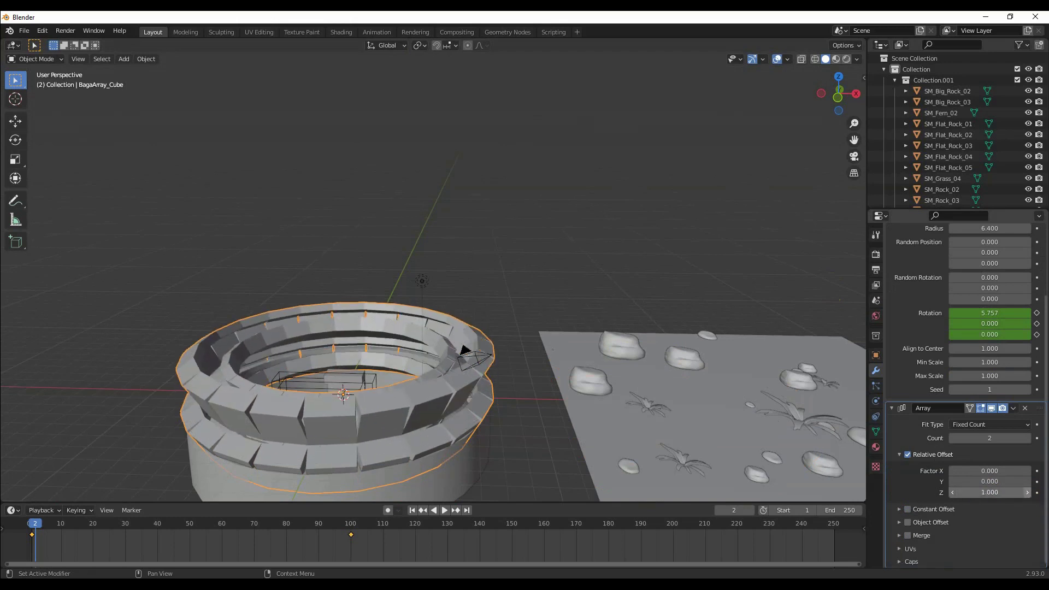
# Set the Array modifier's count to 3 and toggle its relative offset off and on again to compare
pyautogui.click(1027, 438)
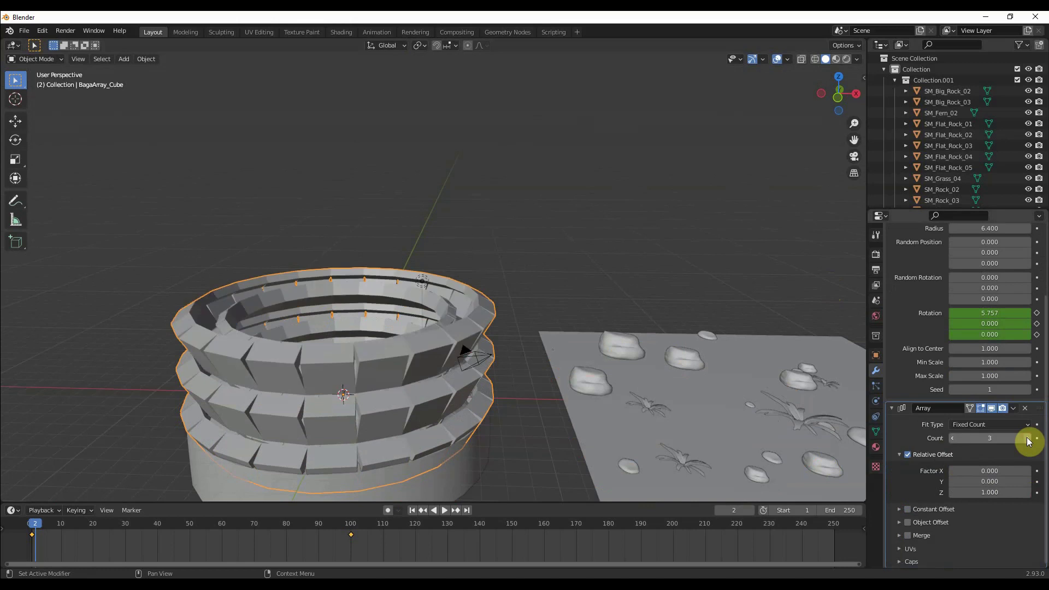
pyautogui.click(907, 454)
pyautogui.click(907, 454)
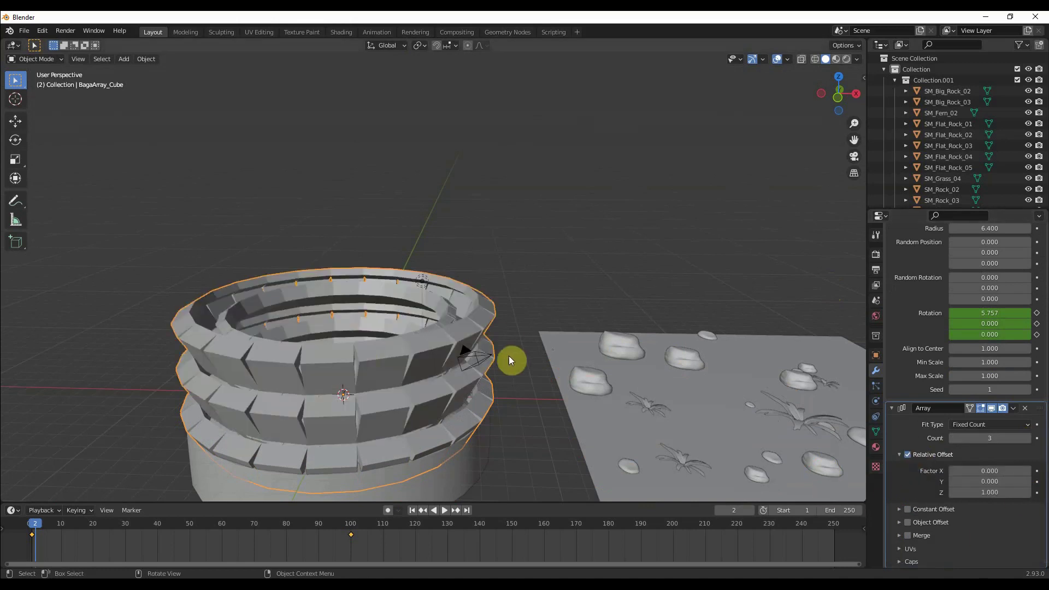
pyautogui.moveTo(509, 358); pyautogui.dragTo(507, 406, button='middle')
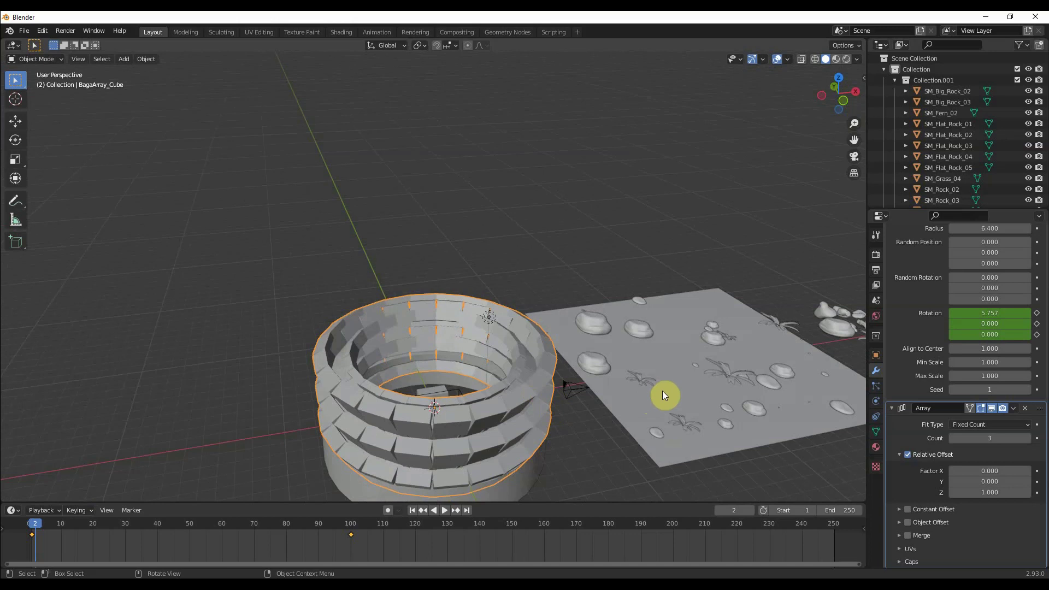
# Add a mesh plane and, in top view, move it beyond the group of source rocks near the X axis
pyautogui.scroll(-6, 678, 405)
pyautogui.moveTo(710, 367); pyautogui.dragTo(653, 365, button='middle')
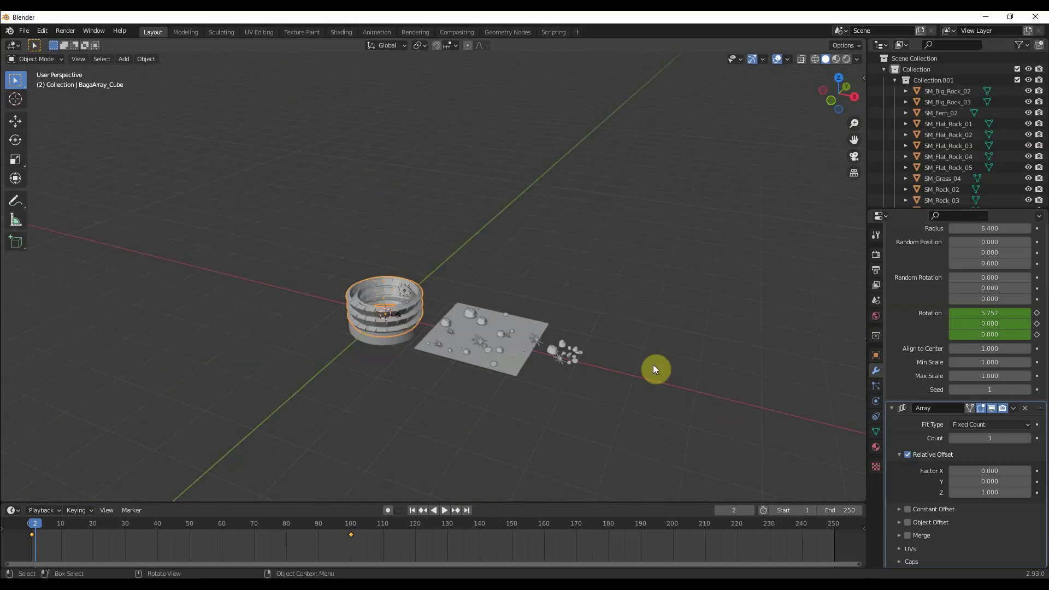
pyautogui.hotkey('shift', 'a')
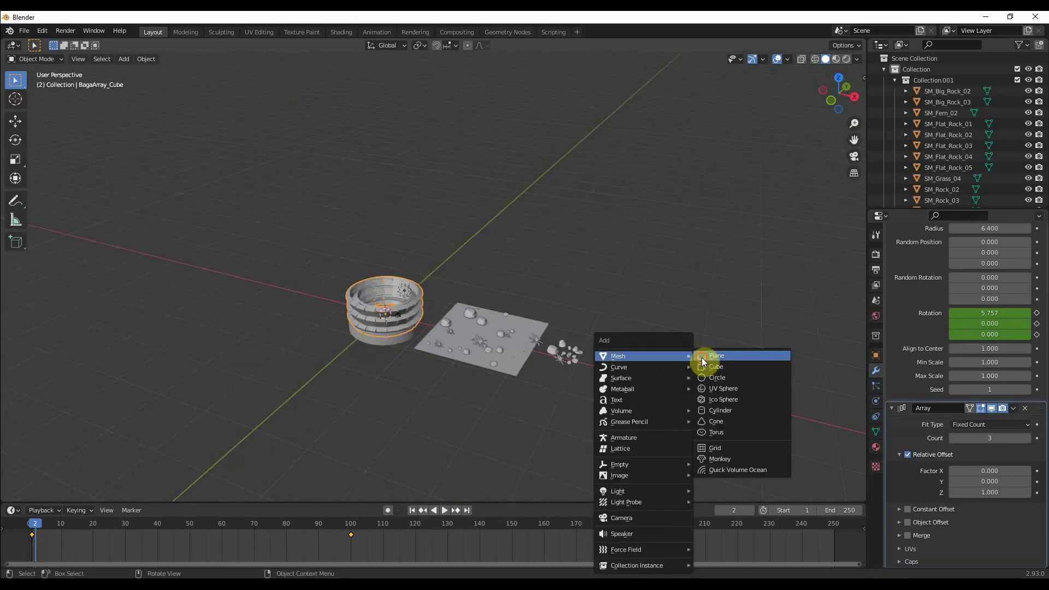
pyautogui.click(702, 358)
pyautogui.press('KP_7')
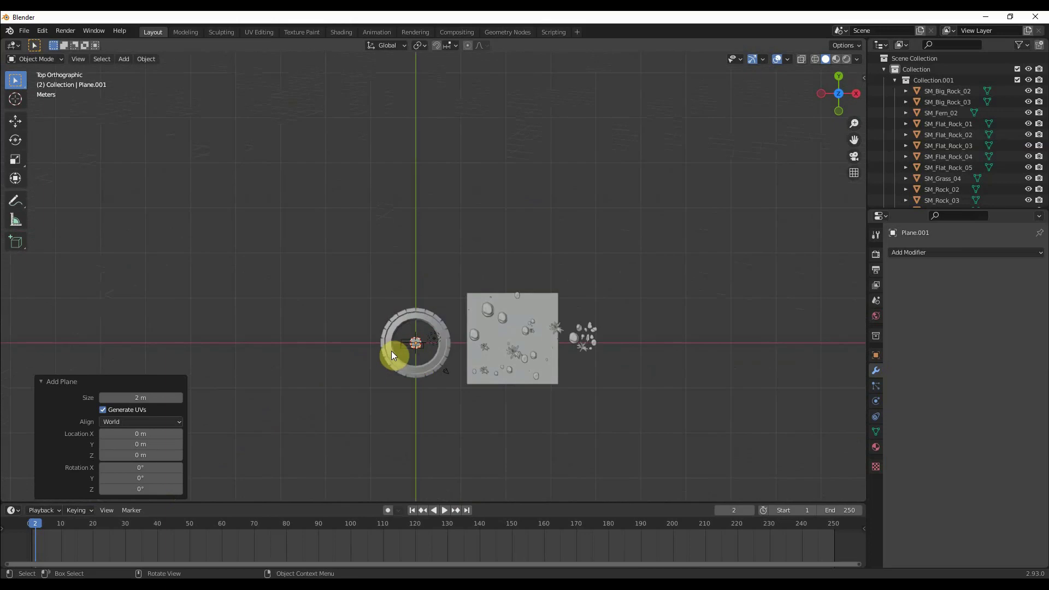
pyautogui.press('g')
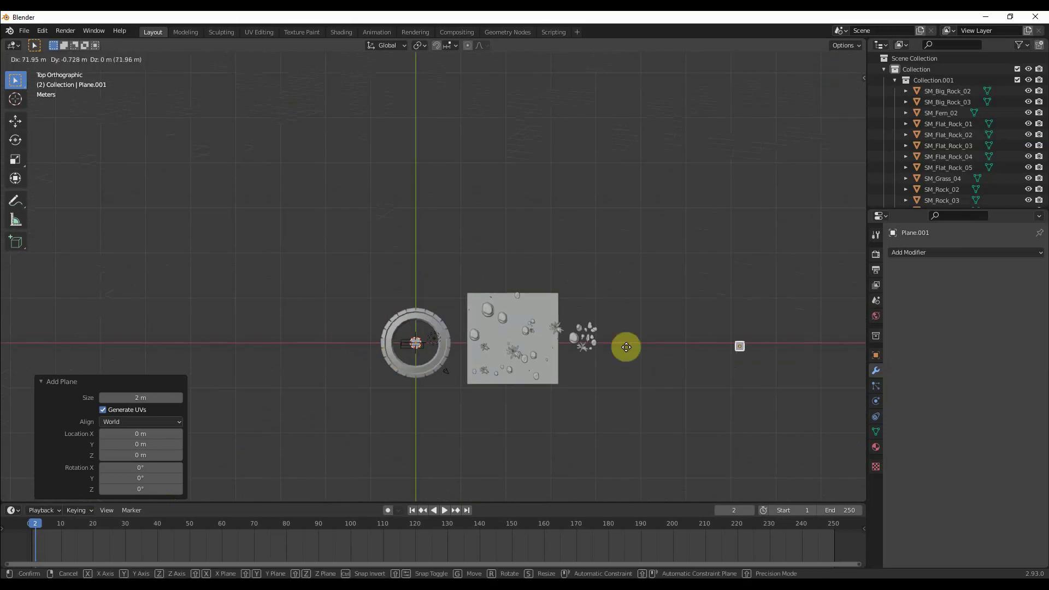
pyautogui.click(579, 348)
# In Edit Mode, delete three corner vertices of the new plane, keeping only its upper-left vertex
pyautogui.press('Tab')
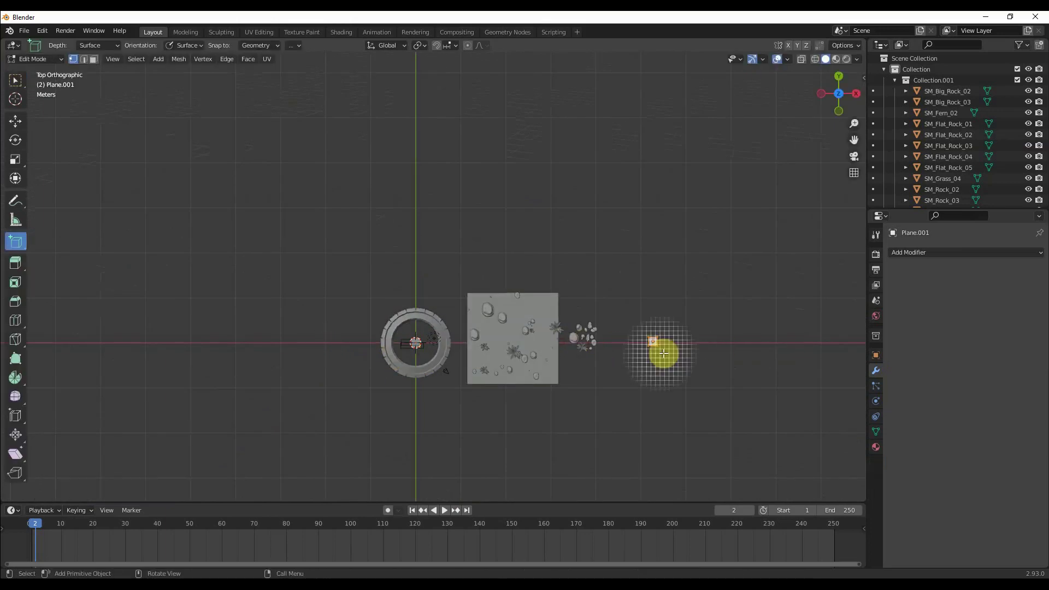
pyautogui.scroll(7, 682, 359)
pyautogui.keyDown('shift'); pyautogui.moveTo(688, 359); pyautogui.dragTo(251, 126, button='middle'); pyautogui.keyUp('shift')
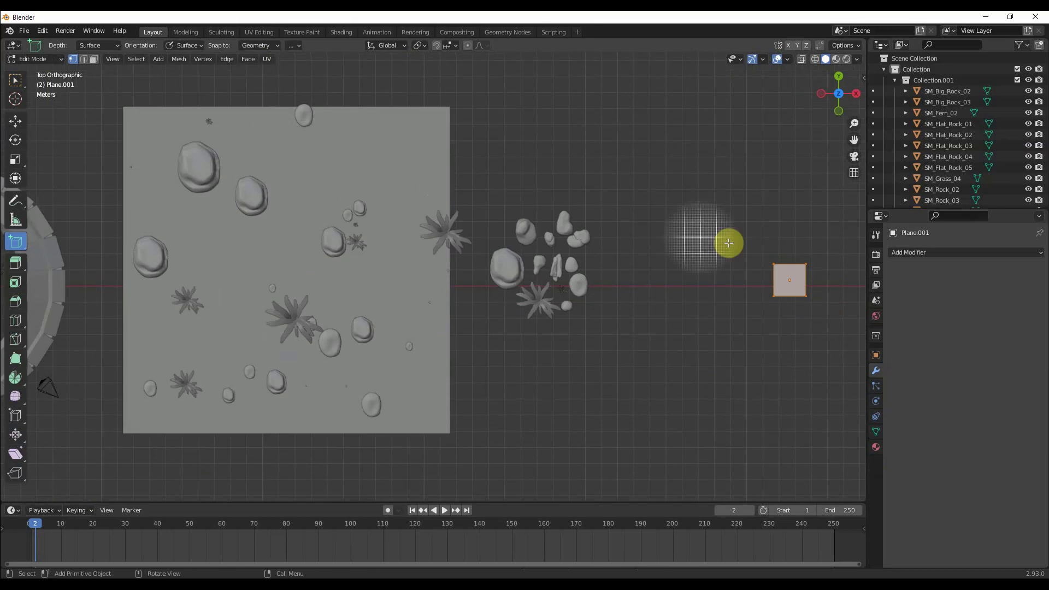
pyautogui.keyDown('shift'); pyautogui.moveTo(788, 326); pyautogui.dragTo(554, 334, button='middle'); pyautogui.keyUp('shift')
pyautogui.scroll(3, 577, 332)
pyautogui.scroll(2, 579, 334)
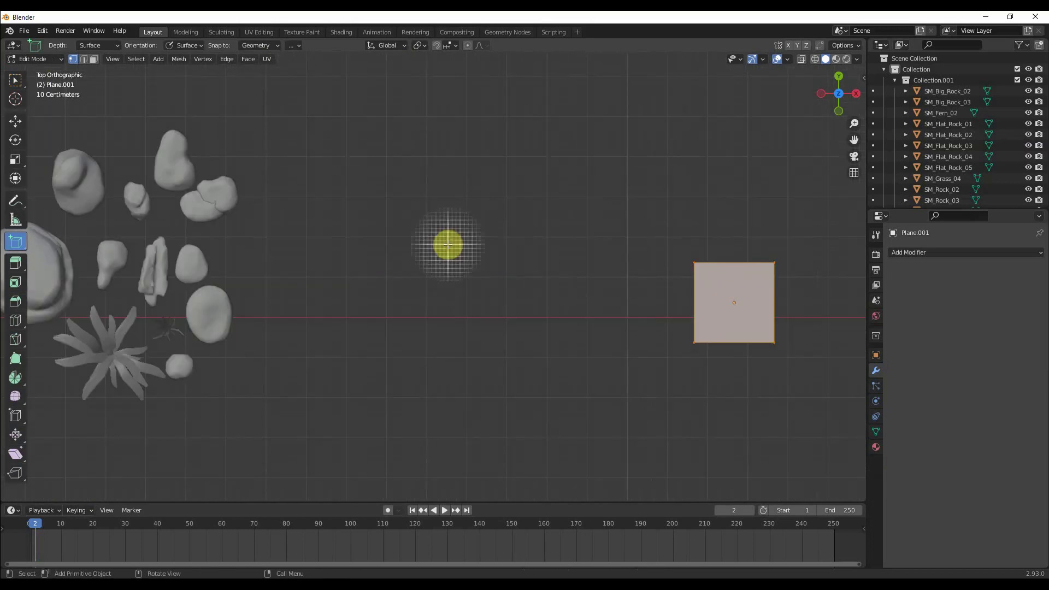
pyautogui.click(765, 340)
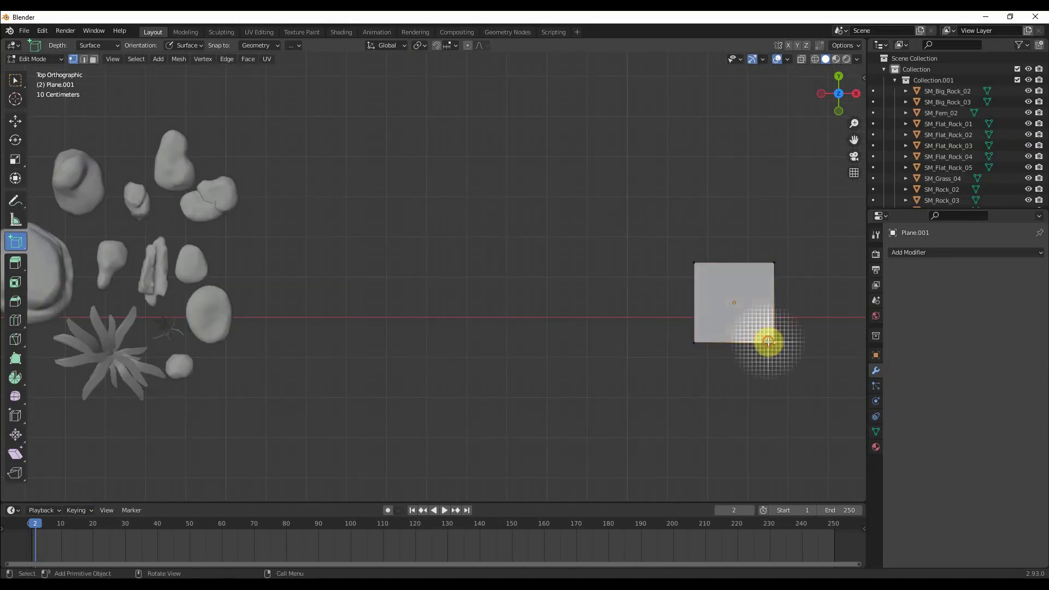
pyautogui.keyDown('shift'); pyautogui.click(774, 262); pyautogui.keyUp('shift')
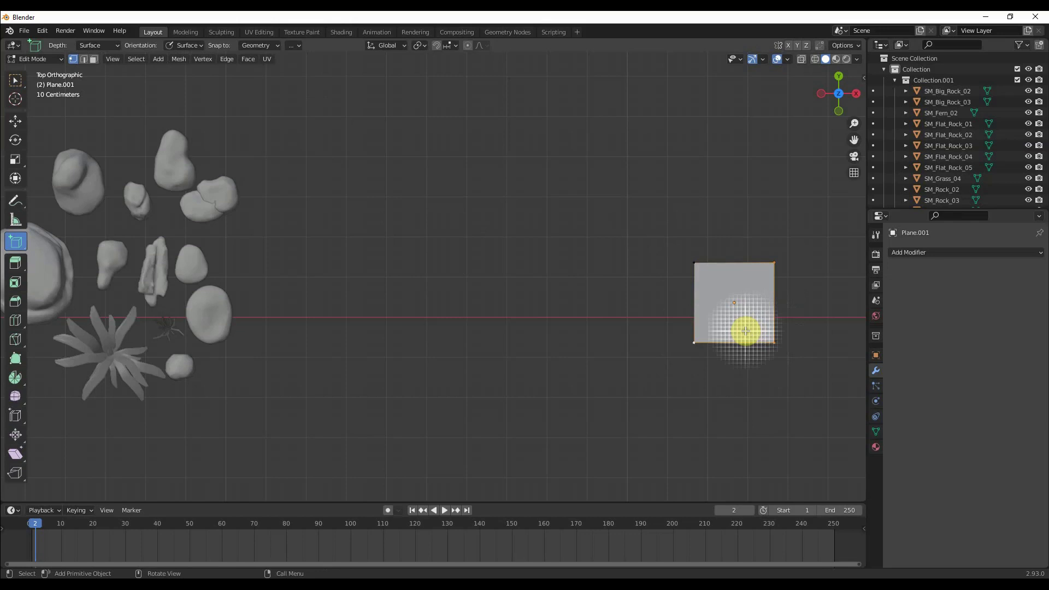
pyautogui.press('x')
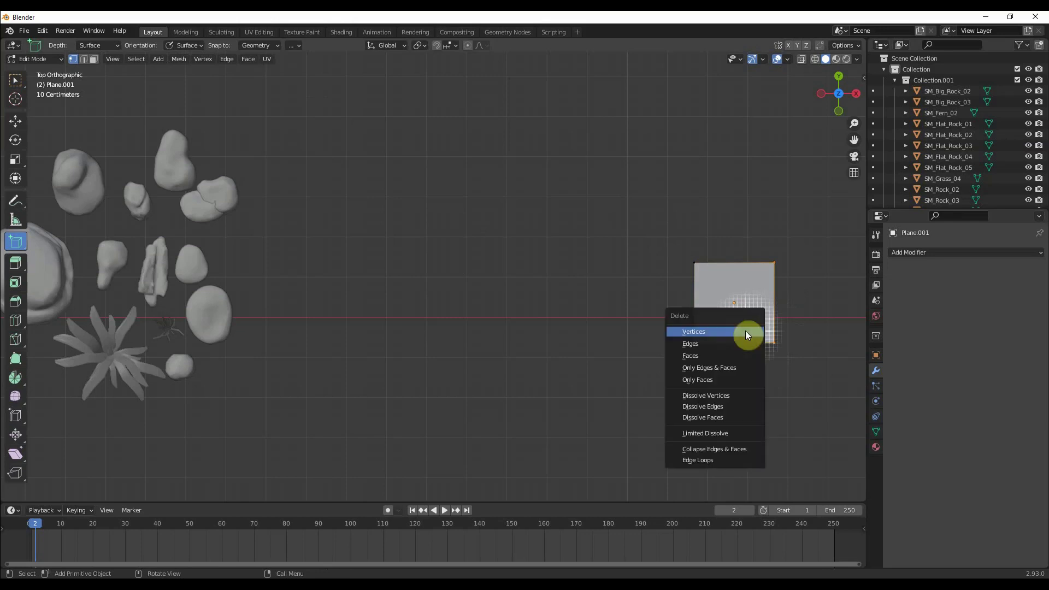
pyautogui.click(746, 333)
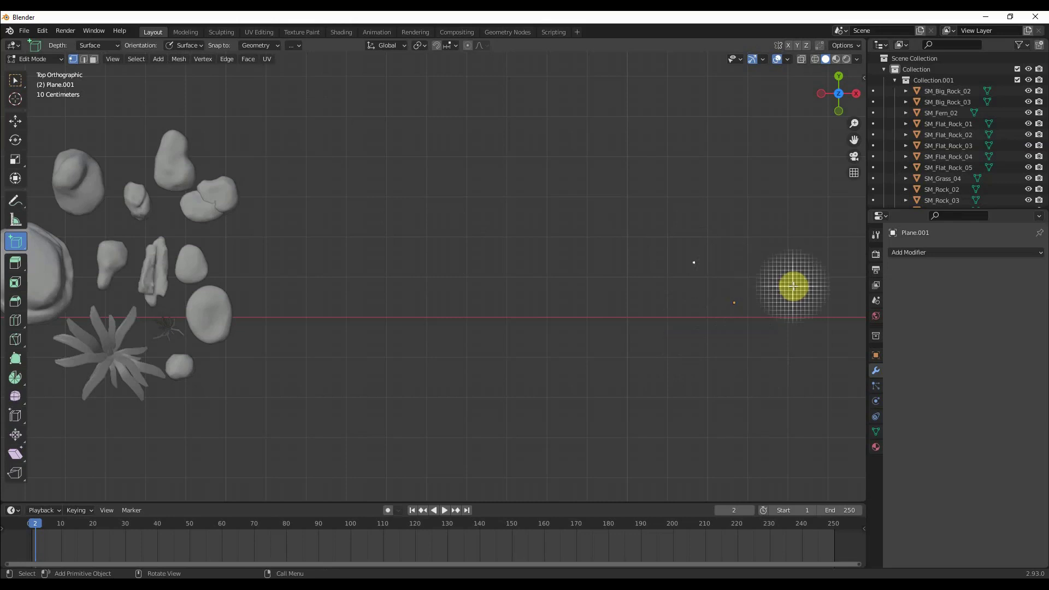
# Extrude the remaining vertex four times into a zigzag of edges running from the former plane toward the scatter plane
pyautogui.scroll(-3, 747, 319)
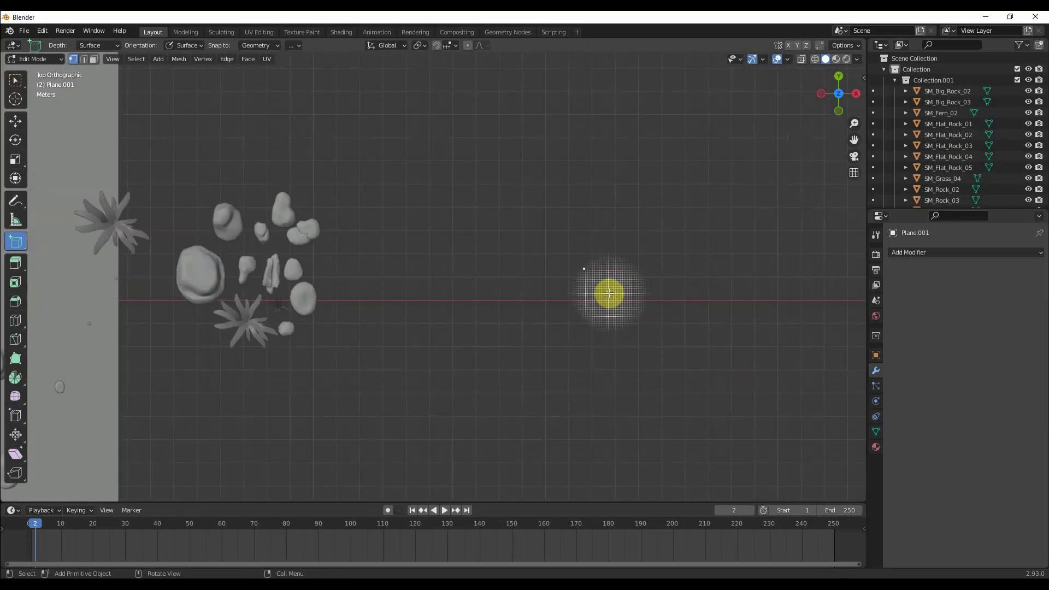
pyautogui.press('e')
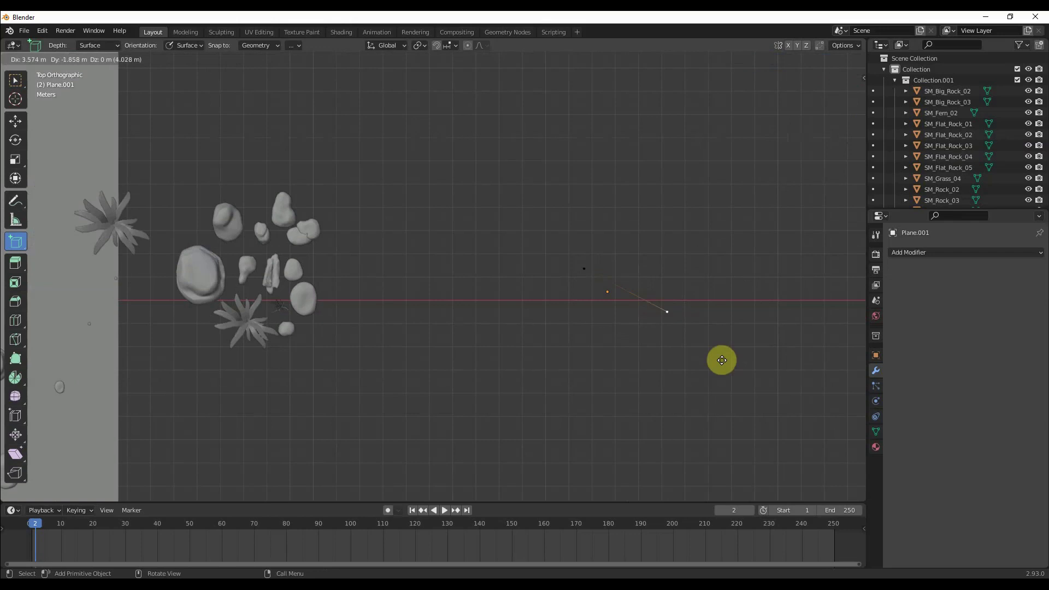
pyautogui.click(741, 382)
pyautogui.press('e')
pyautogui.click(528, 443)
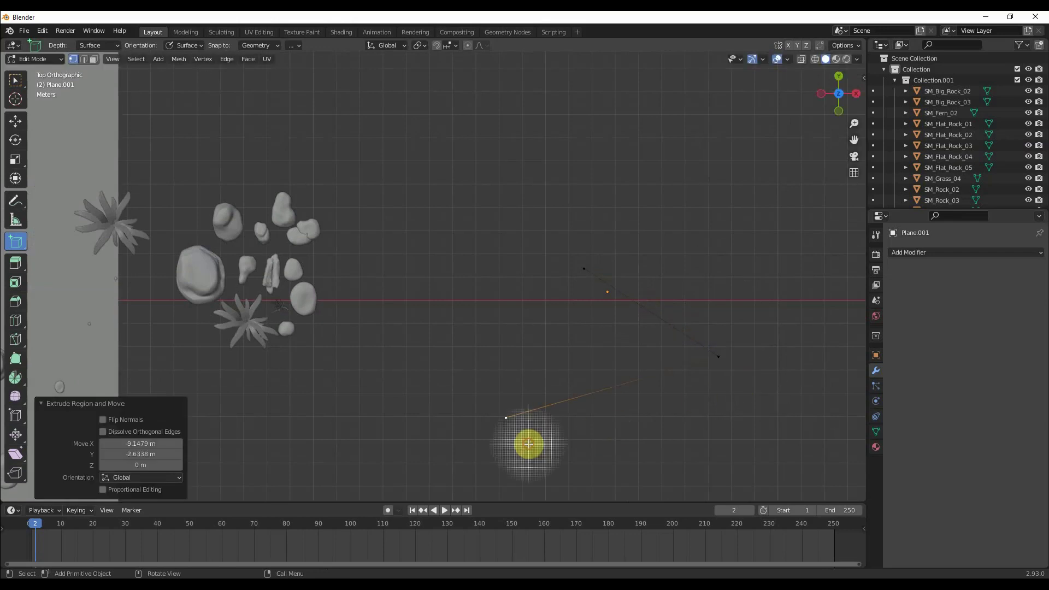
pyautogui.press('e')
pyautogui.click(413, 306)
pyautogui.press('e')
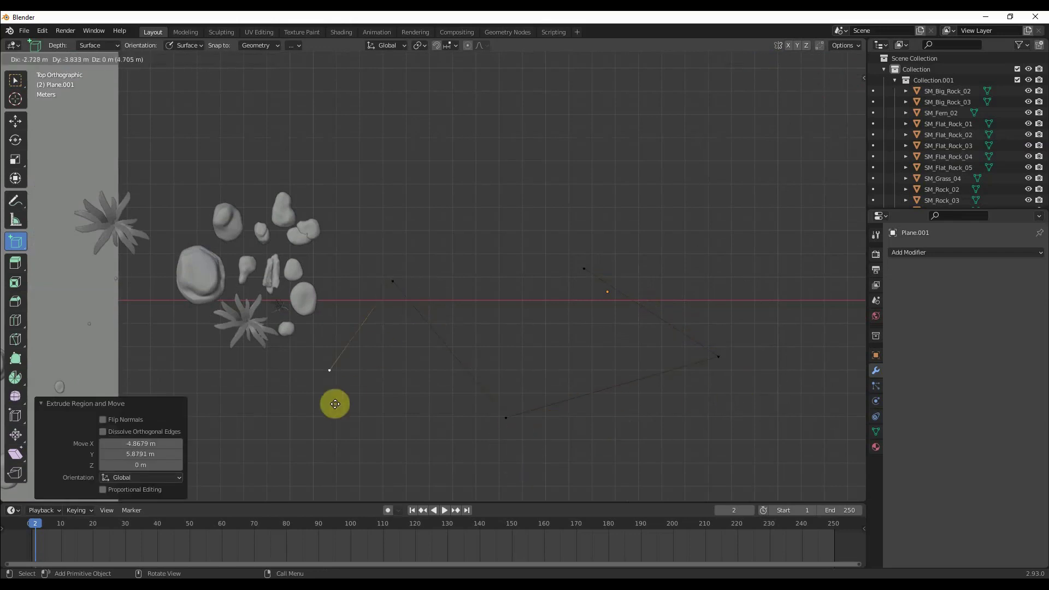
pyautogui.click(257, 442)
# Extrude the end vertex three more times along the scatter plane's lower side, ending with an edge of about 45 m past the circular wall
pyautogui.scroll(-4, 338, 408)
pyautogui.press('e')
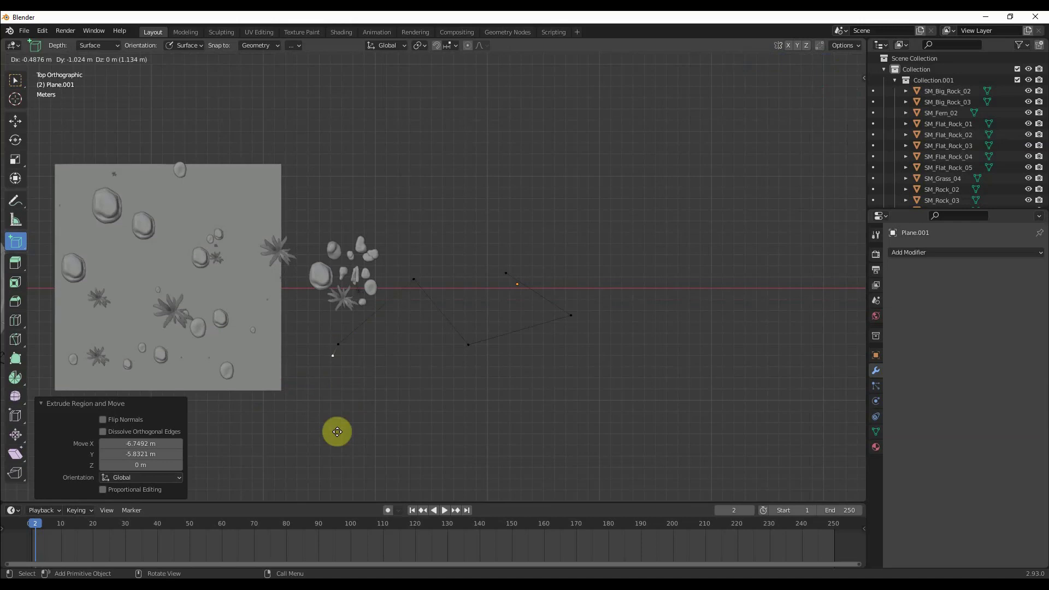
pyautogui.click(308, 464)
pyautogui.press('e')
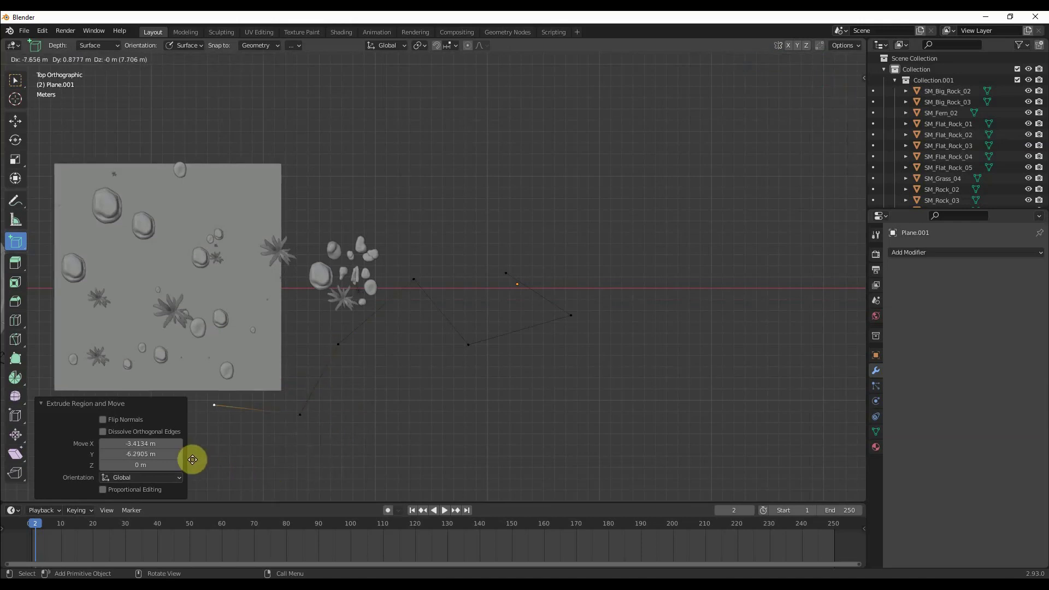
pyautogui.click(189, 464)
pyautogui.scroll(-1, 390, 410)
pyautogui.scroll(-5, 390, 411)
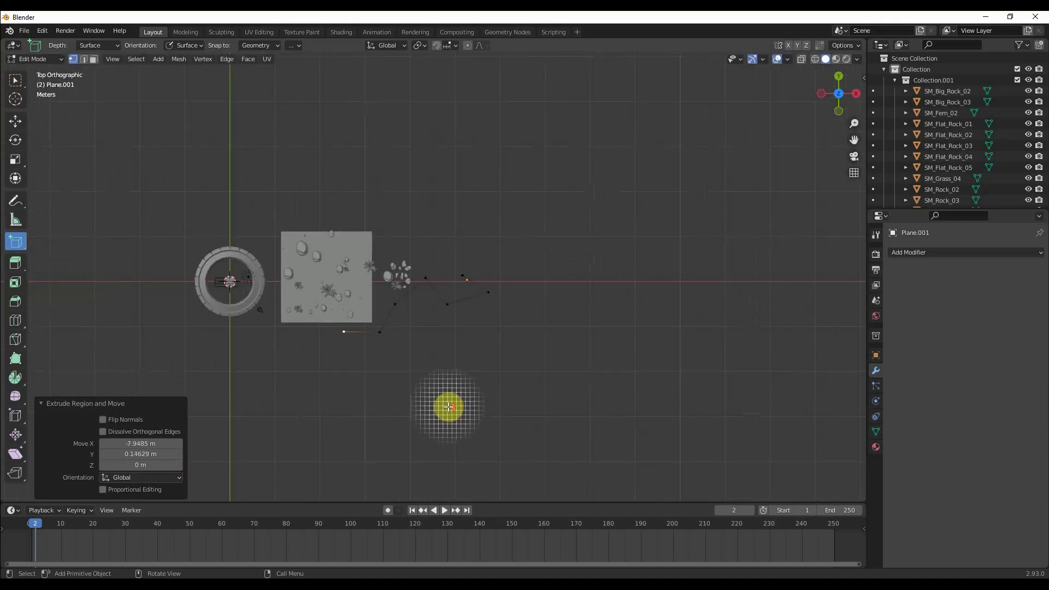
pyautogui.press('e')
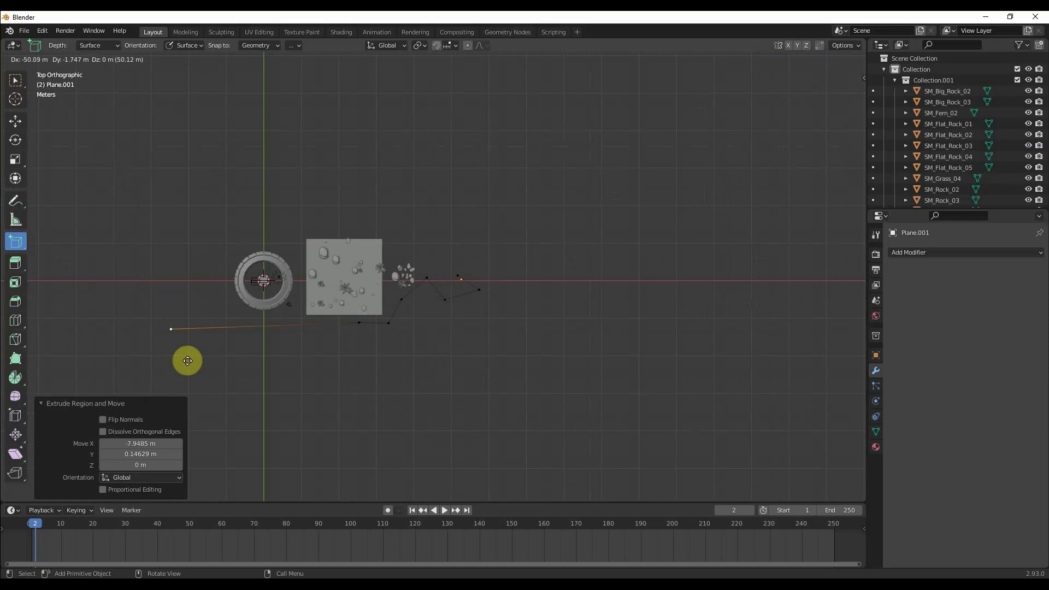
pyautogui.click(207, 349)
# Extrude the end vertex about 29 m in Y, across above the scatter plane, and back down in a zigzag to the starting vertex
pyautogui.press('e')
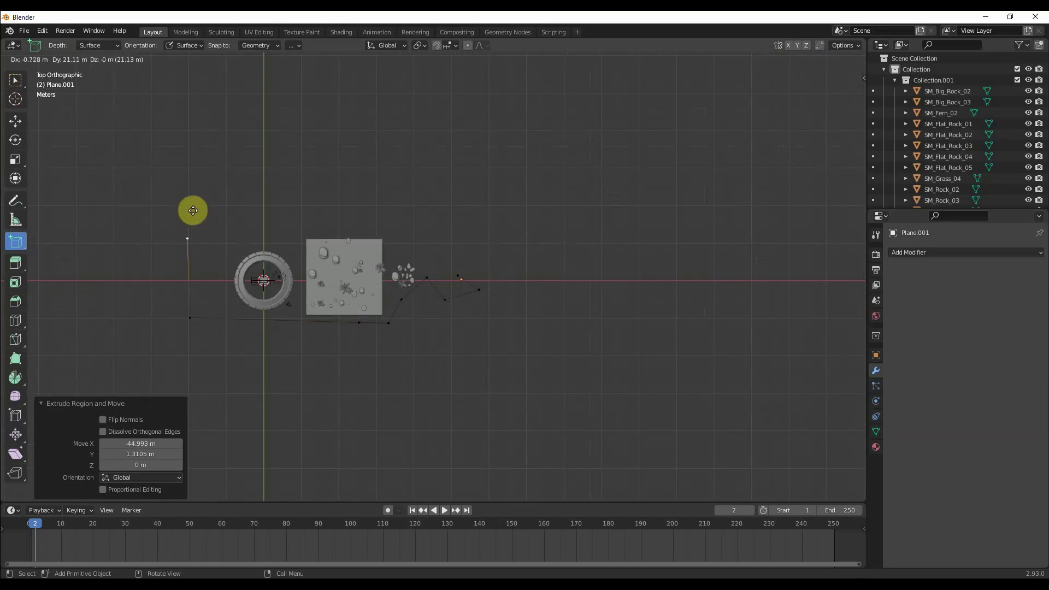
pyautogui.click(198, 189)
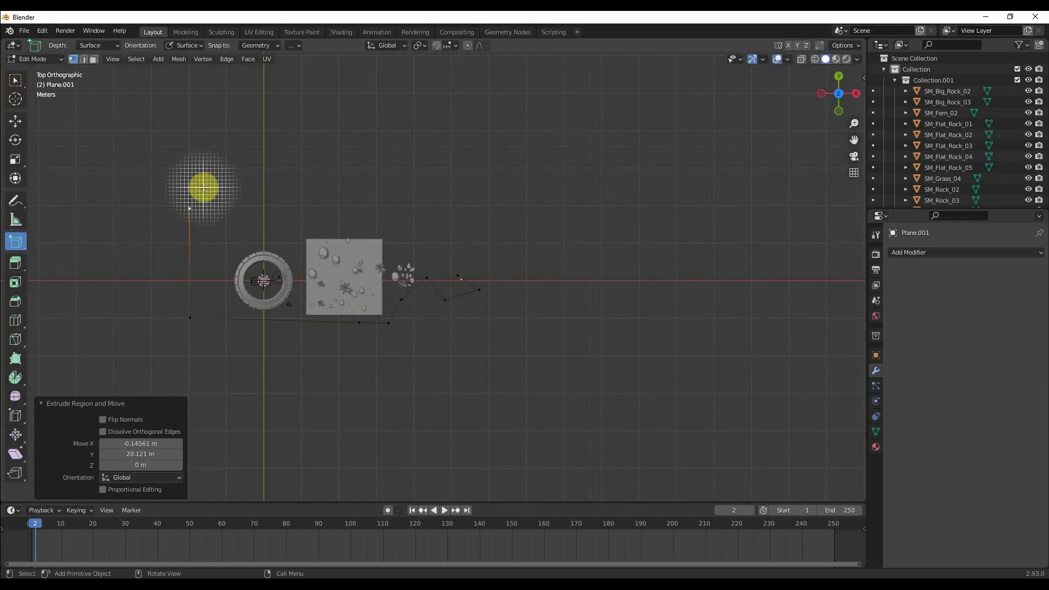
pyautogui.press('e')
pyautogui.click(395, 184)
pyautogui.press('e')
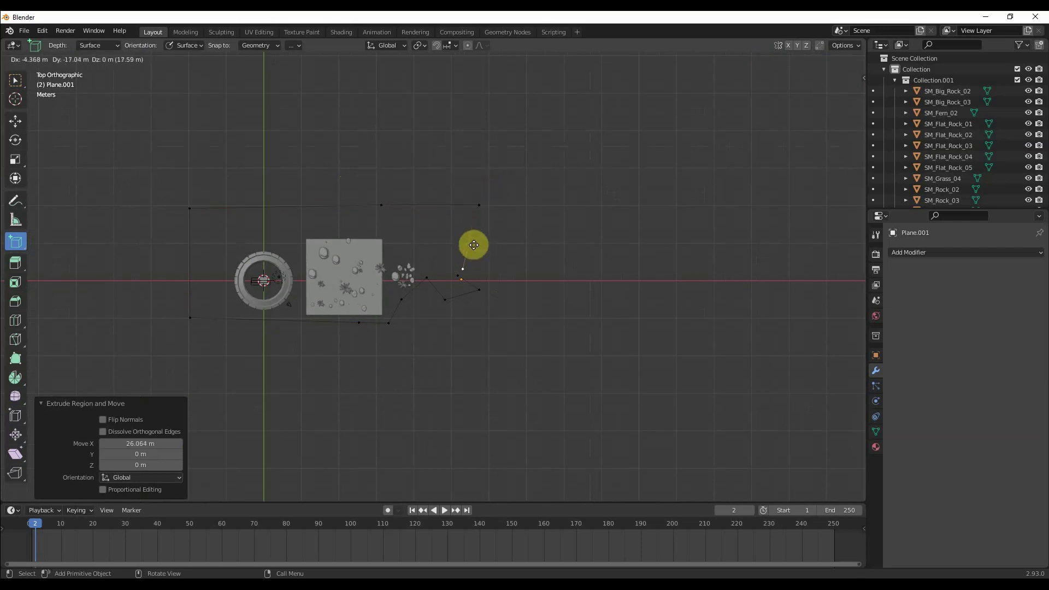
pyautogui.click(426, 213)
pyautogui.press('e')
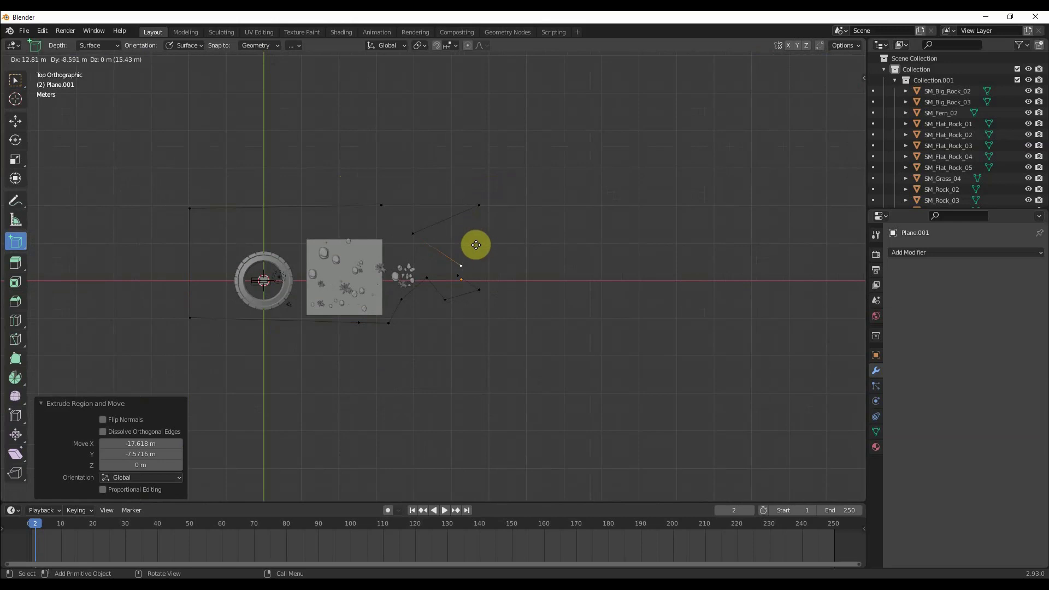
pyautogui.click(472, 253)
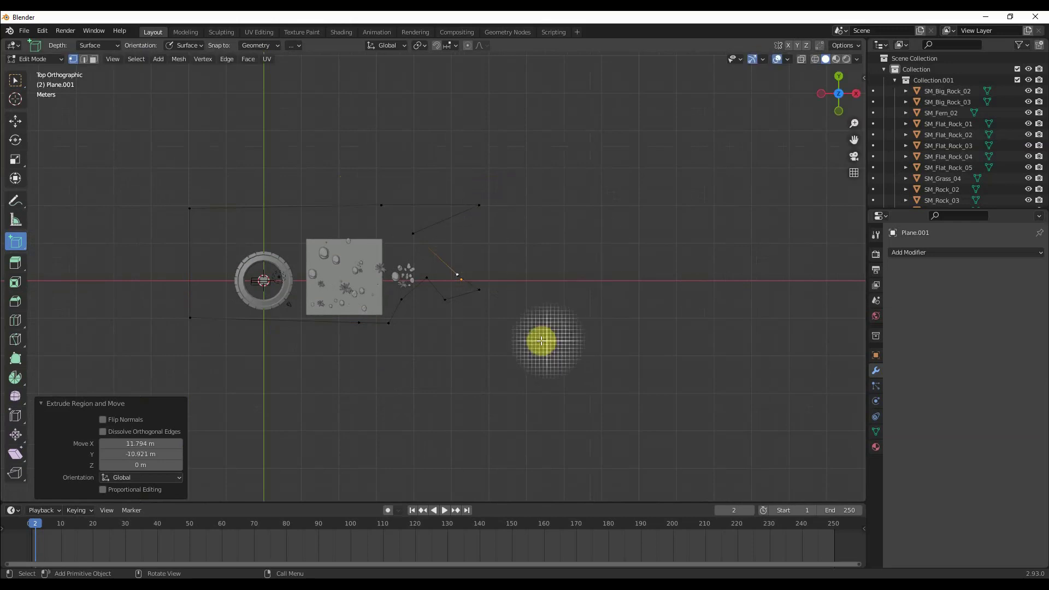
# Leave Edit Mode and turn the drawn outline into a wall with the BagaPie Wall tool
pyautogui.scroll(6, 537, 342)
pyautogui.moveTo(539, 342)
pyautogui.mouseDown(button='middle')
pyautogui.moveTo(556, 321)
pyautogui.moveTo(562, 269)
pyautogui.moveTo(541, 347)
pyautogui.mouseUp(button='middle')
pyautogui.press('Tab')
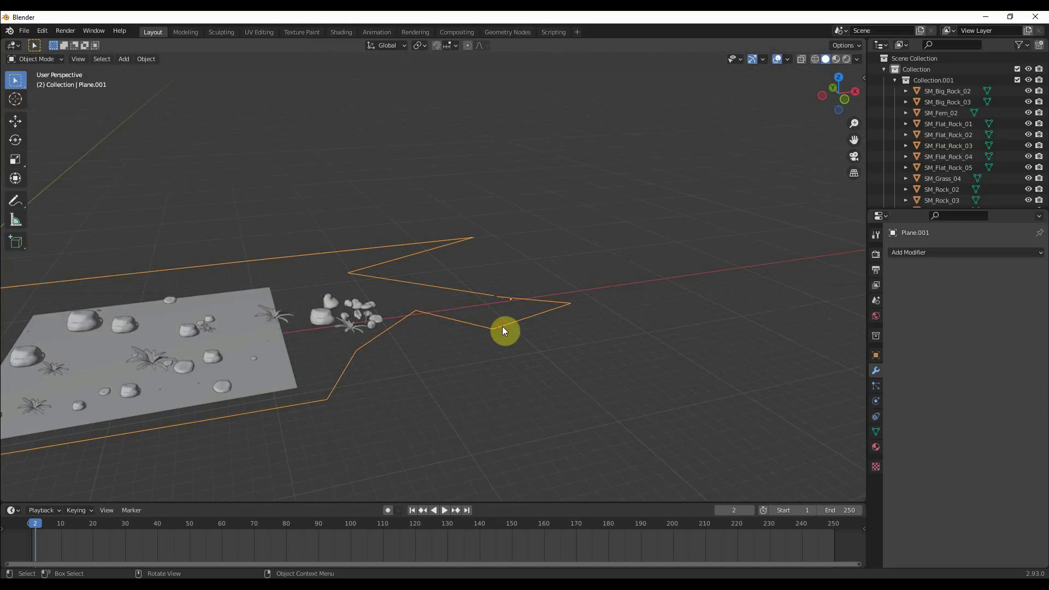
pyautogui.press('j')
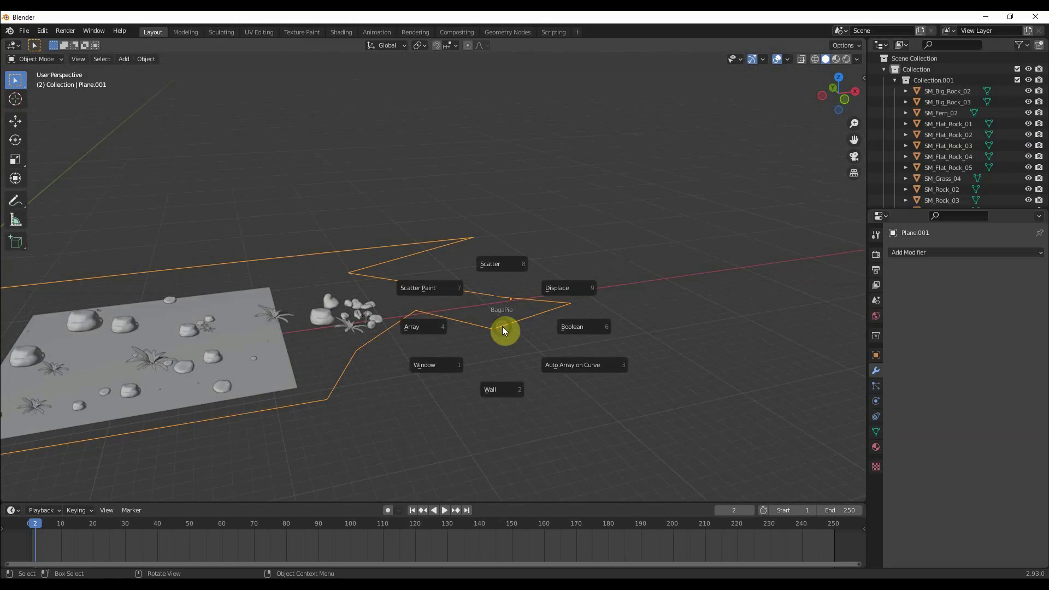
pyautogui.click(499, 392)
pyautogui.scroll(-3, 503, 389)
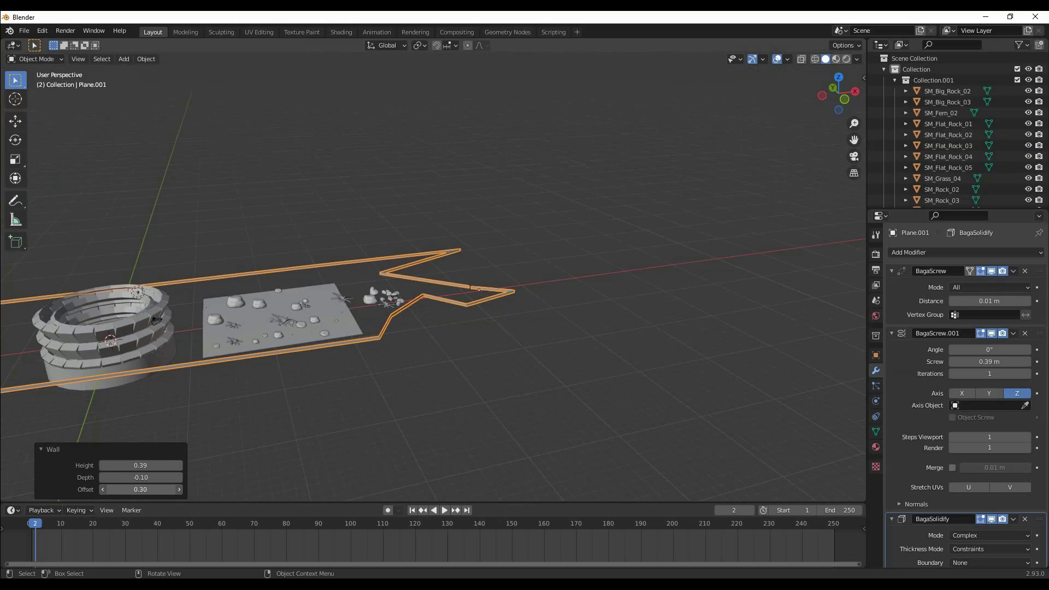
# Set the outline wall's offset to 0.00, depth to -0.94 and height to 3.60
pyautogui.moveTo(164, 489); pyautogui.dragTo(127, 477)
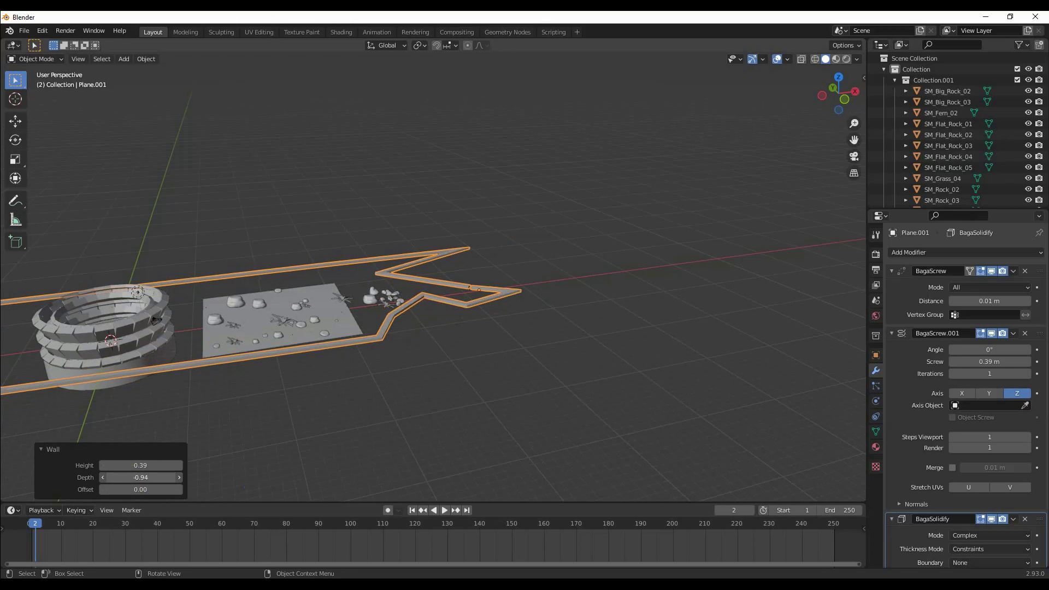
pyautogui.moveTo(139, 466); pyautogui.dragTo(168, 466)
pyautogui.scroll(-3, 486, 318)
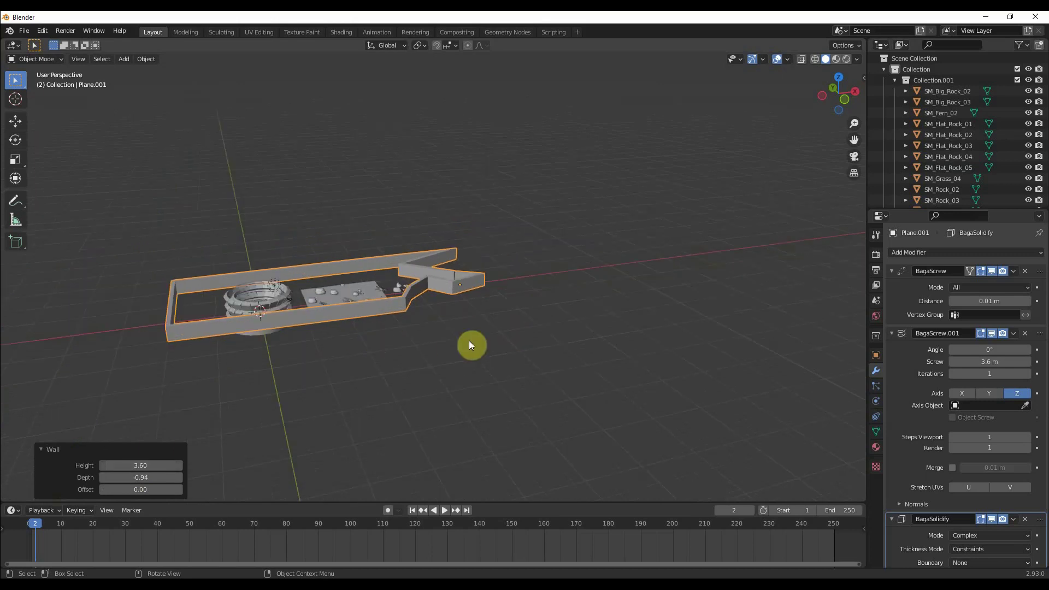
# Raise the outline wall's height to 15.27 in the Wall settings
pyautogui.keyDown('shift'); pyautogui.moveTo(476, 348); pyautogui.dragTo(585, 363, button='middle'); pyautogui.keyUp('shift')
pyautogui.scroll(3, 525, 415)
pyautogui.scroll(1, 526, 415)
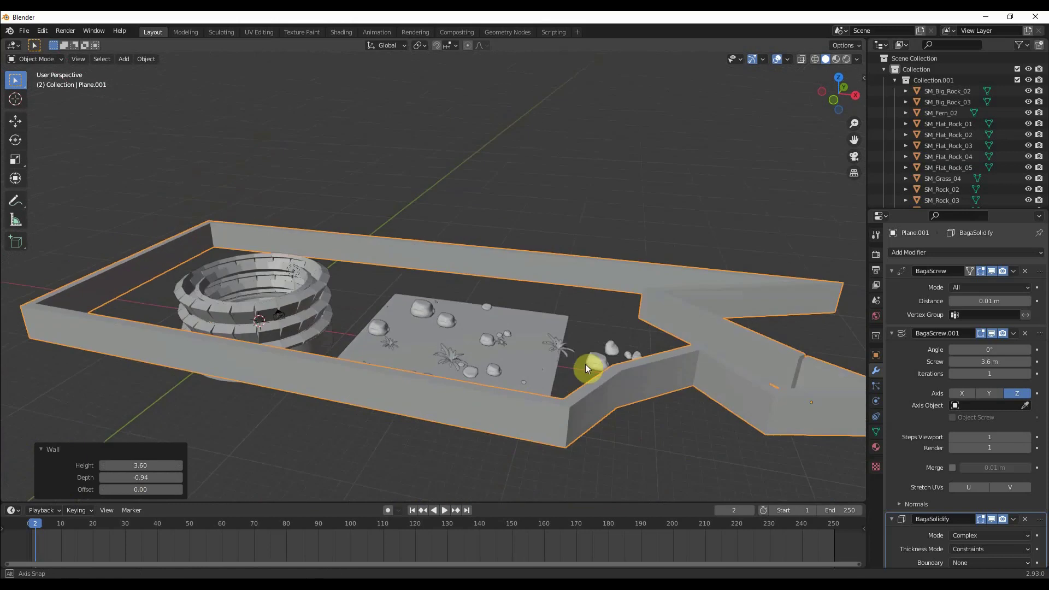
pyautogui.moveTo(142, 467); pyautogui.dragTo(240, 467)
pyautogui.scroll(-3, 350, 328)
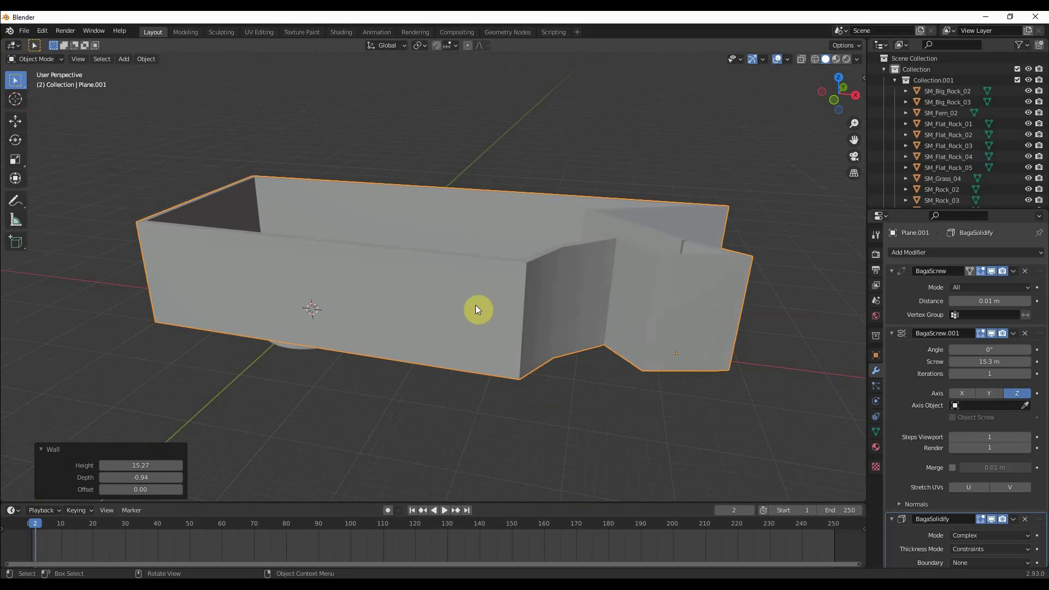
# Use the BagaPie Window tool to draw a wide window on the long front wall and a small one on the short end wall
pyautogui.press('j')
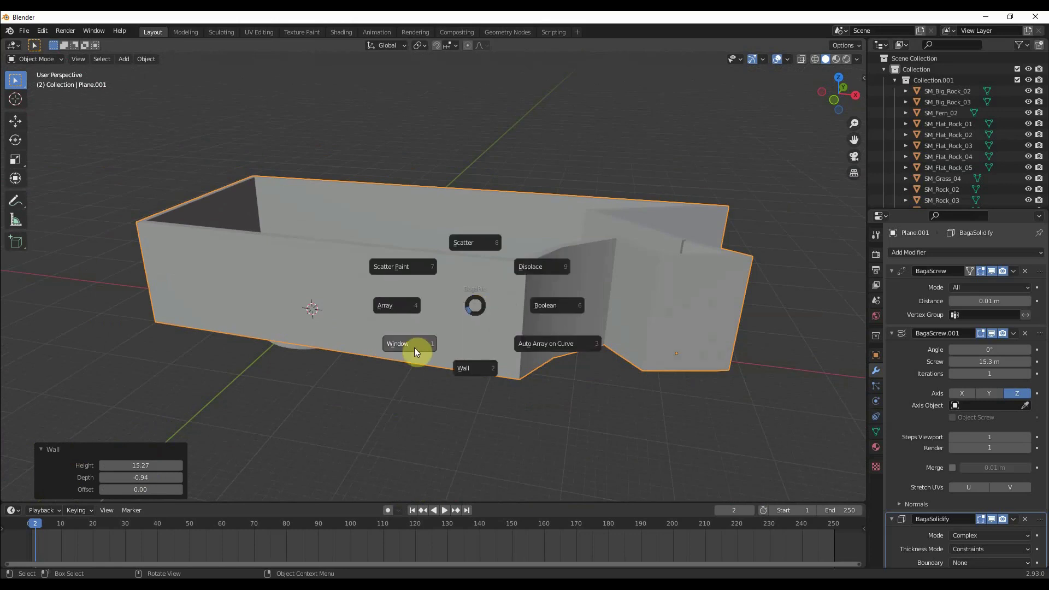
pyautogui.click(398, 345)
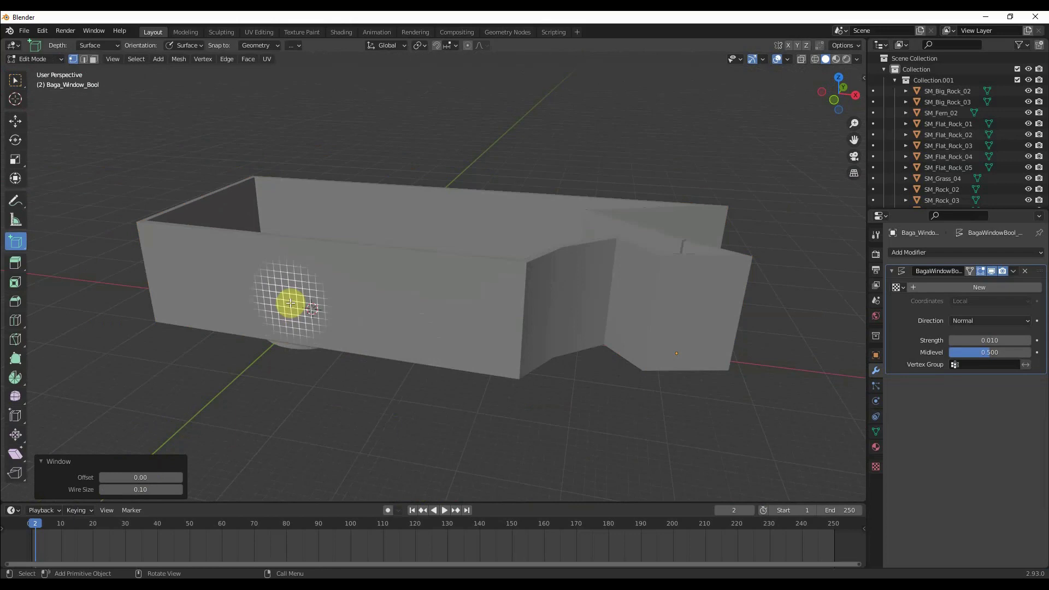
pyautogui.moveTo(231, 253); pyautogui.dragTo(416, 326)
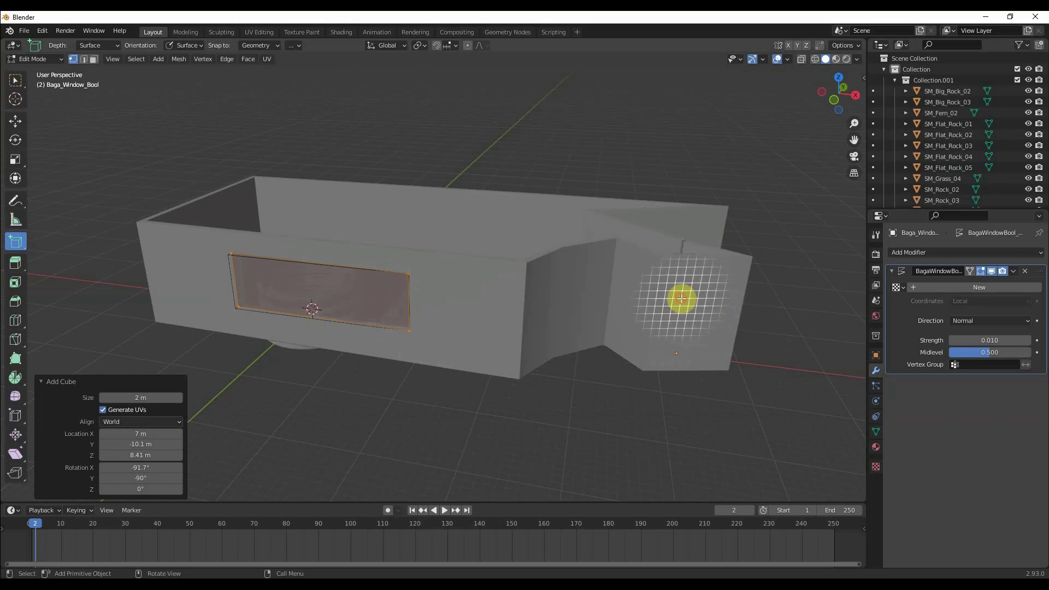
pyautogui.moveTo(681, 298); pyautogui.dragTo(721, 343)
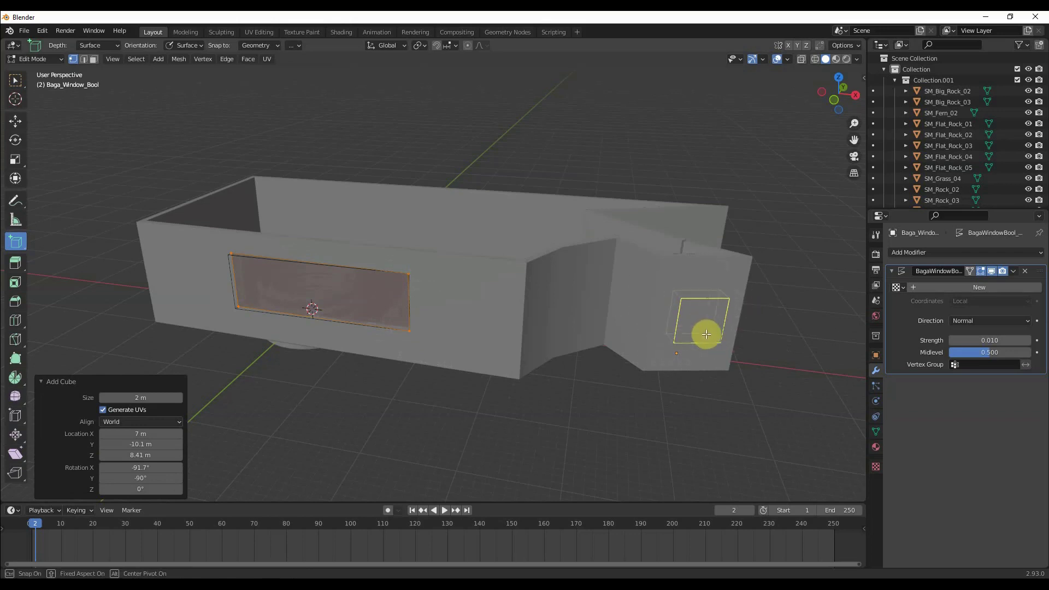
pyautogui.click(708, 337)
# Examine both windows and the wall interior from several angles, including the window frame beside the circular wall
pyautogui.moveTo(769, 366); pyautogui.dragTo(626, 380, button='middle')
pyautogui.scroll(-2, 451, 306)
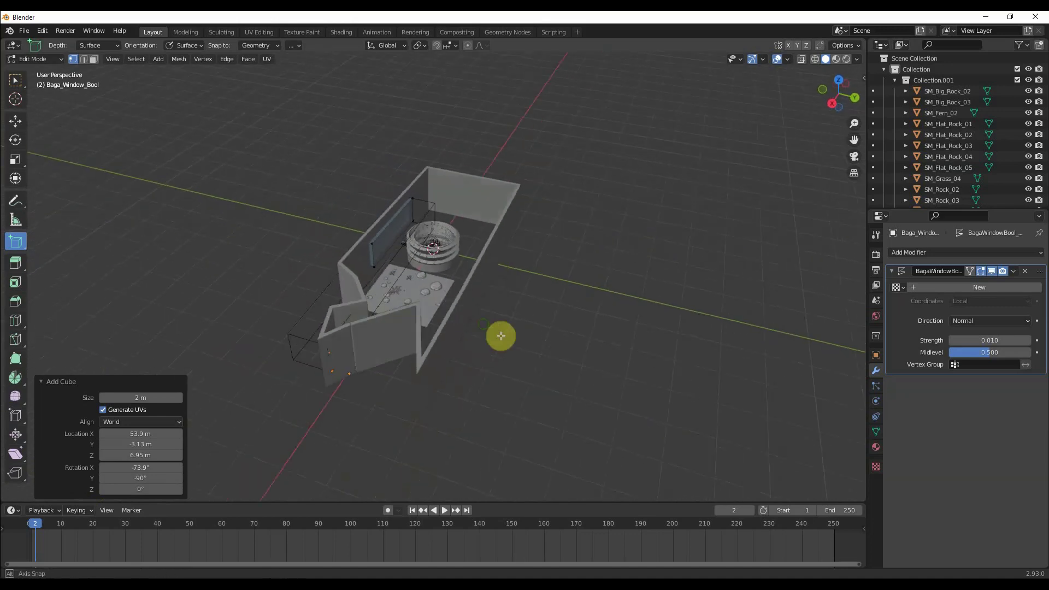
pyautogui.moveTo(499, 334); pyautogui.dragTo(616, 353, button='middle')
pyautogui.scroll(3, 551, 356)
pyautogui.scroll(1, 552, 356)
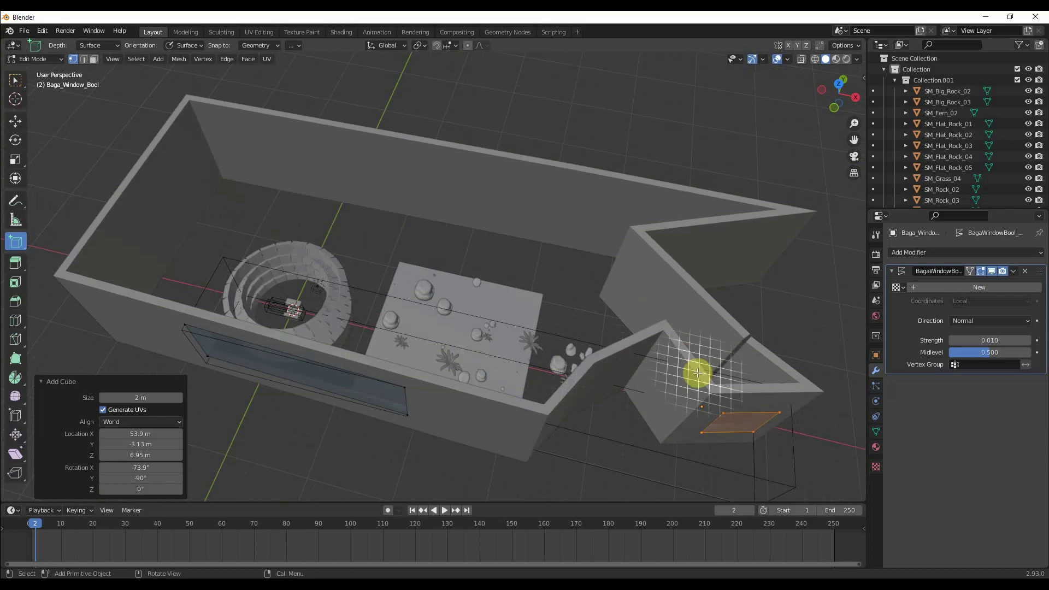
pyautogui.moveTo(695, 370); pyautogui.dragTo(533, 380, button='middle')
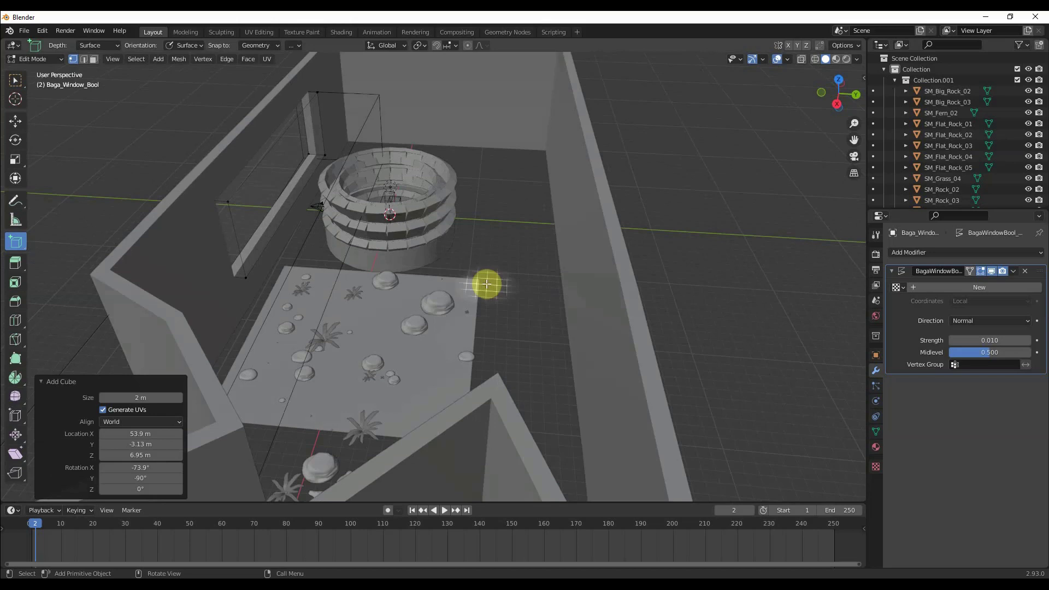
pyautogui.scroll(-6, 508, 295)
pyautogui.moveTo(491, 341); pyautogui.dragTo(531, 343, button='middle')
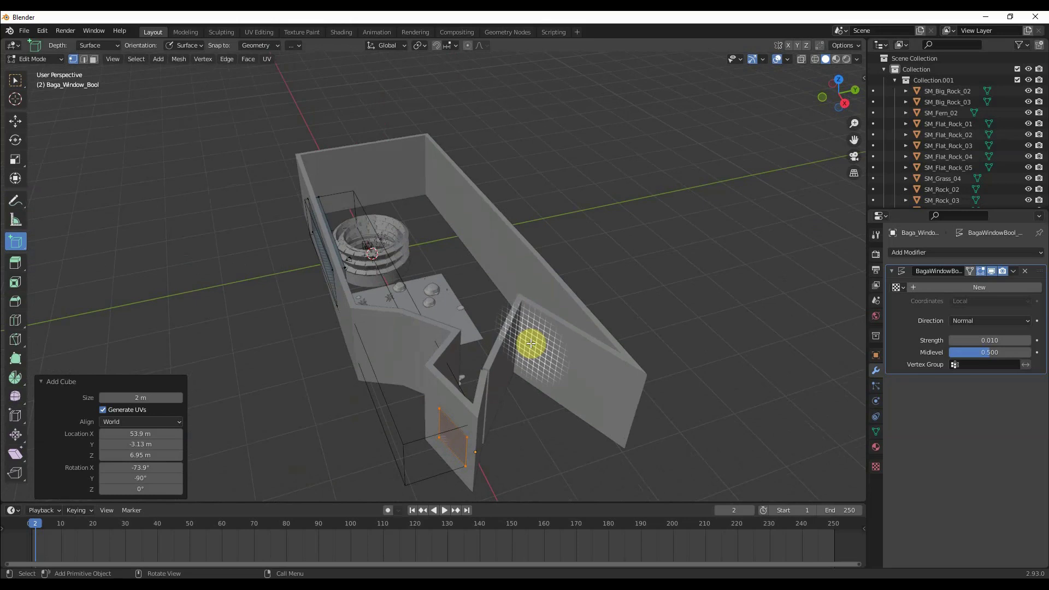
# Switch to the browser showing the YouTube video page for the BagaPie Modifier add-on
pyautogui.moveTo(119, 582)
pyautogui.click(168, 544)
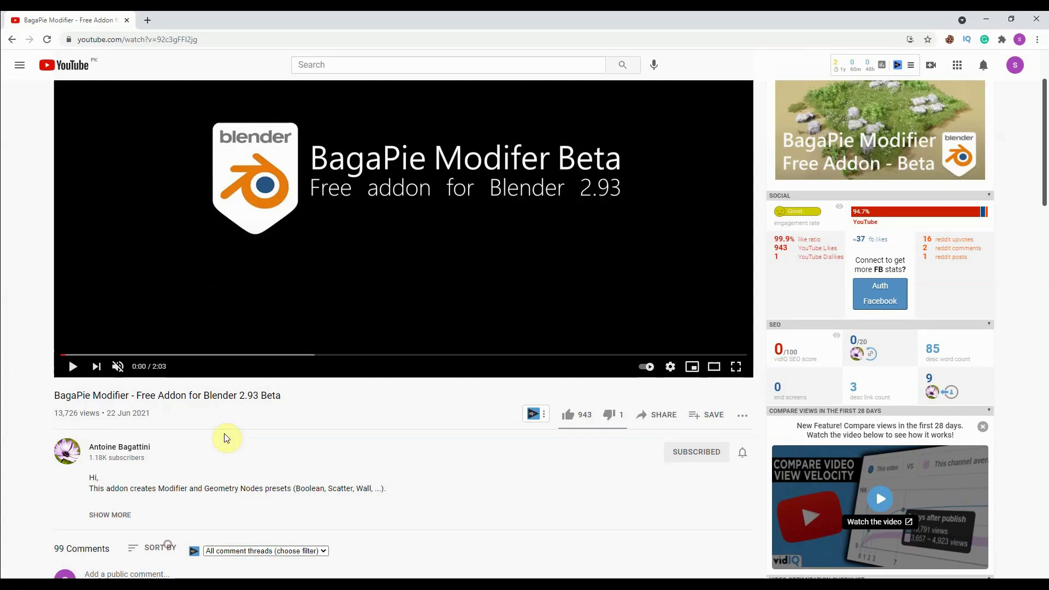